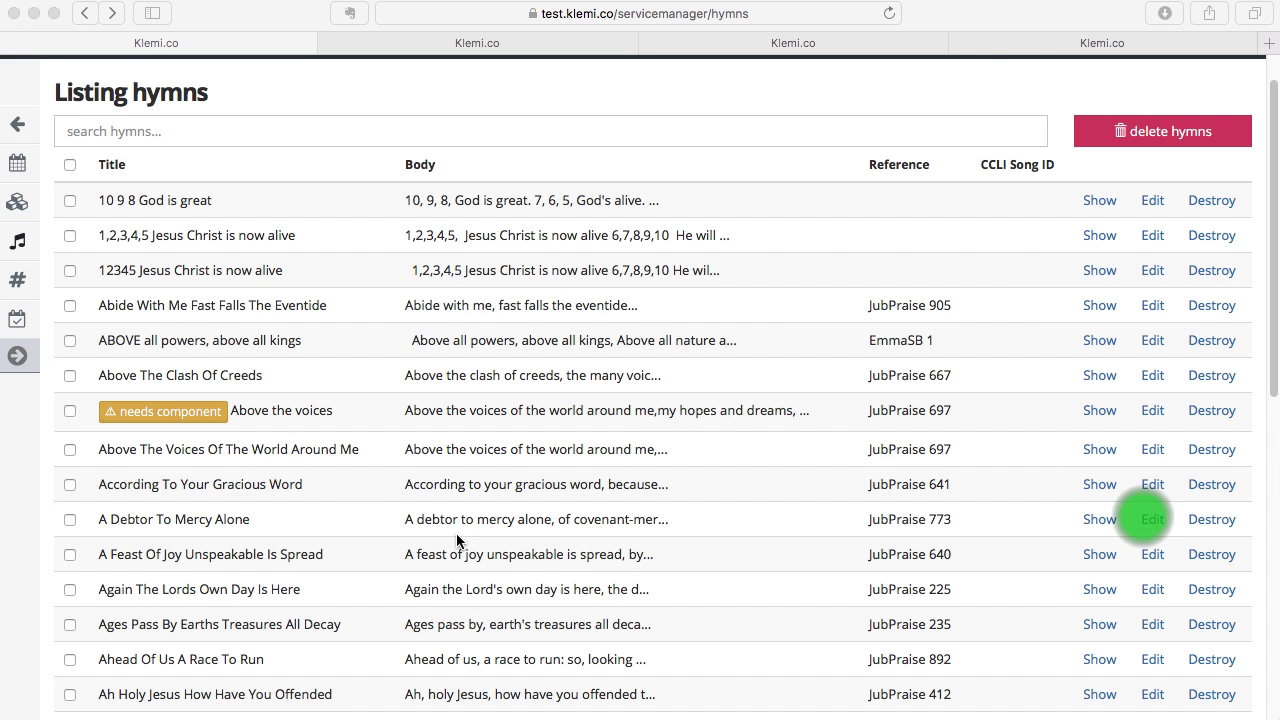
Open the hymn "A Debtor To Mercy Alone" for editing and review its body text, reference, notes and URL.
left_click(1150, 520)
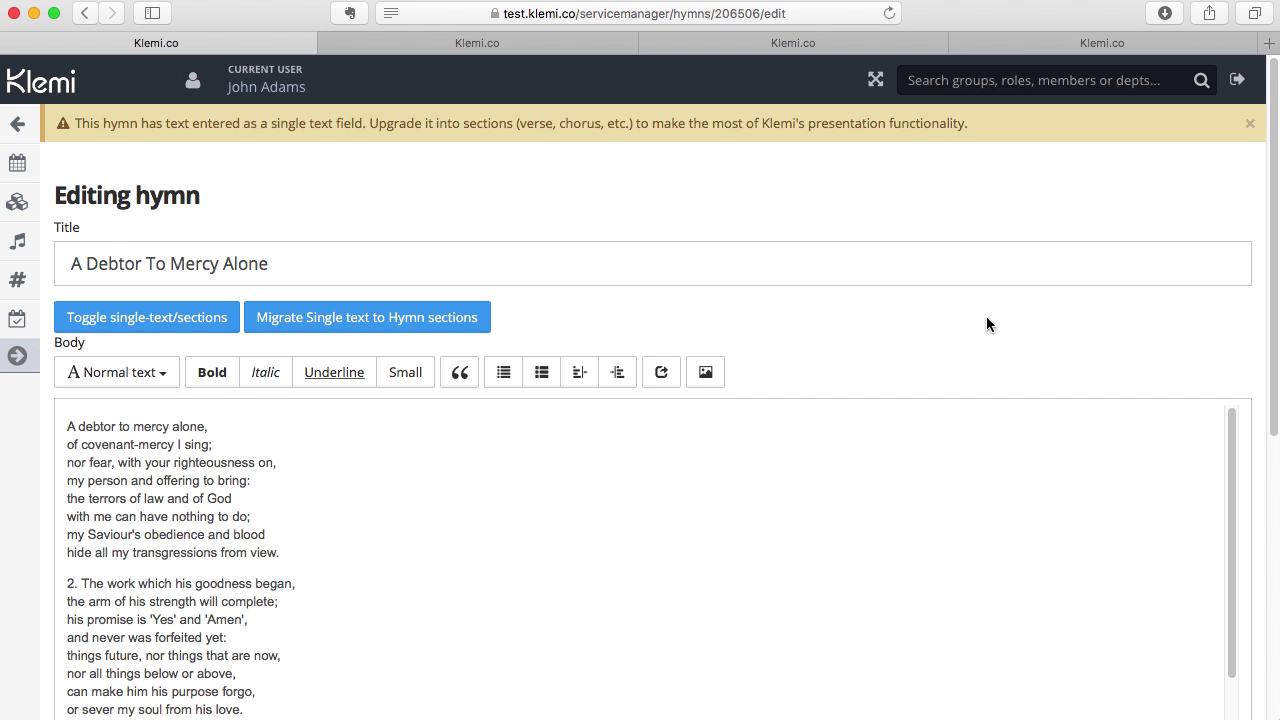
scroll(748, 570, "down", 1)
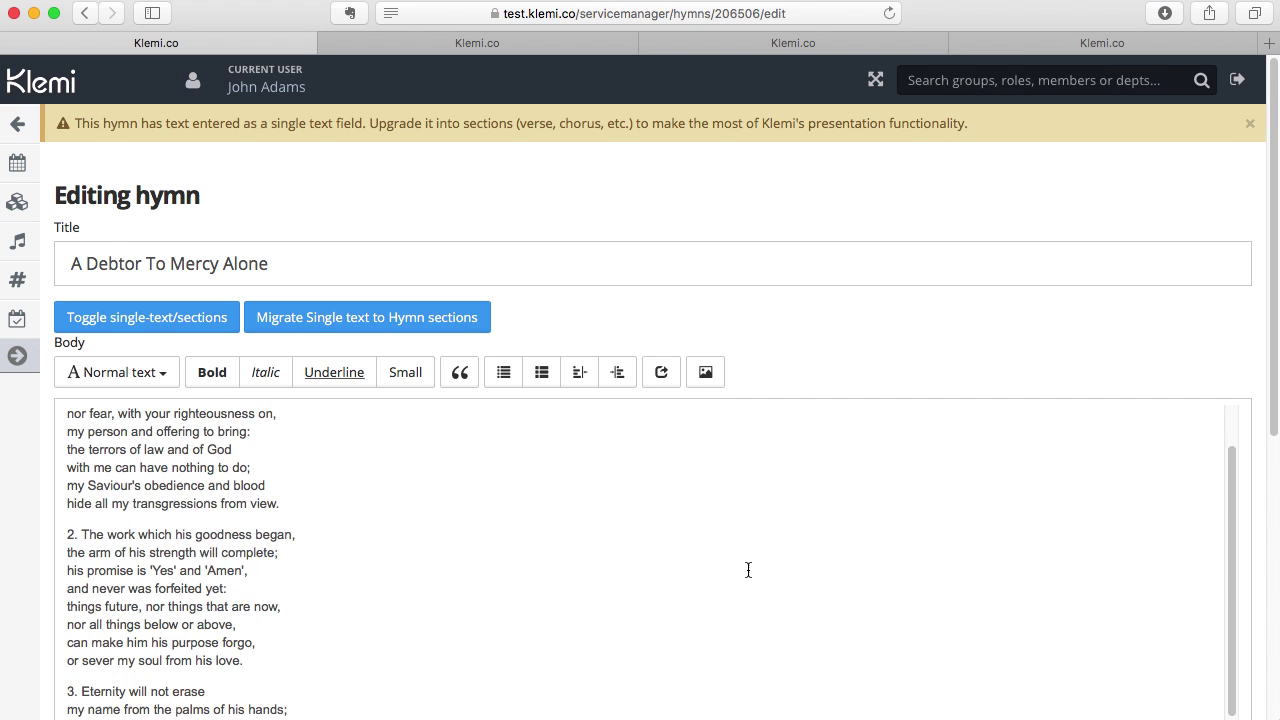
scroll(787, 403, "down", 3)
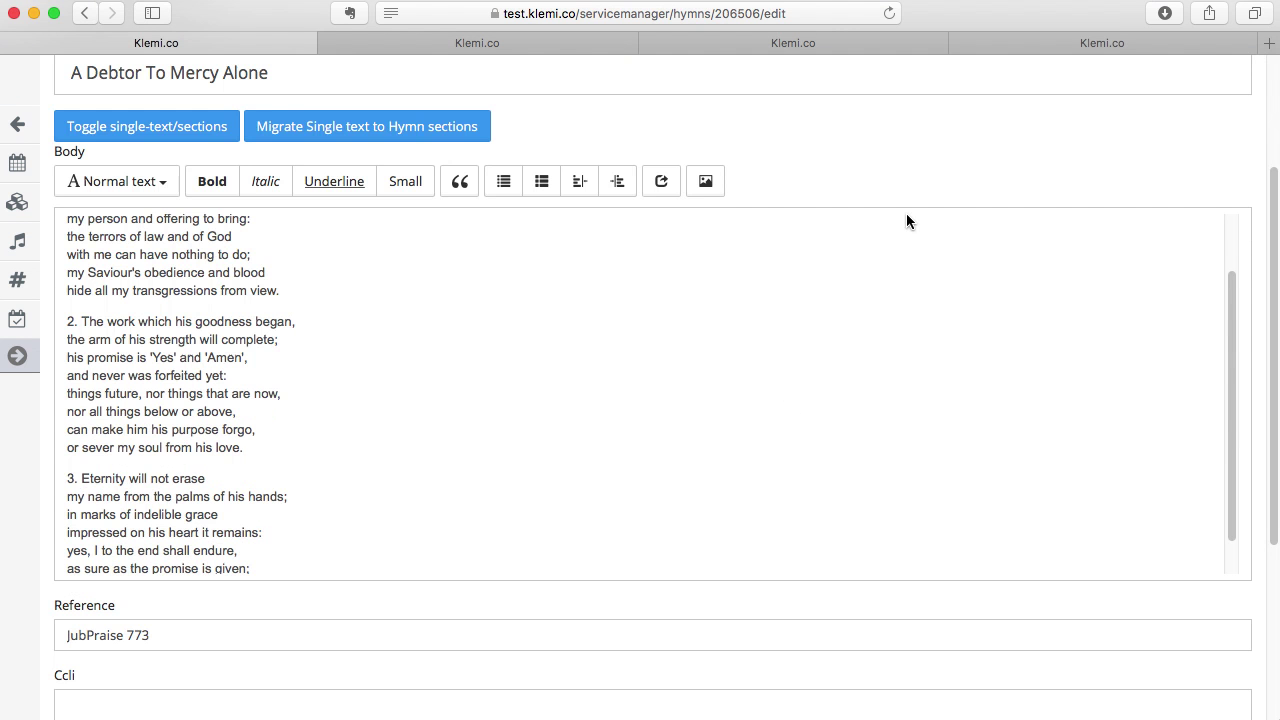
scroll(570, 451, "up", 2)
scroll(572, 420, "down", 2)
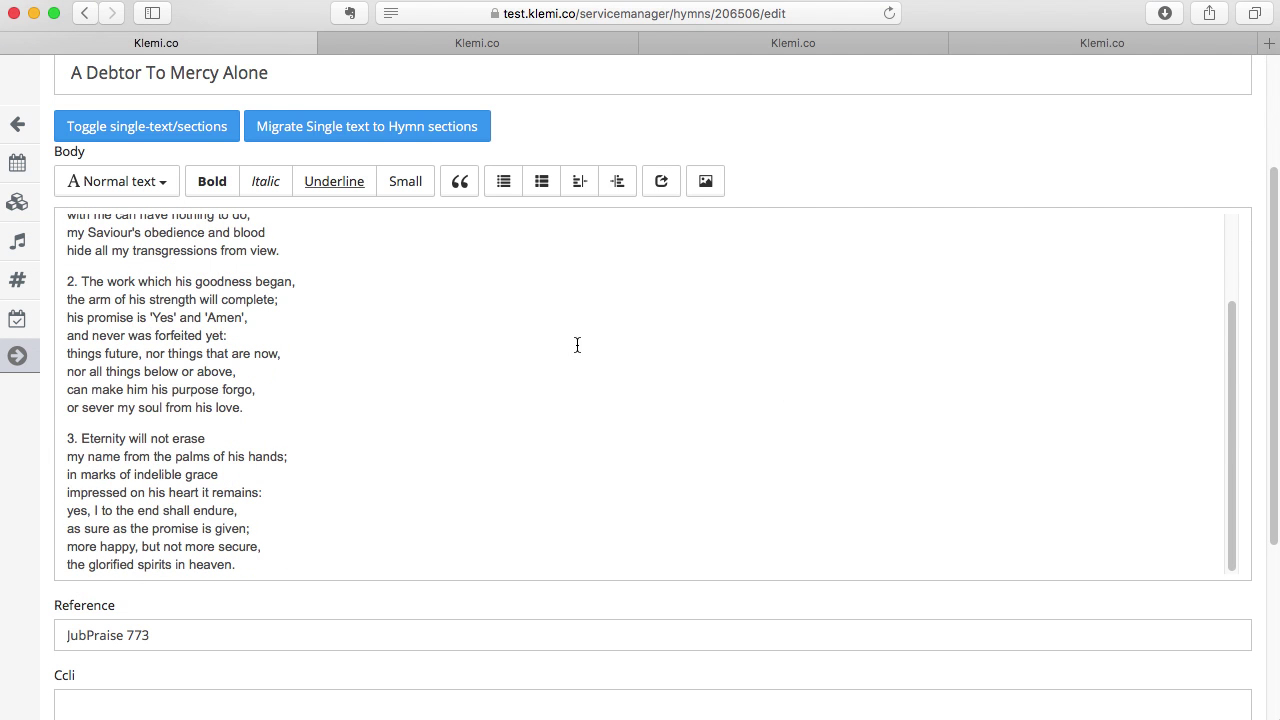
scroll(893, 575, "down", 2)
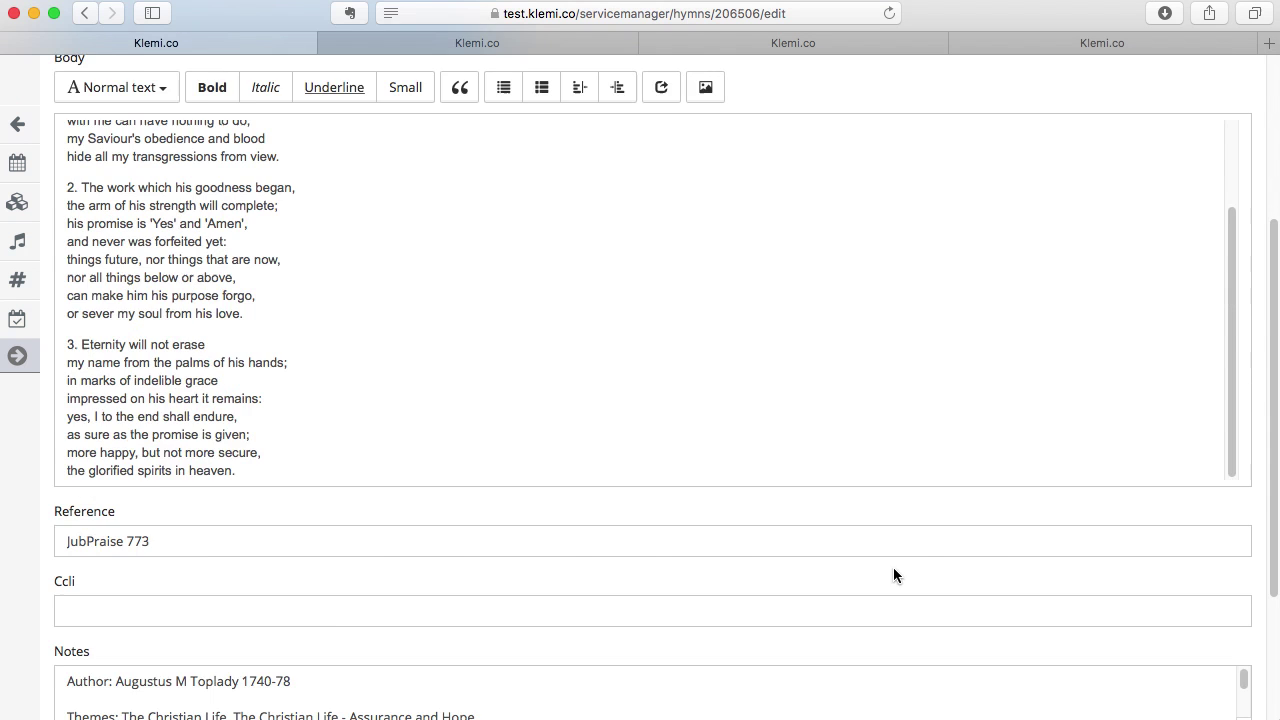
scroll(893, 575, "down", 3)
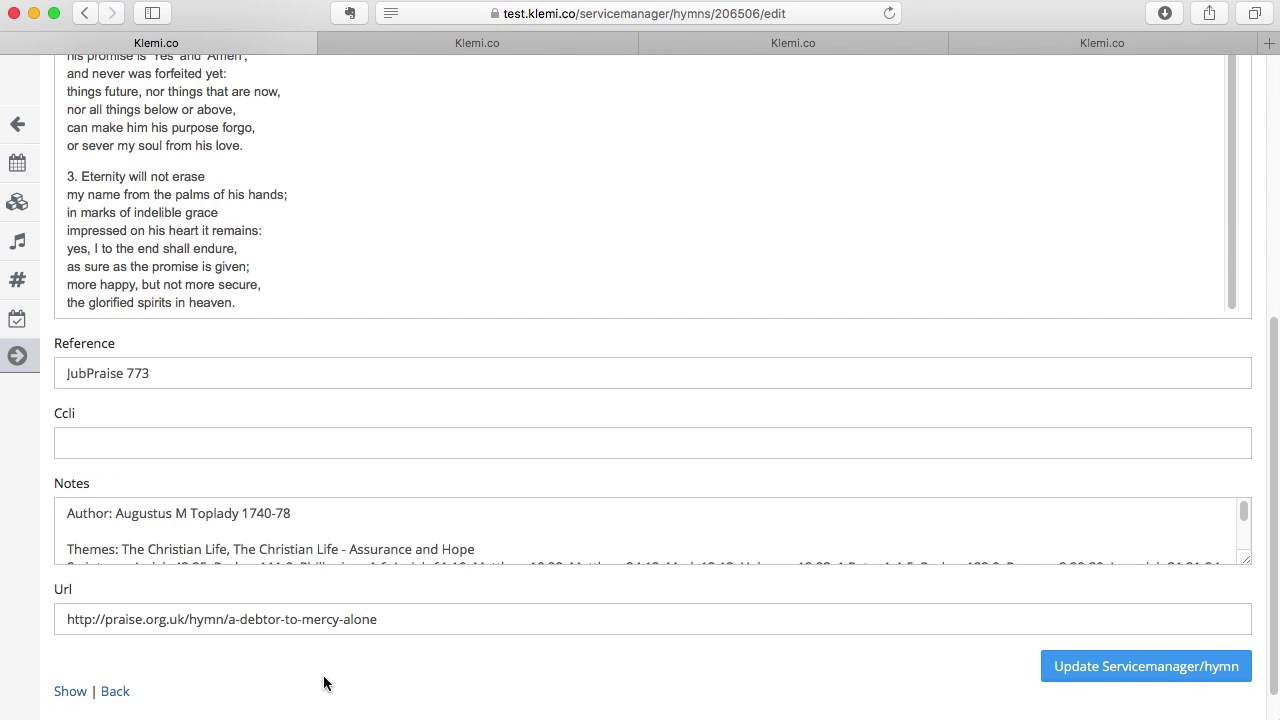
scroll(761, 309, "up", 2)
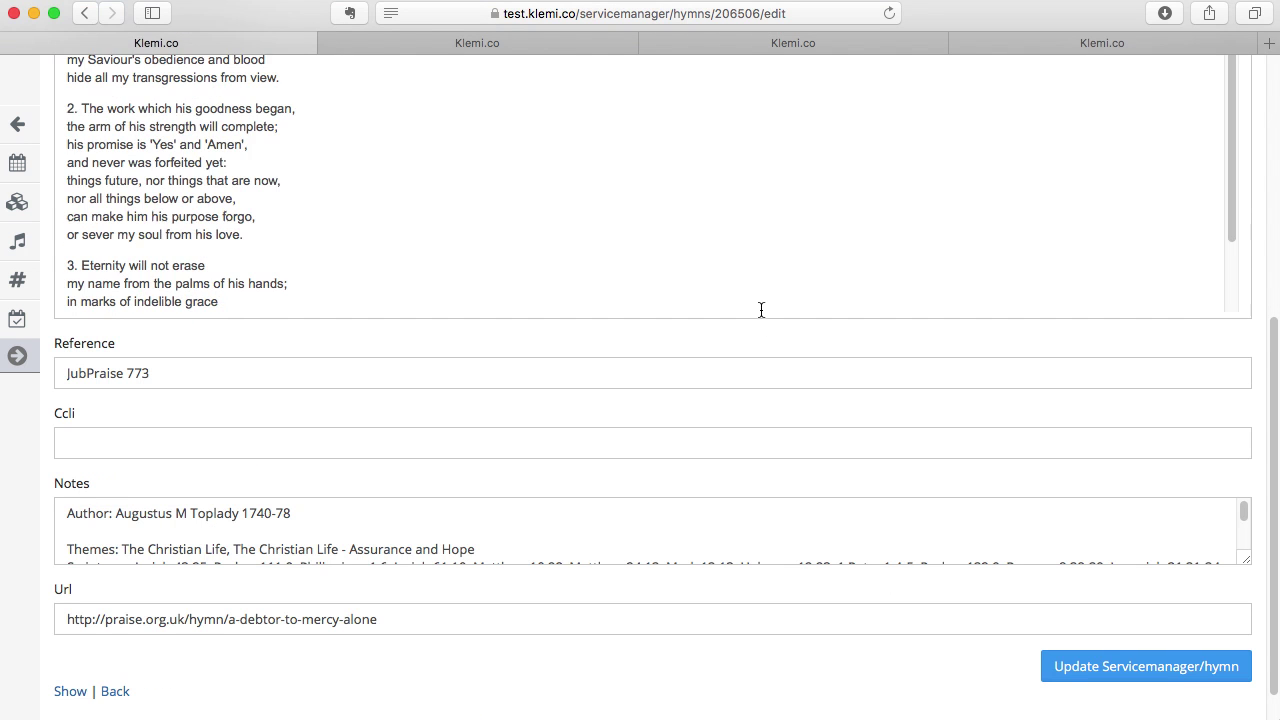
scroll(761, 309, "up", 5)
scroll(815, 397, "up", 2)
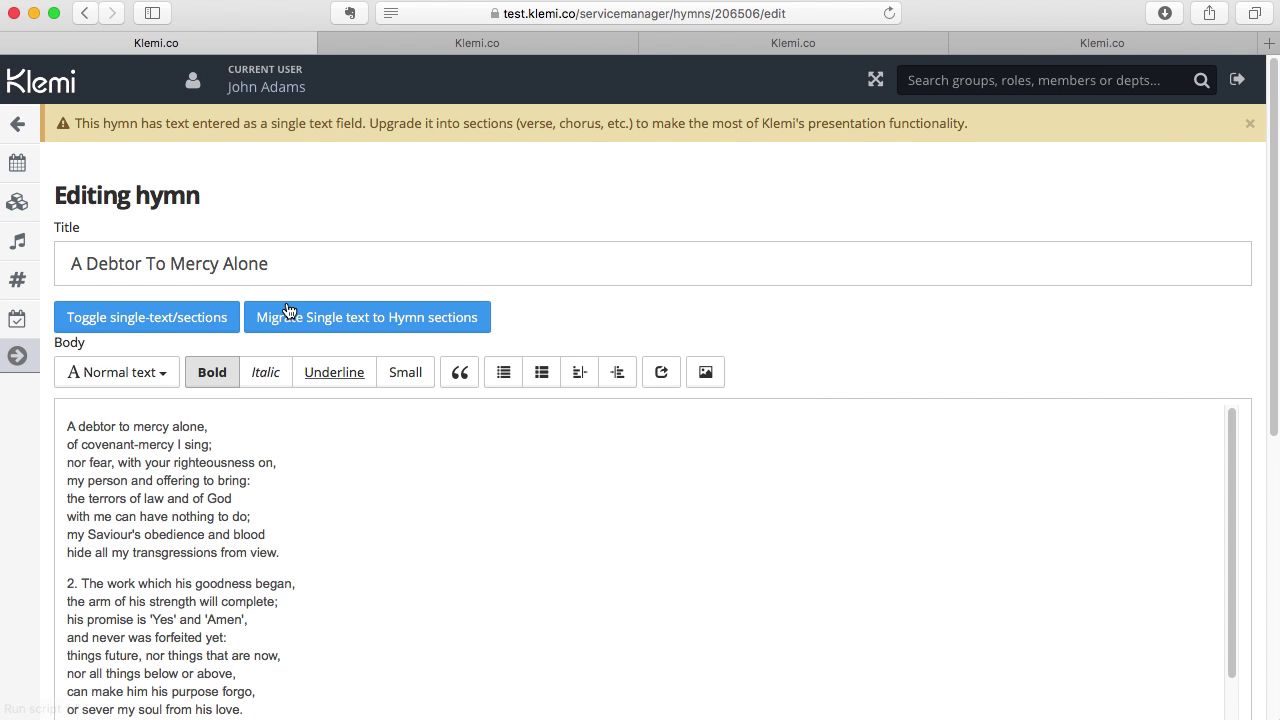
Switch the hymn editor from the single-text body to the sections view.
left_click(377, 318)
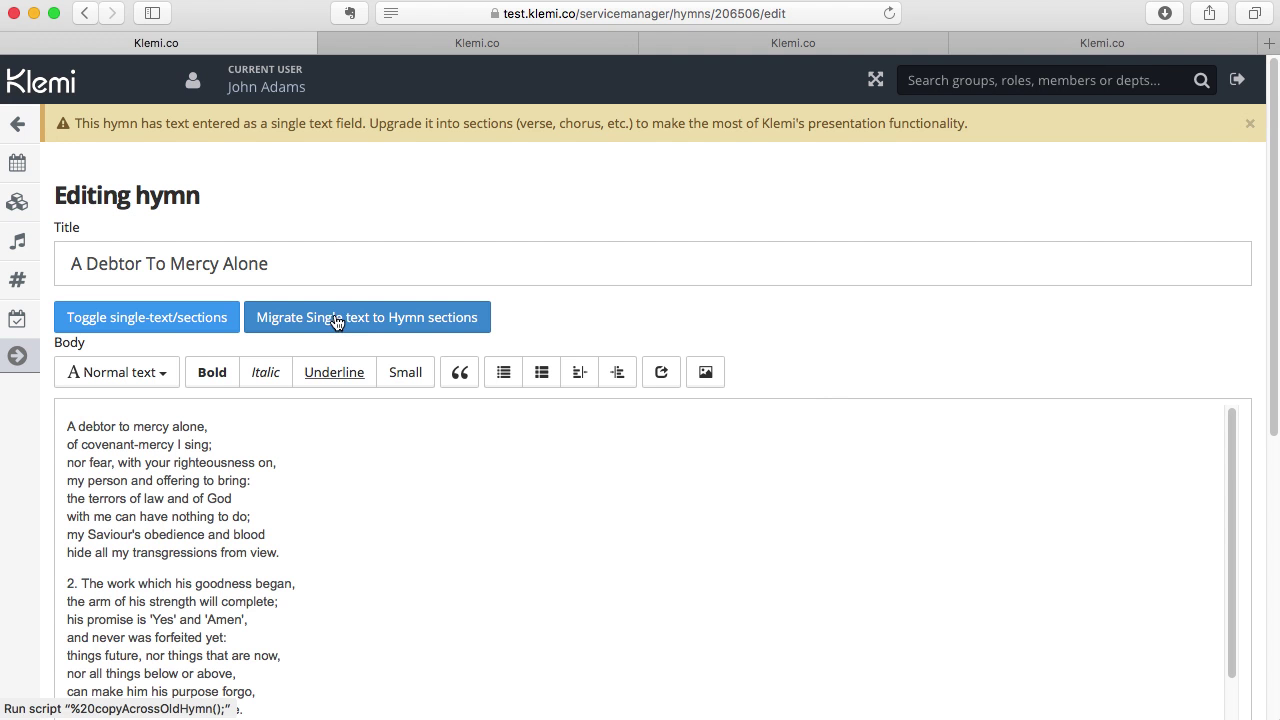
left_click(164, 320)
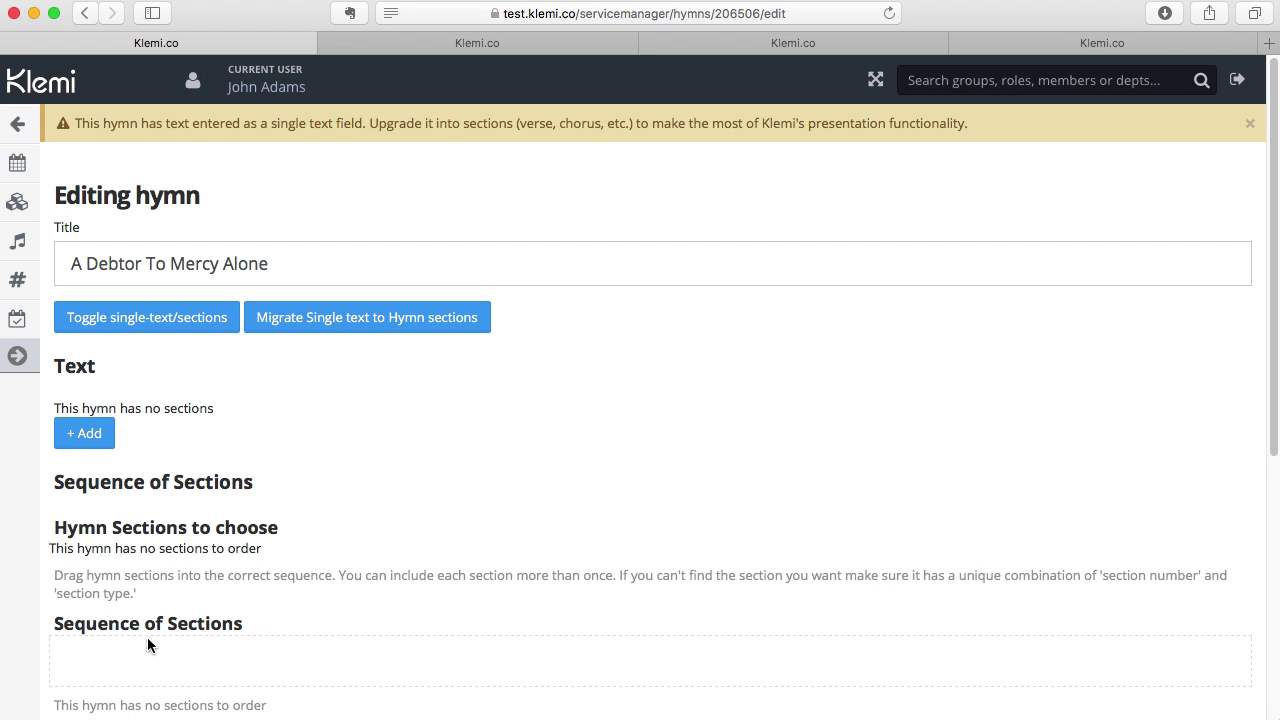
Add a verse section with the text "A debtor to mercy alone" and section number 1.
left_click(88, 437)
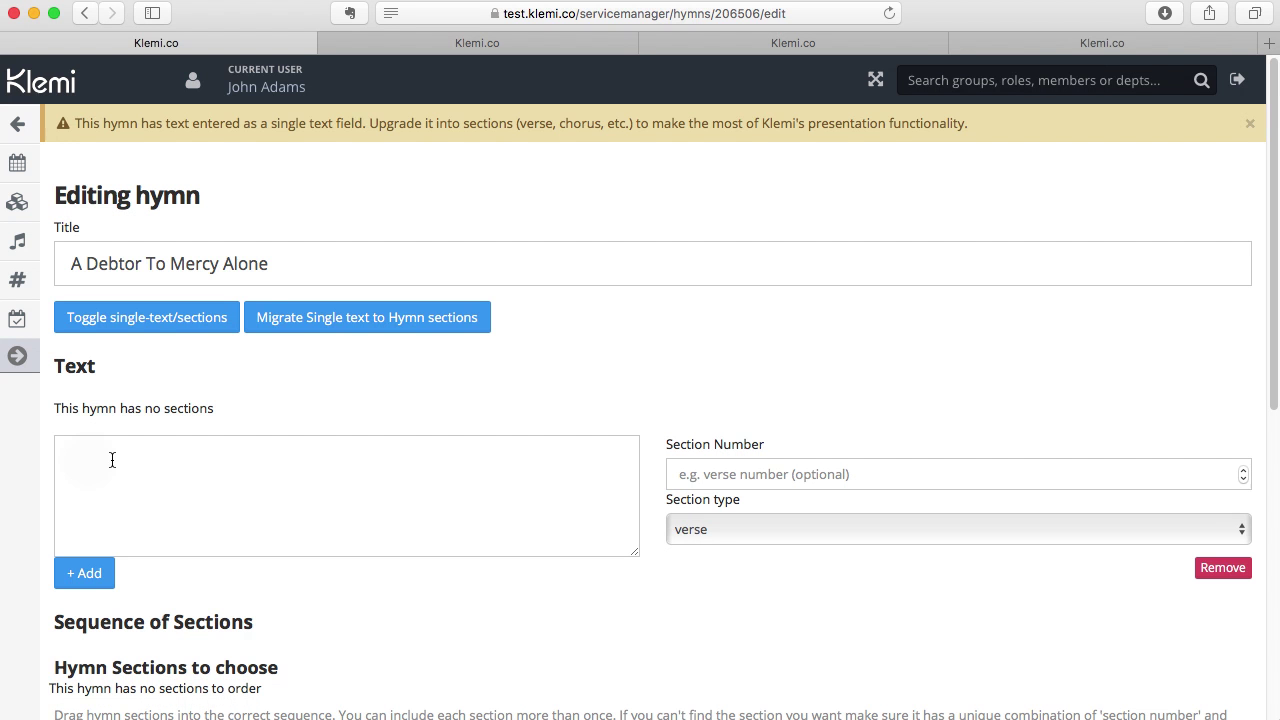
left_click(128, 462)
left_click(85, 461)
type("Verse ")
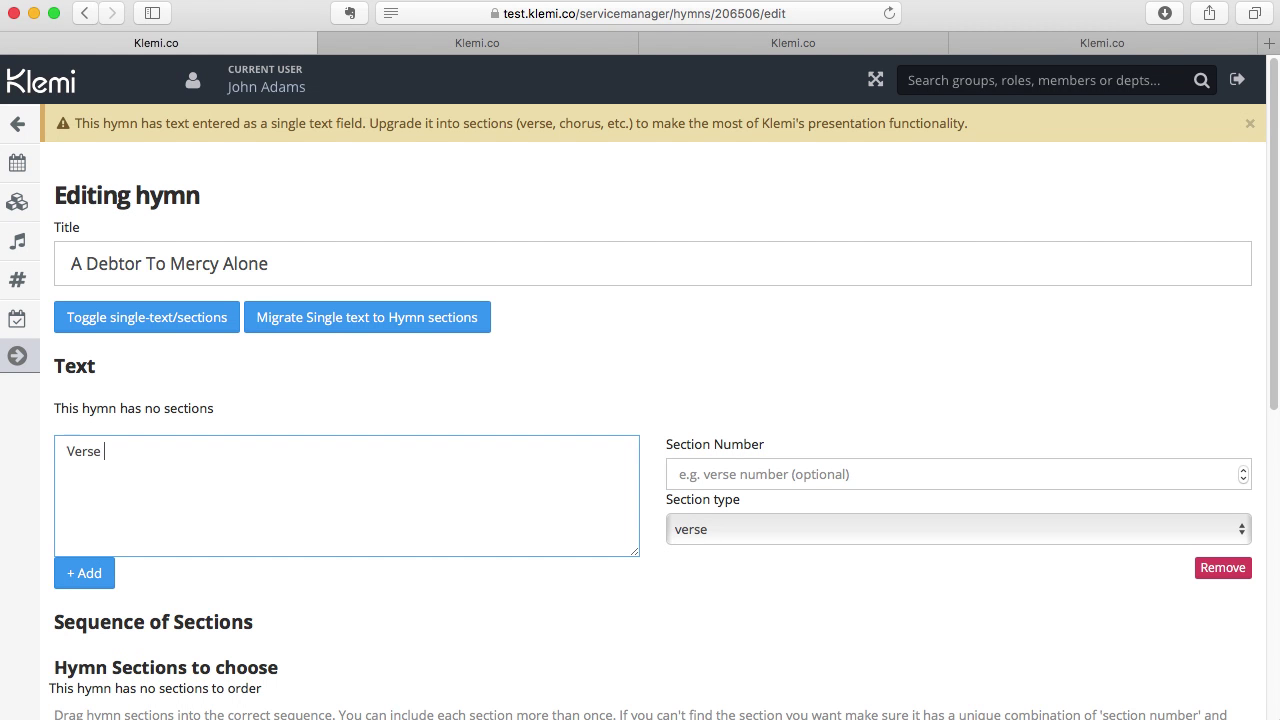
type("1")
key("super+a")
type("A debtor to mercy ")
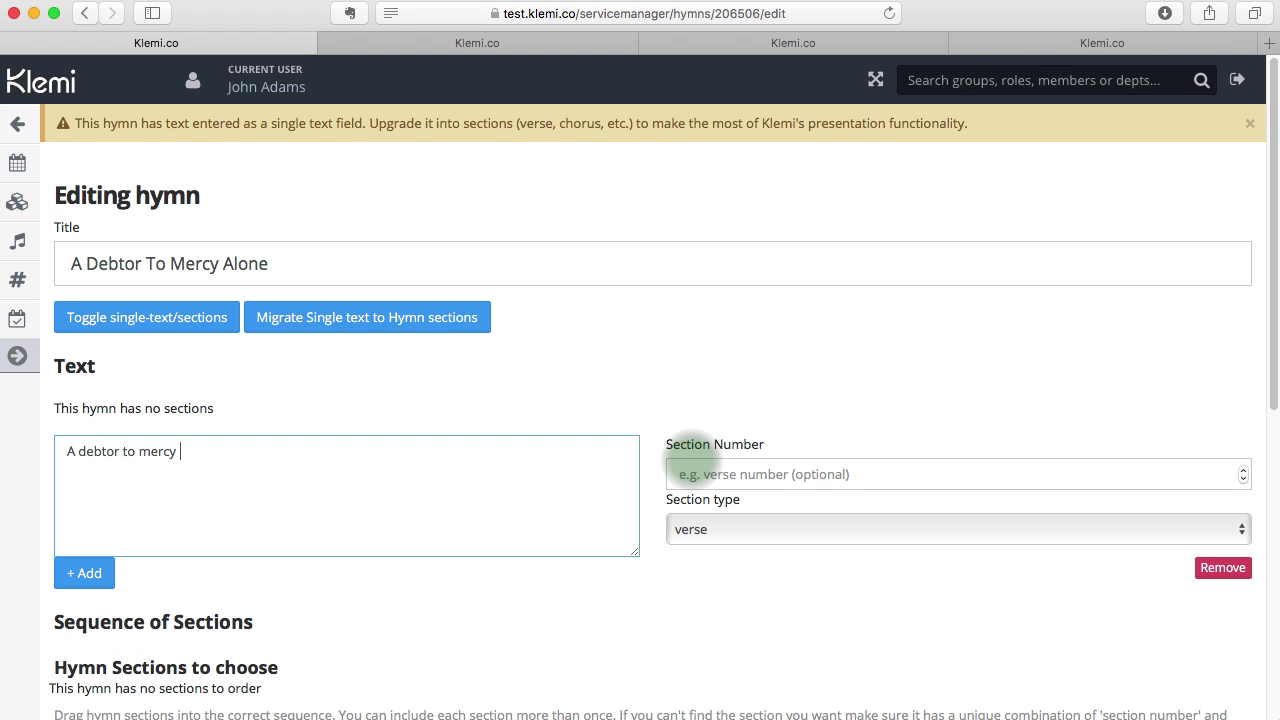
type("alone")
left_click(692, 460)
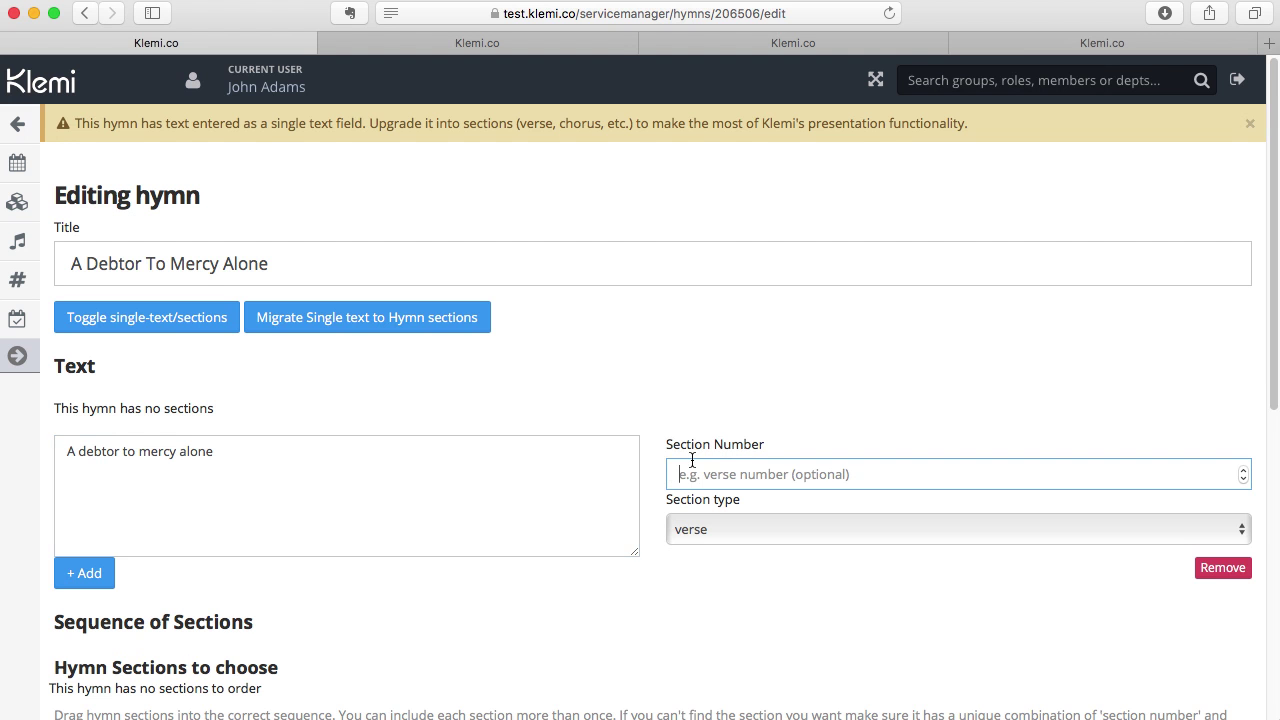
type("1")
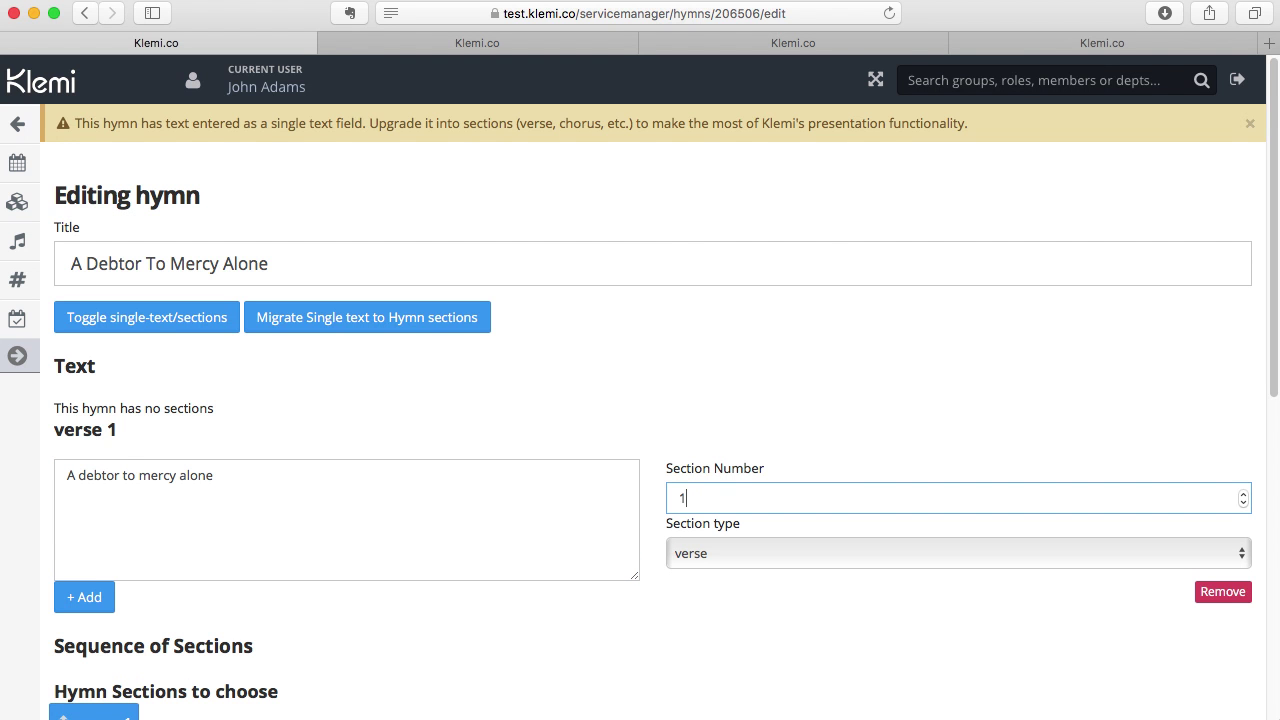
left_click(310, 530)
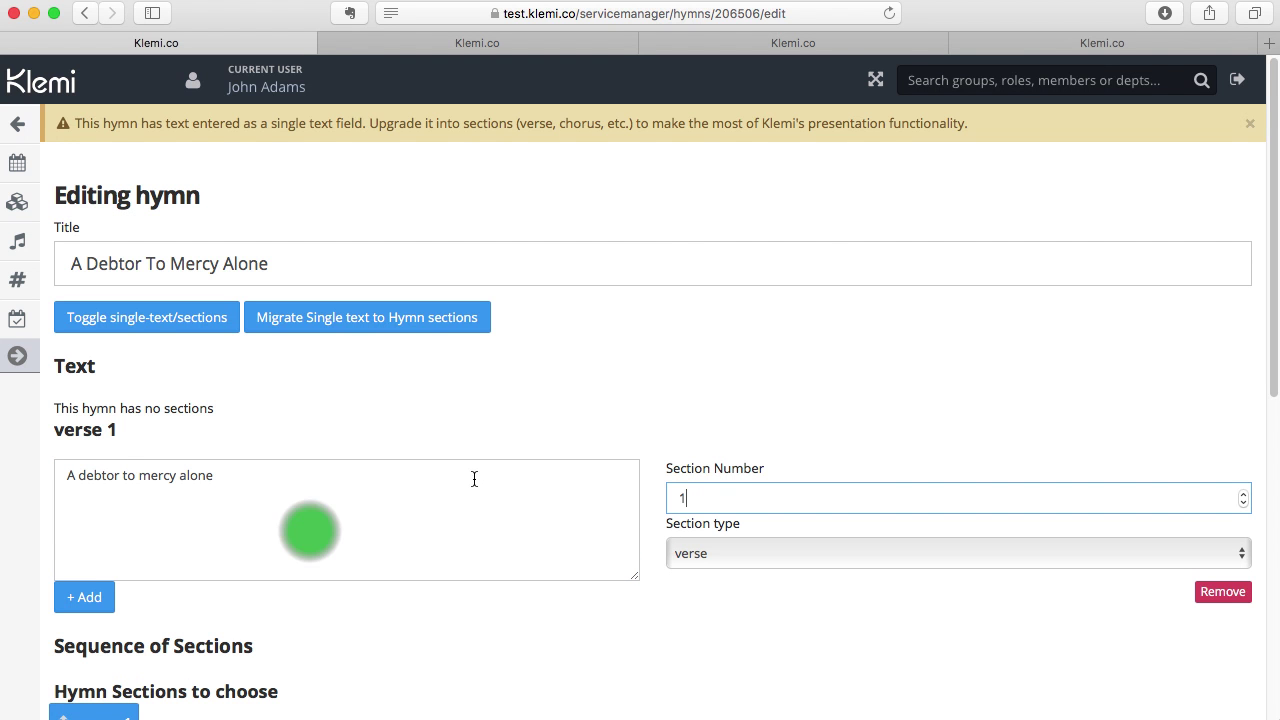
left_click(341, 541)
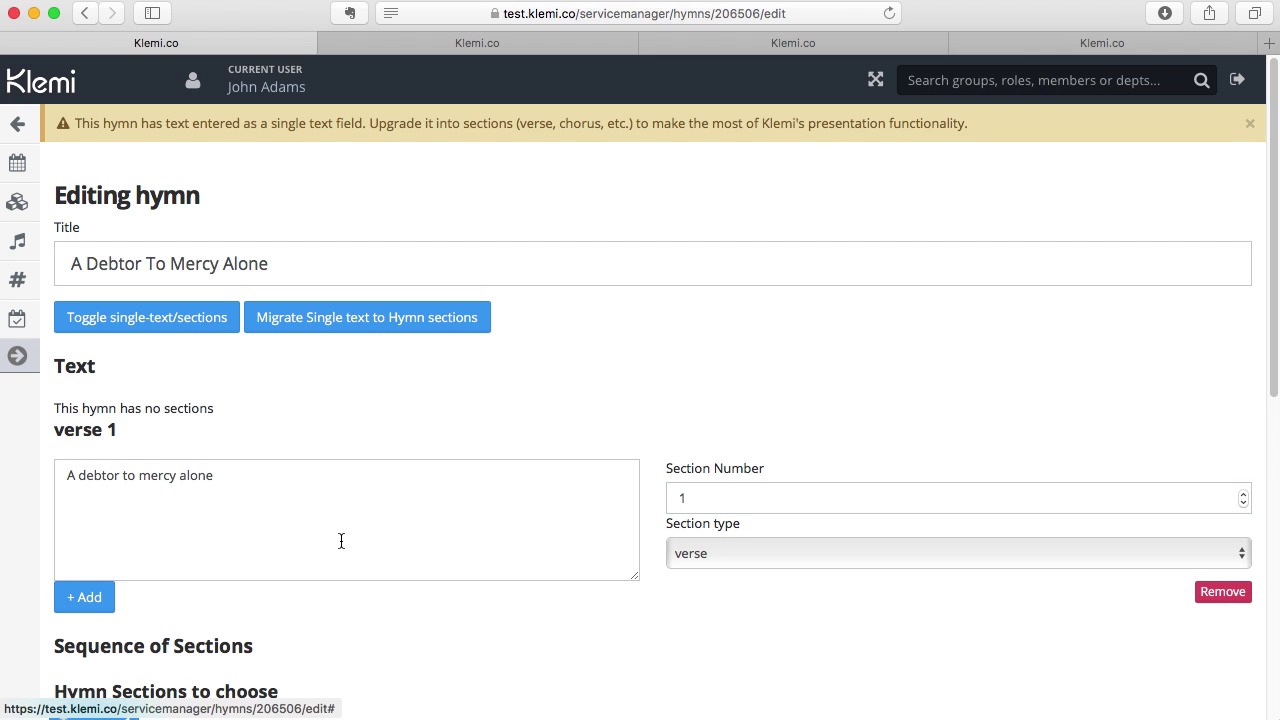
left_click(466, 452)
Add a second blank section, remove it again, and delete the manually entered verse 1 section.
scroll(416, 602, "down", 1)
scroll(417, 596, "down", 2)
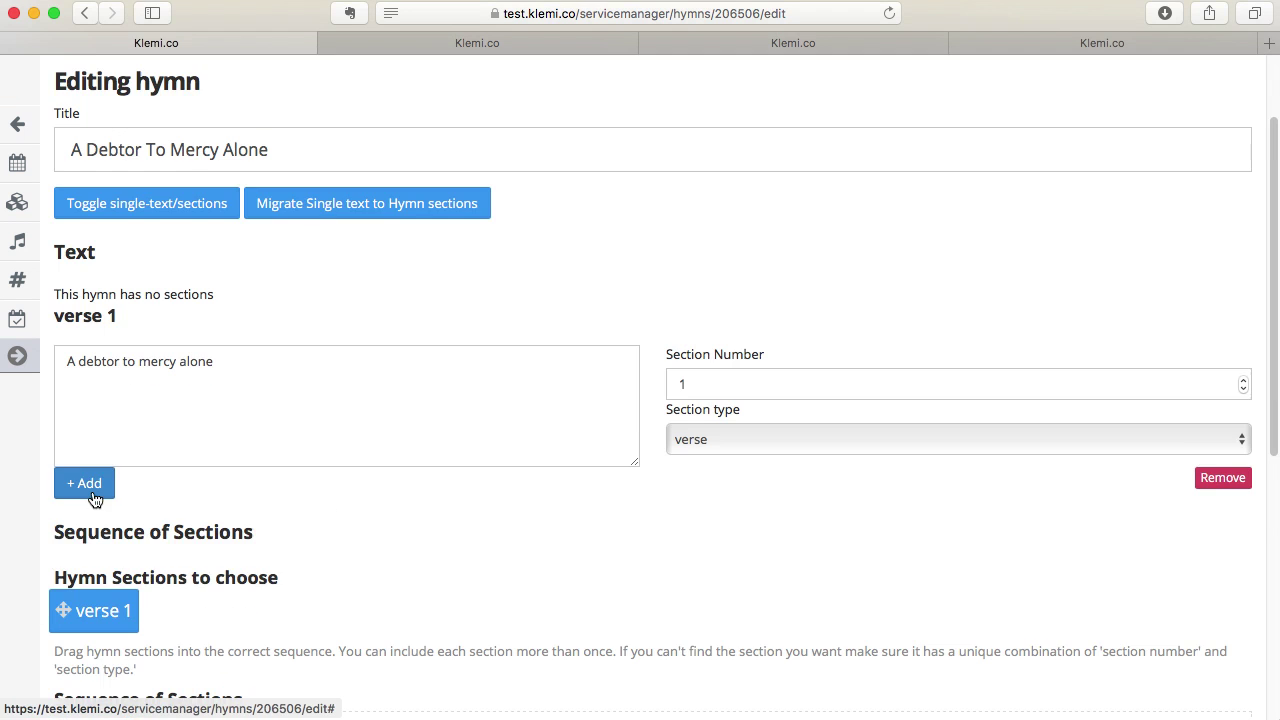
left_click(92, 490)
left_click(1225, 620)
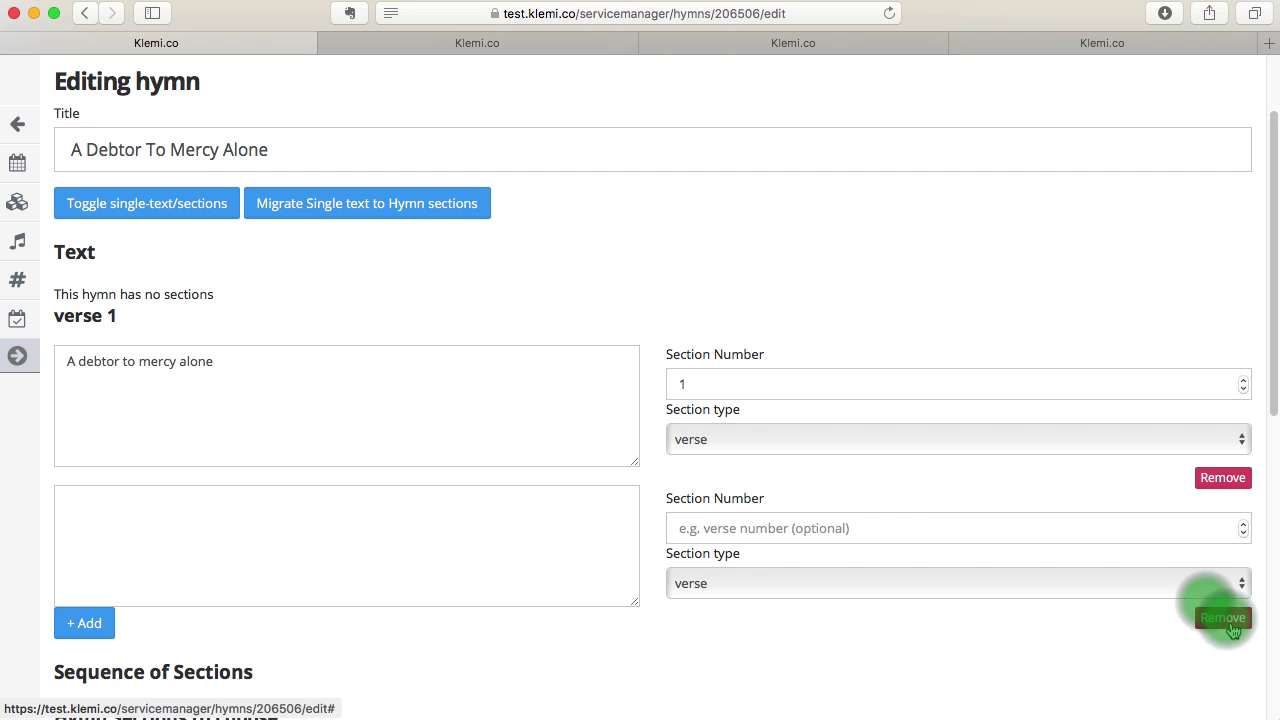
left_click(1225, 618)
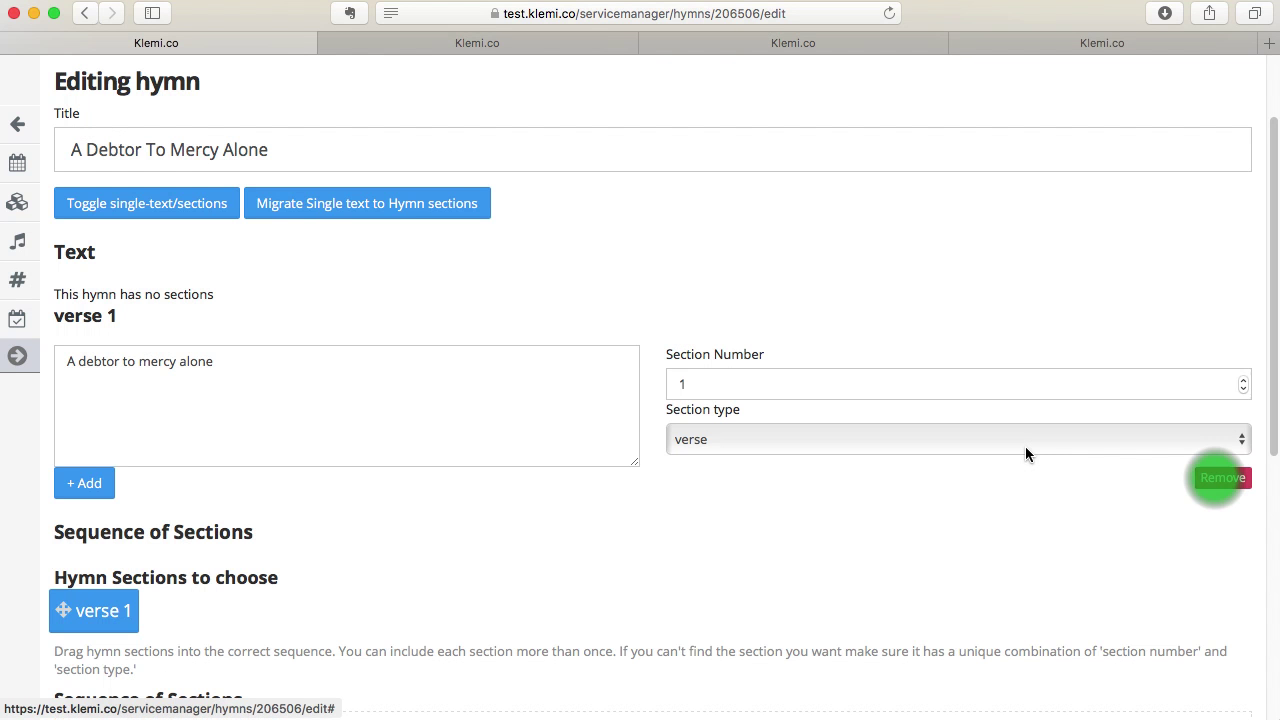
left_click(1218, 479)
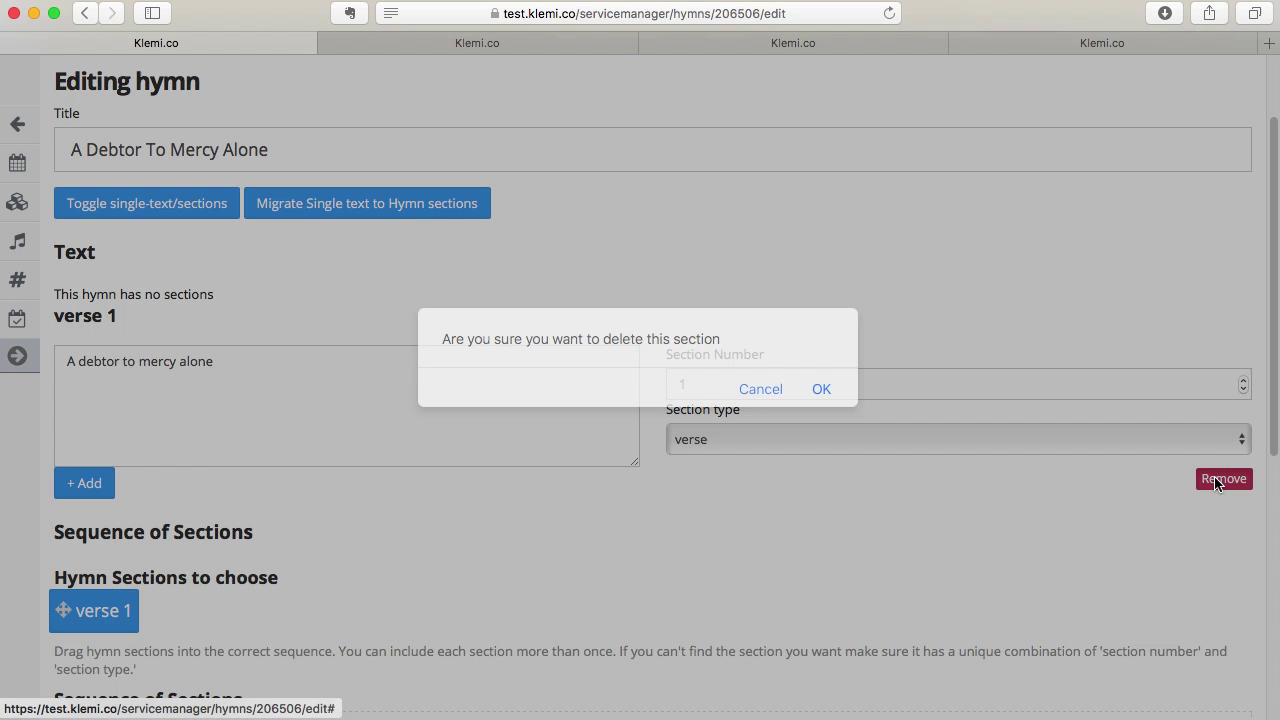
scroll(999, 368, "up", 2)
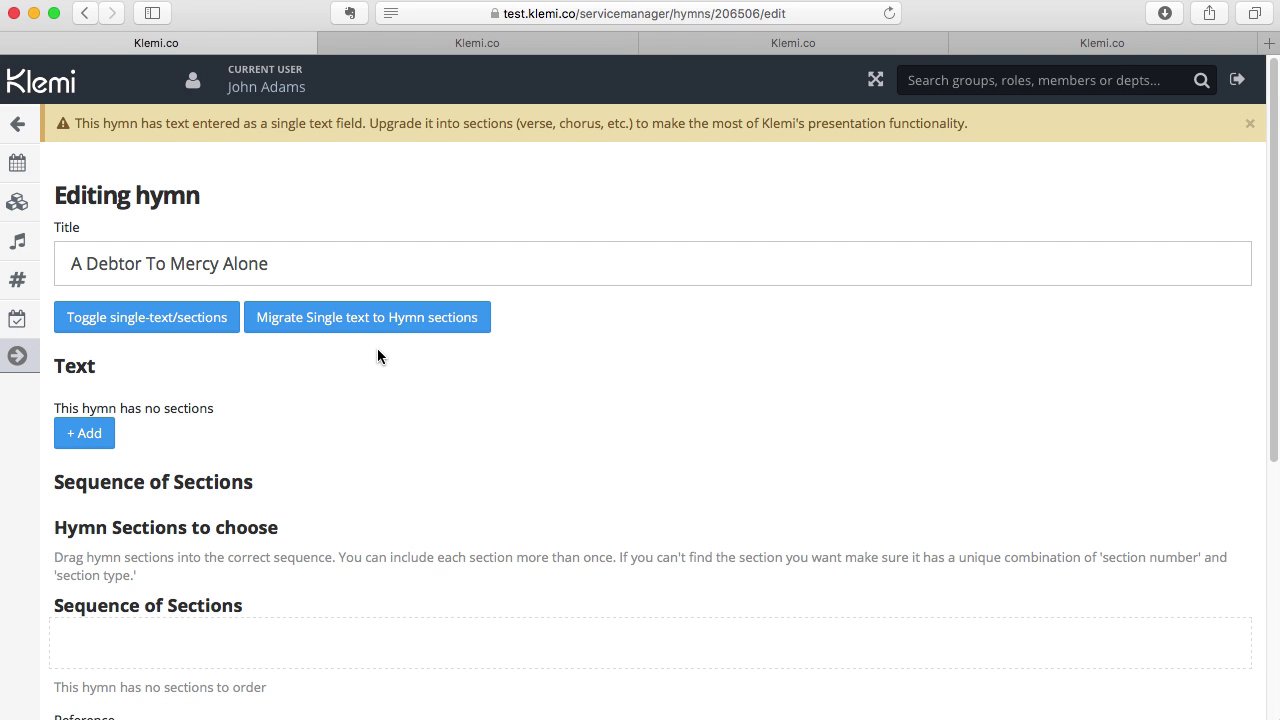
Migrate the hymn's single text to hymn sections, leaving the chorus section number blank.
left_click(323, 320)
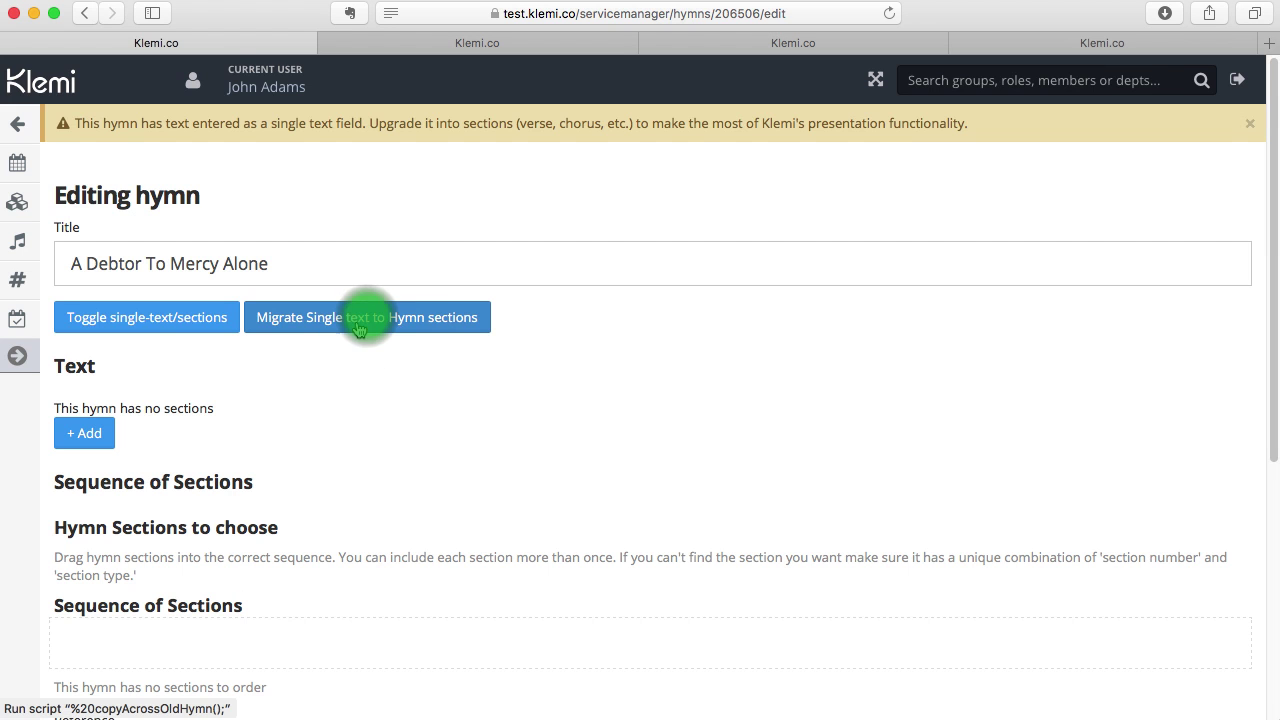
left_click(366, 322)
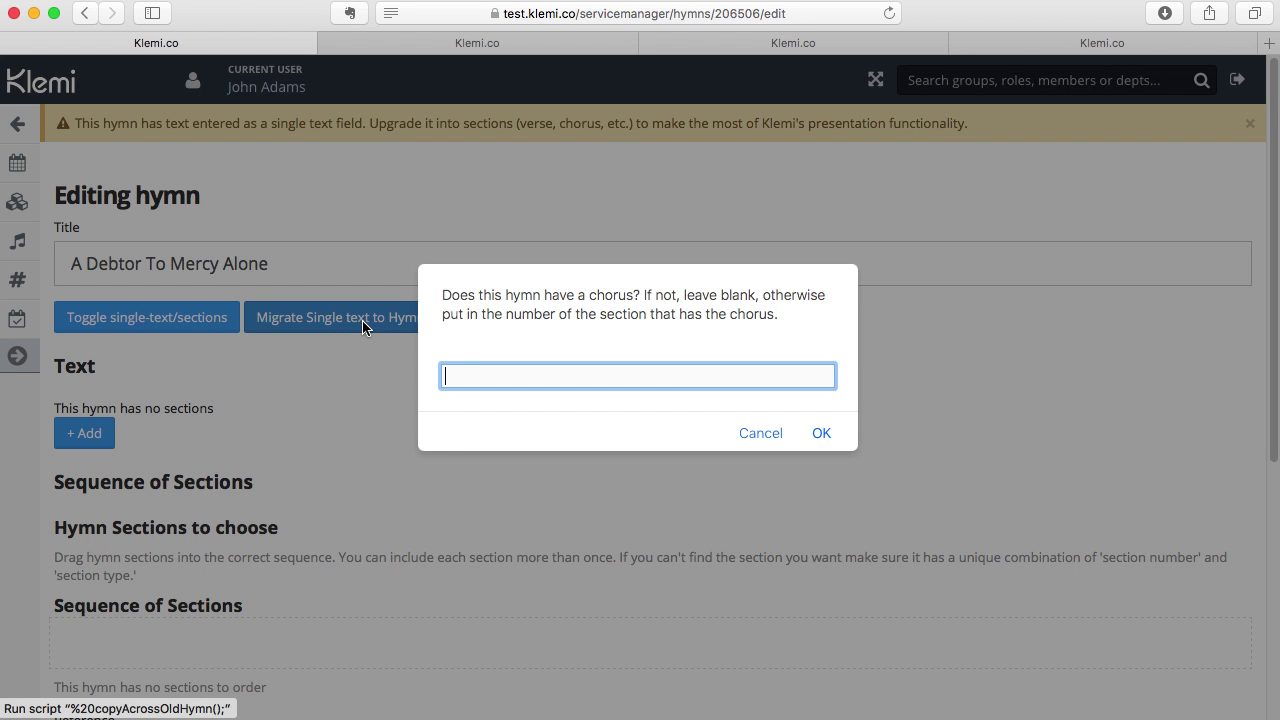
left_click(821, 433)
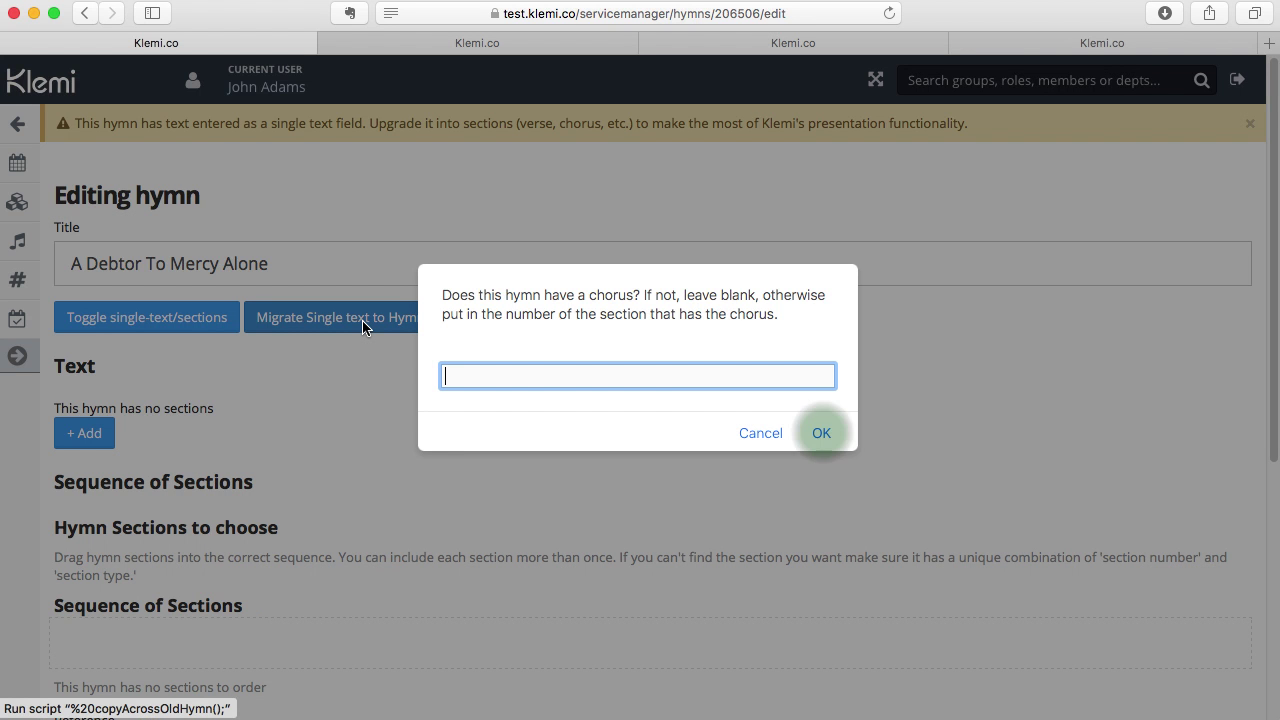
left_click(822, 437)
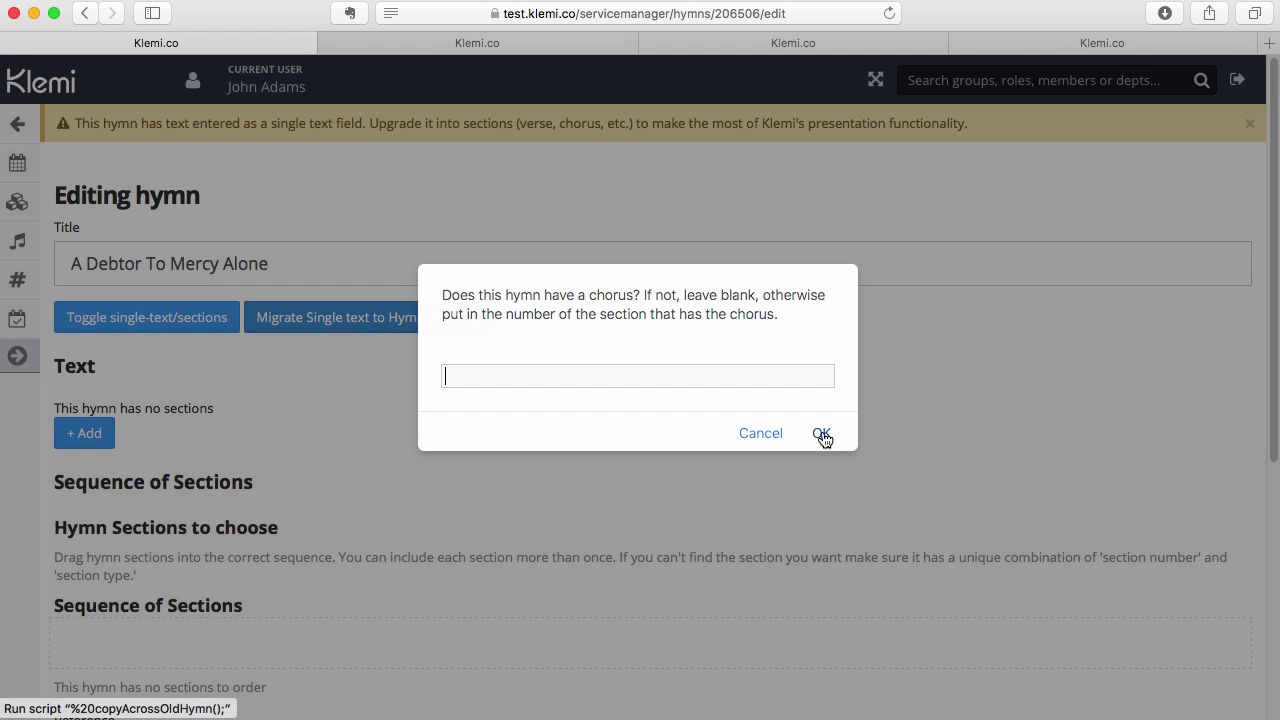
left_click(822, 437)
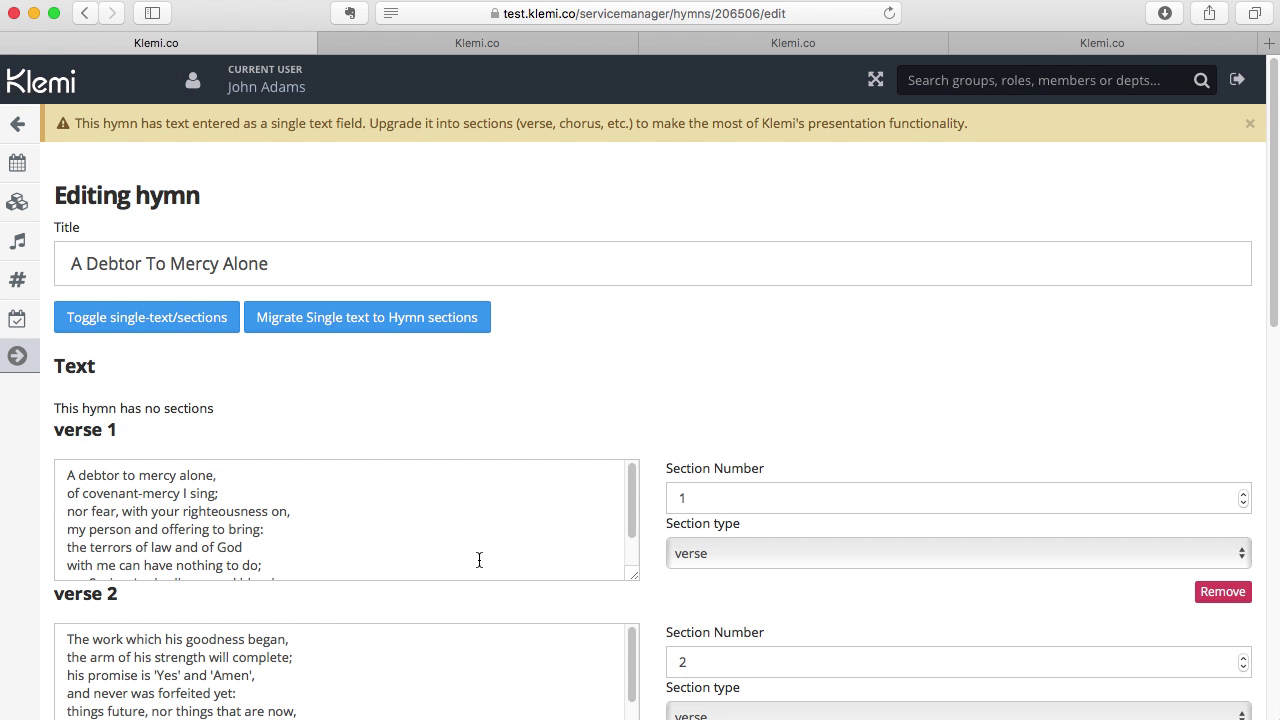
Examine the lyrics, section numbers and section types of the migrated verses.
scroll(479, 560, "down", 2)
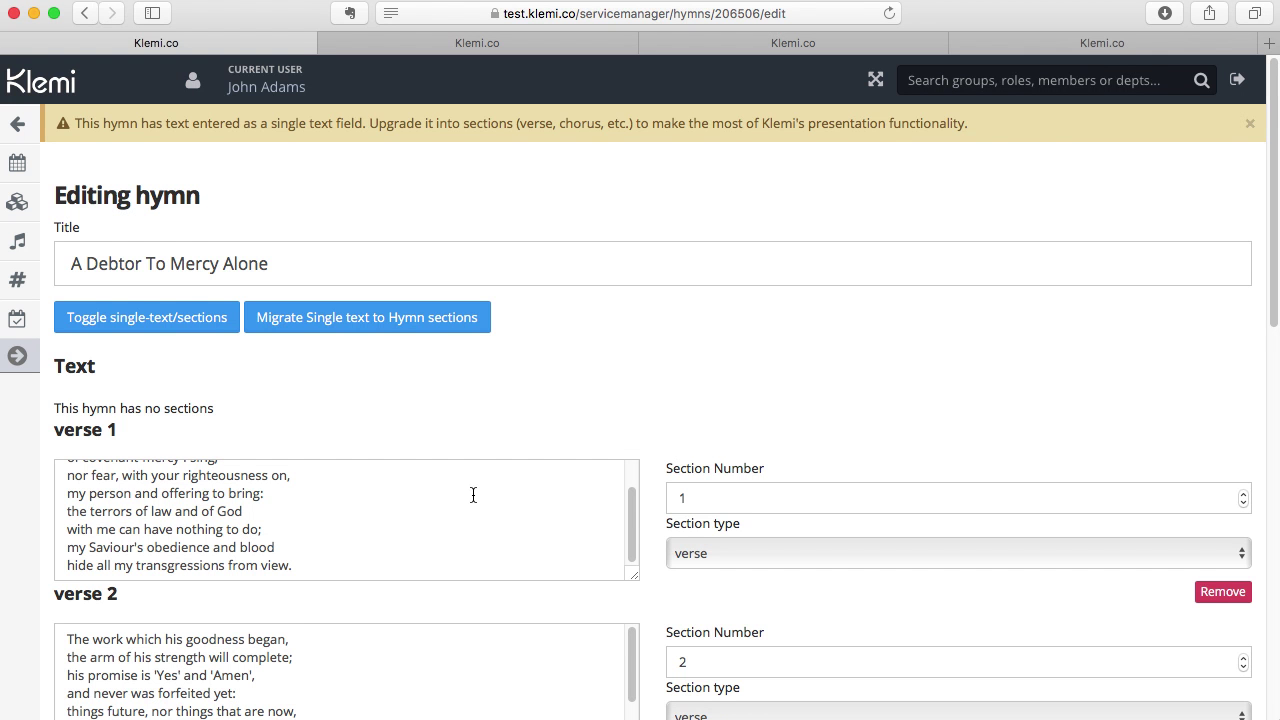
scroll(482, 394, "down", 3)
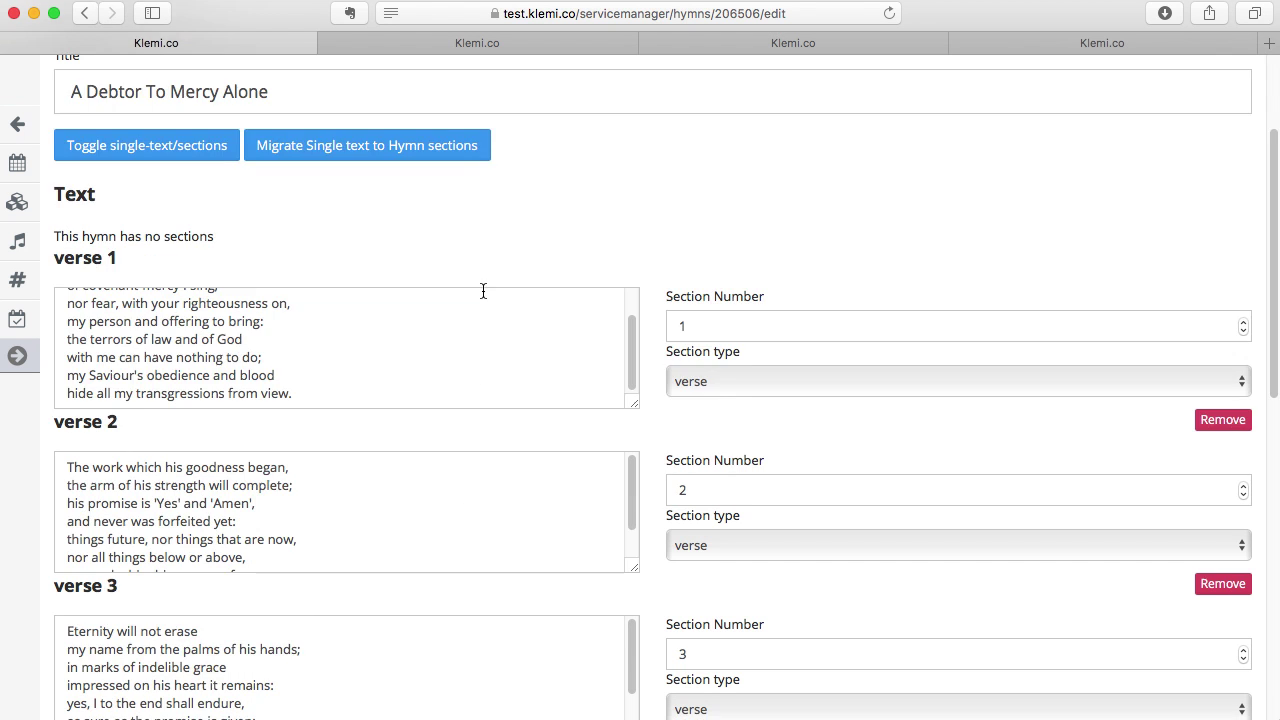
scroll(476, 295, "down", 1)
scroll(454, 305, "up", 1)
scroll(454, 305, "up", 1)
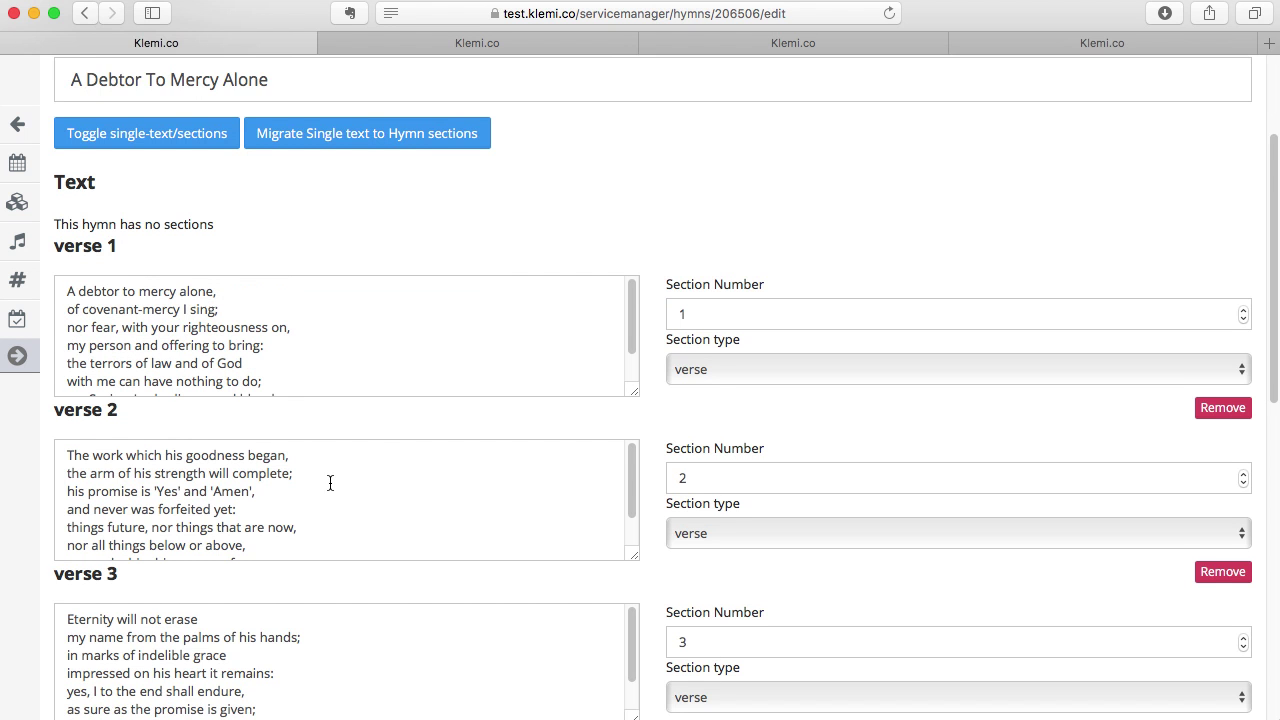
scroll(330, 483, "down", 3)
scroll(366, 420, "down", 5)
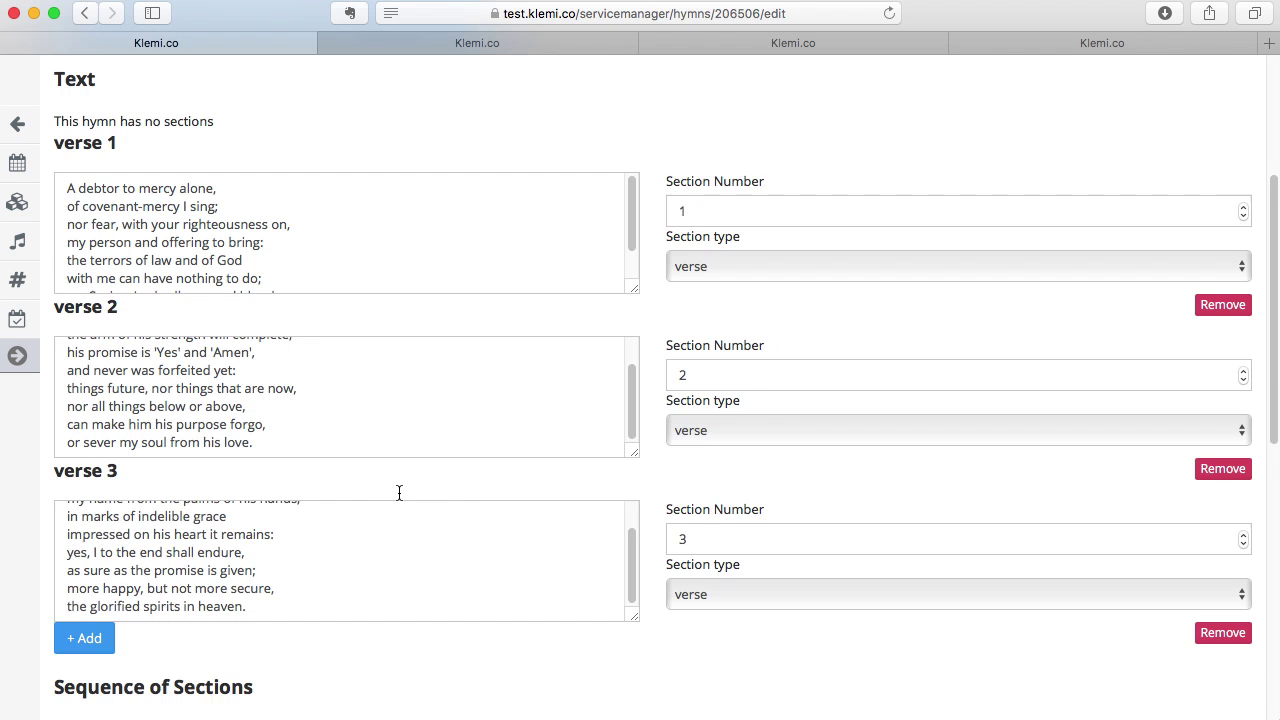
scroll(399, 492, "down", 2)
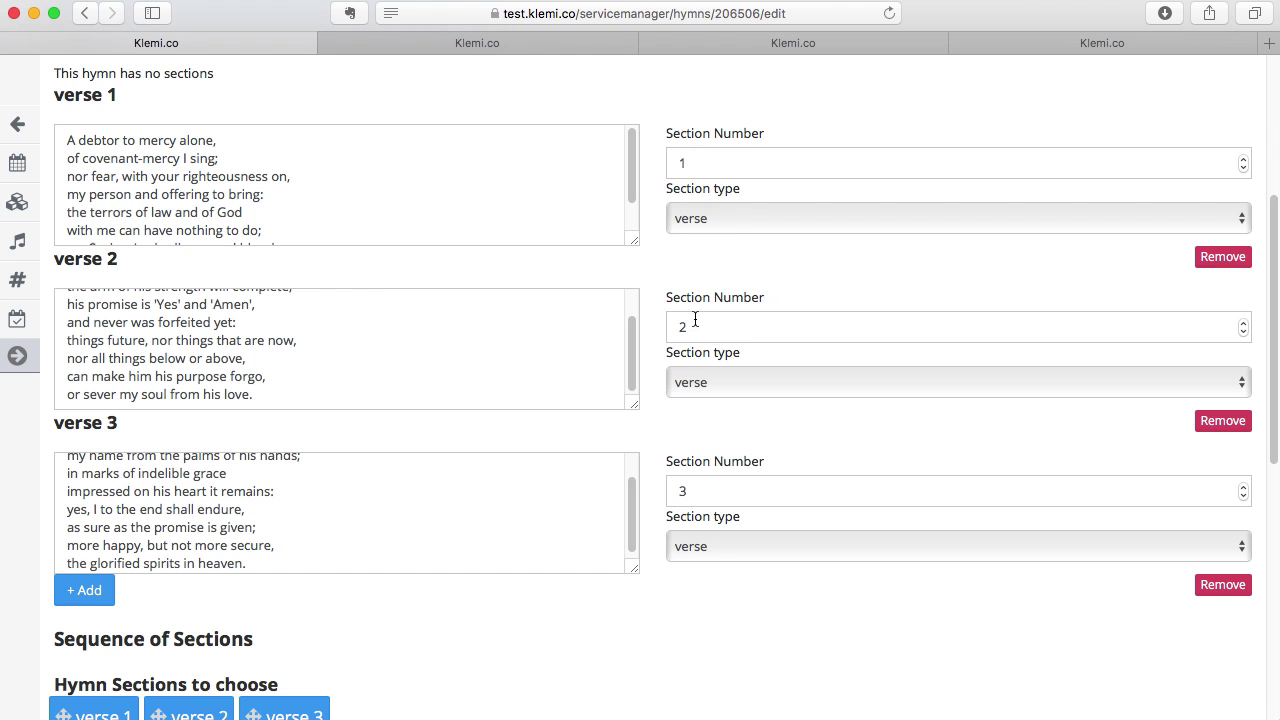
left_click(710, 218)
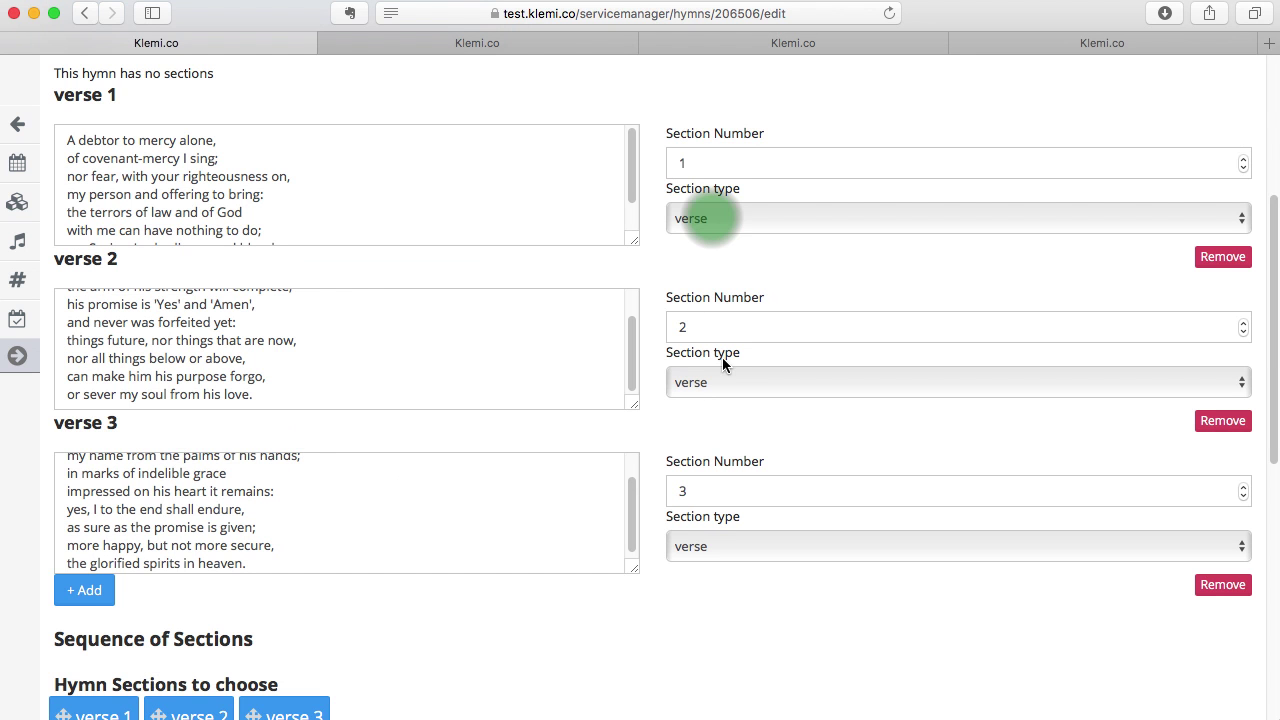
left_click(710, 218)
left_click(711, 218)
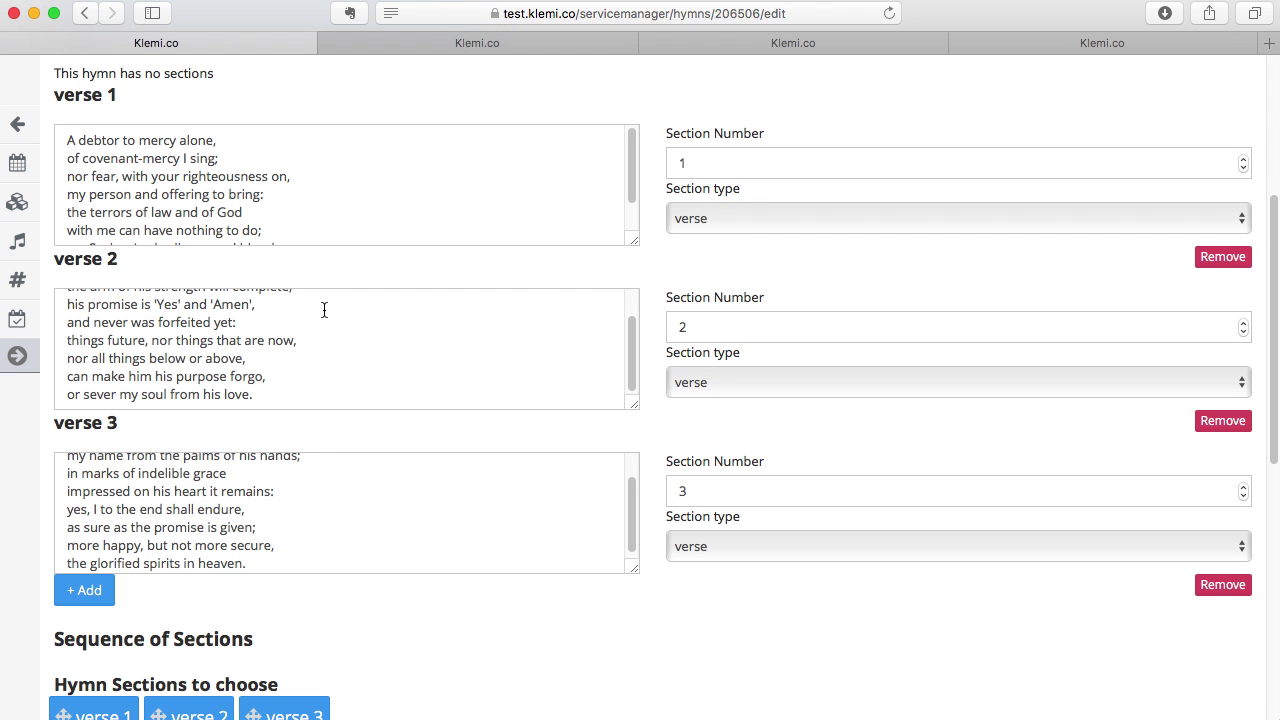
scroll(451, 543, "down", 1)
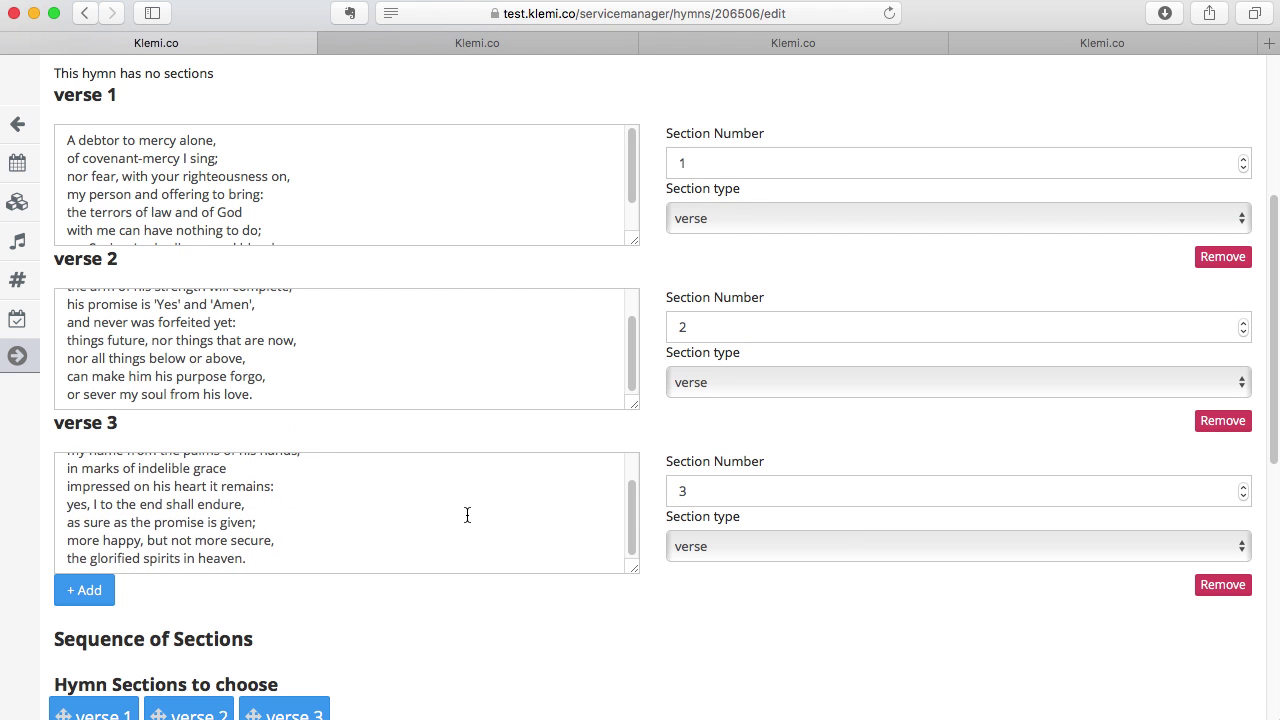
Check the sequence of verses 1 to 3, save the updated hymn, and review its saved lyrics.
scroll(467, 515, "down", 3)
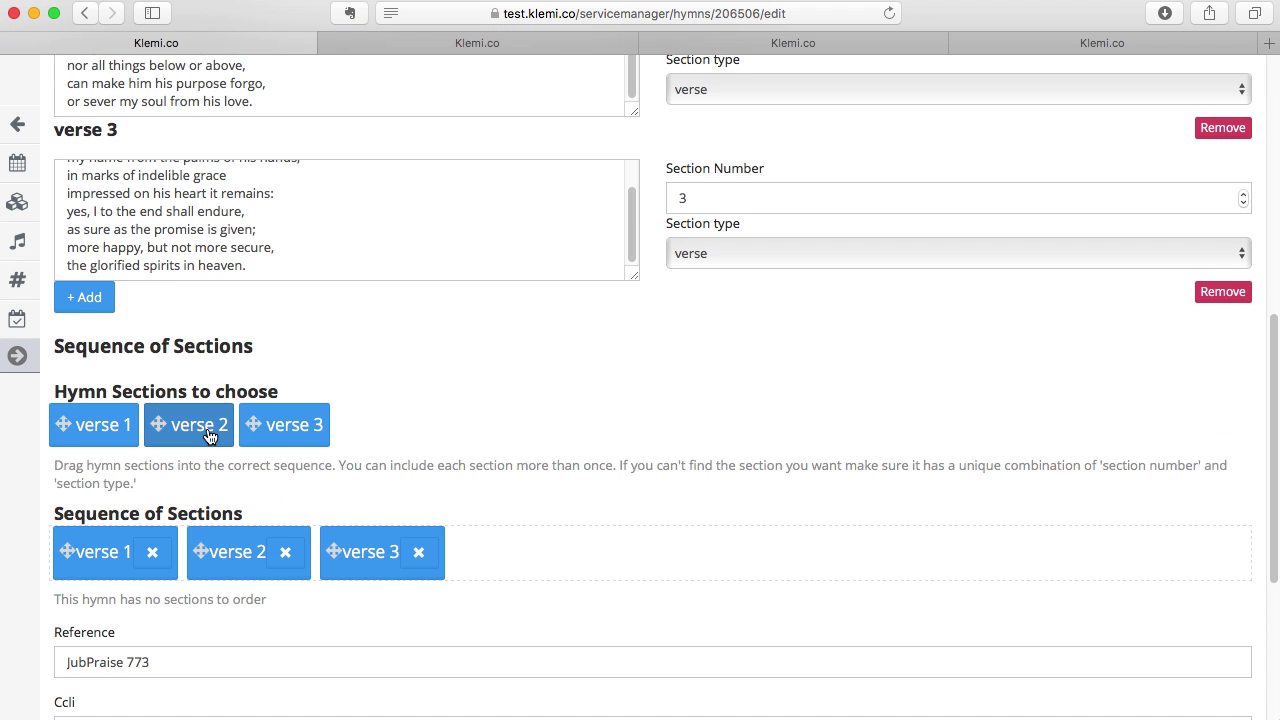
scroll(551, 458, "up", 2)
scroll(309, 411, "up", 3)
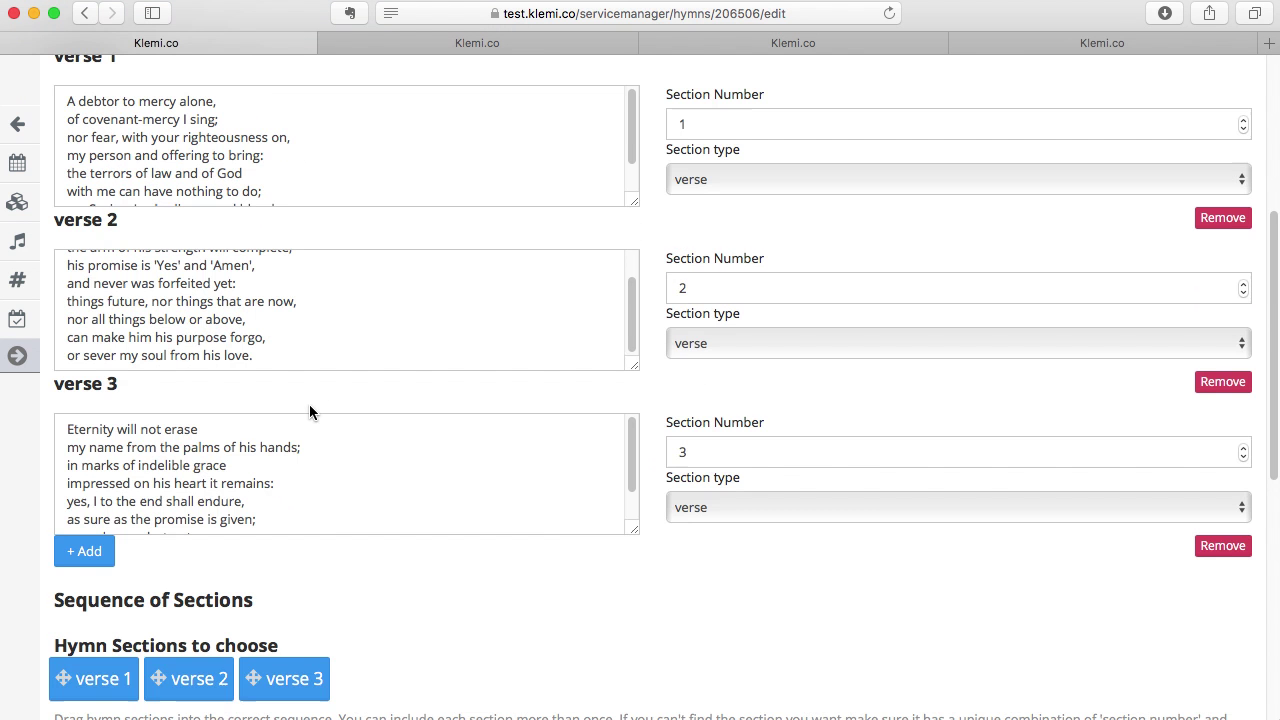
scroll(553, 504, "down", 5)
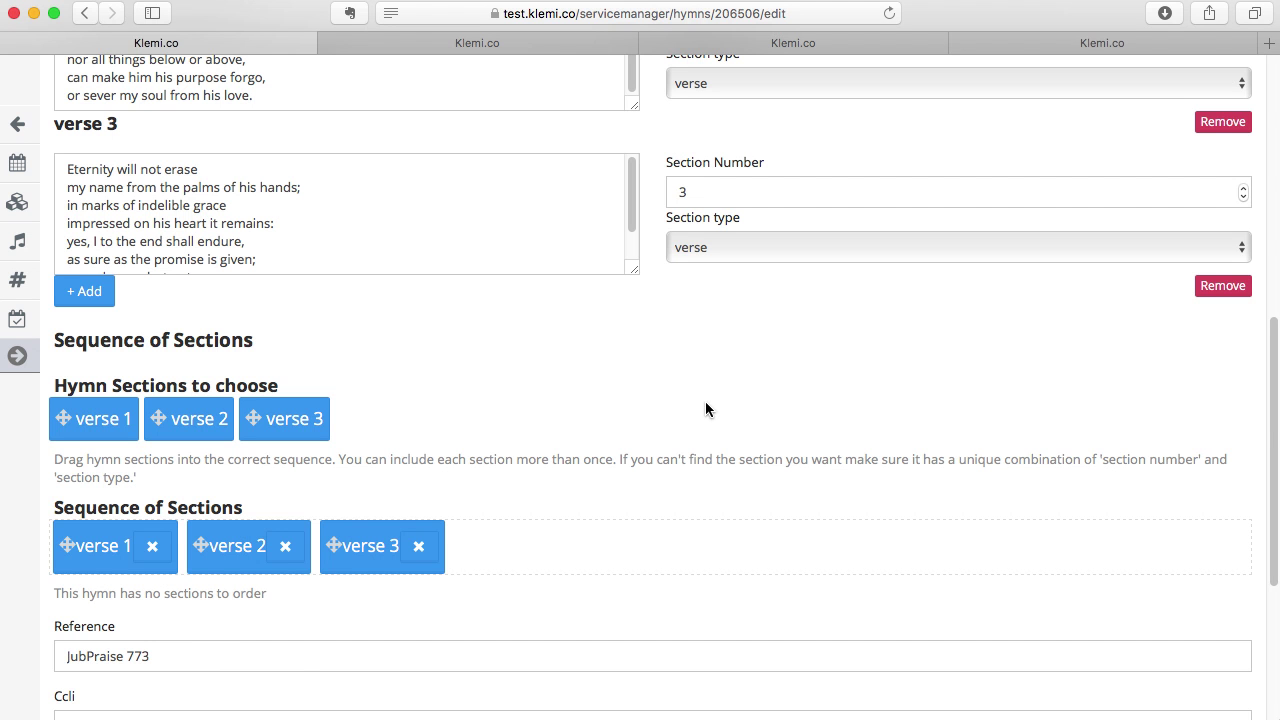
scroll(669, 515, "down", 5)
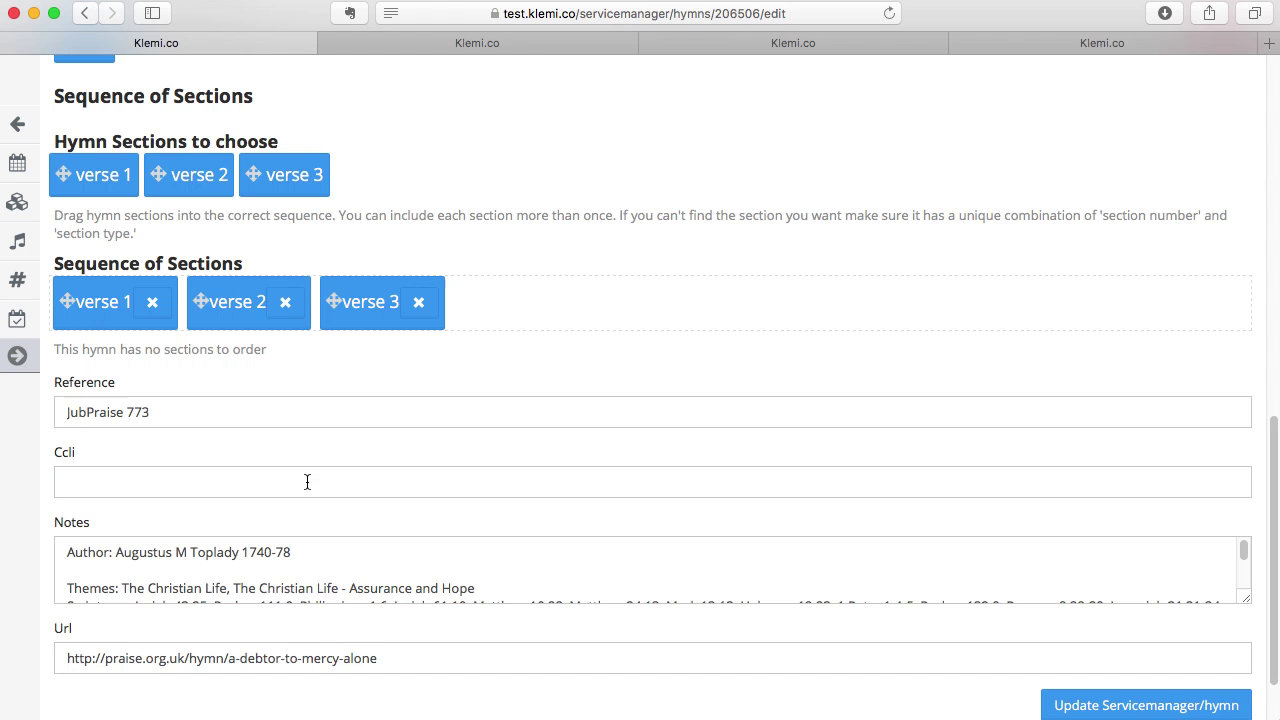
scroll(1136, 568, "down", 2)
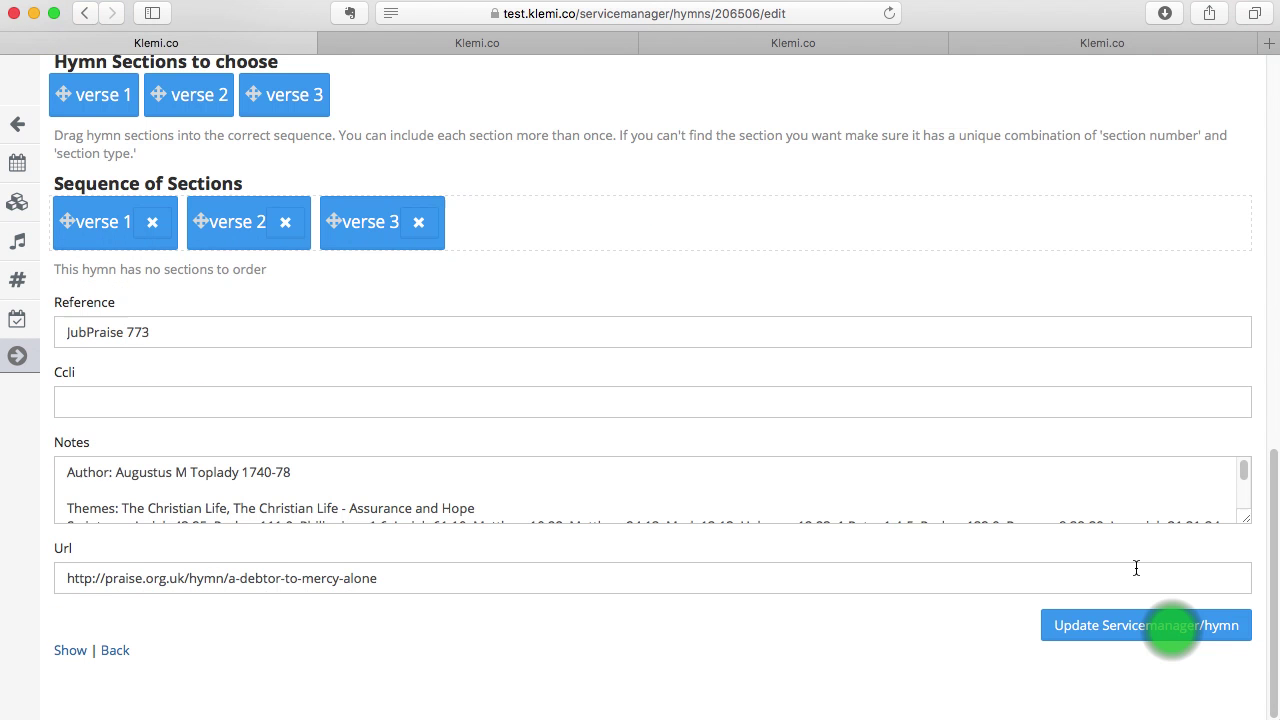
left_click(1174, 632)
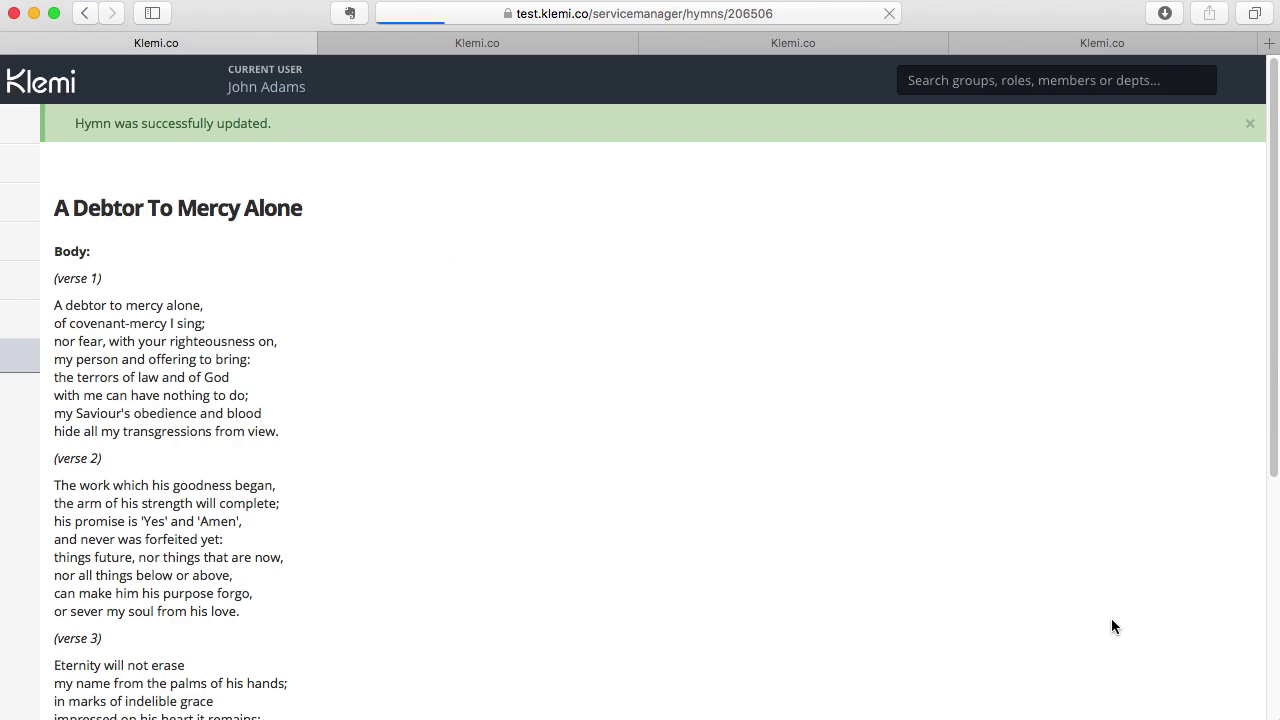
scroll(663, 593, "down", 3)
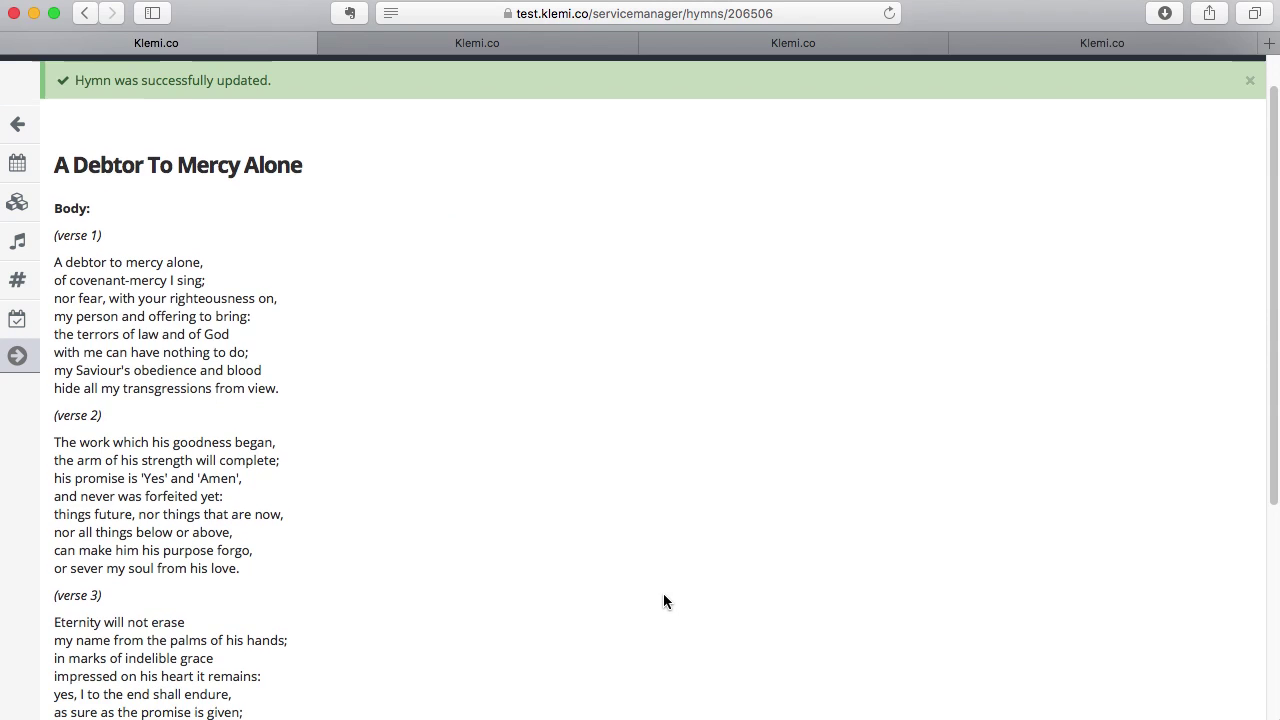
mouse_move(17, 241)
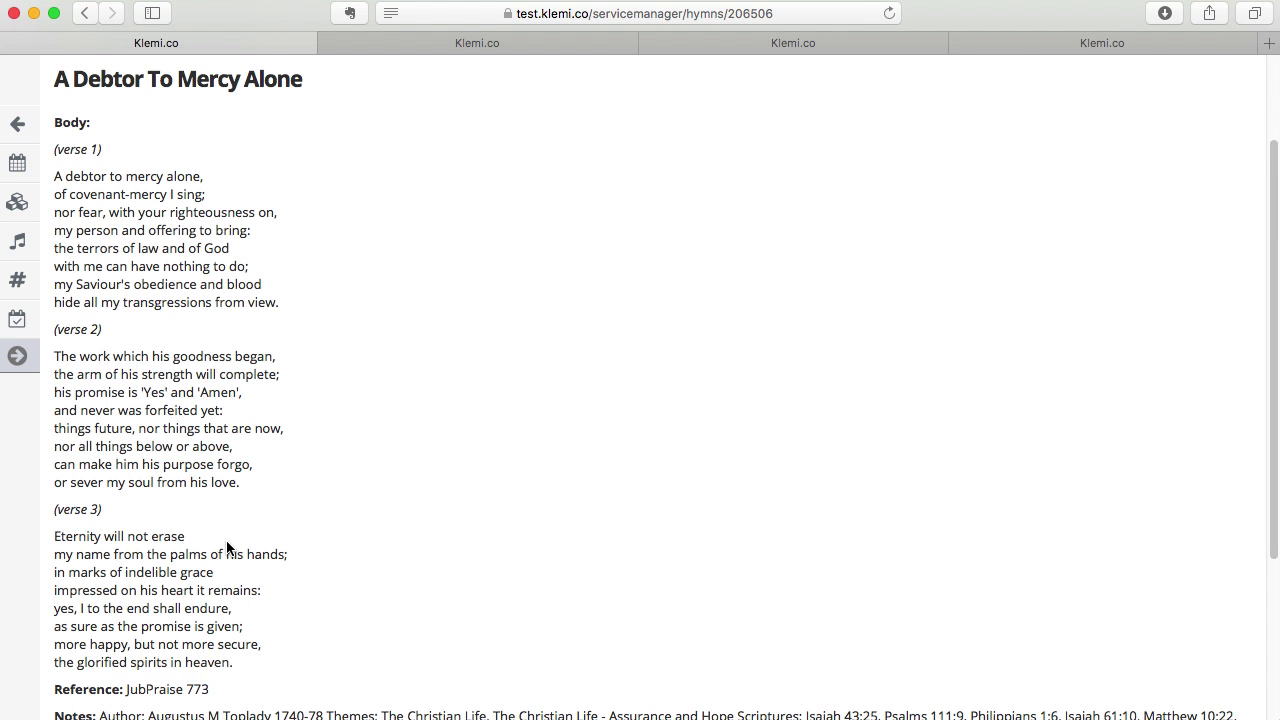
scroll(400, 548, "down", 1)
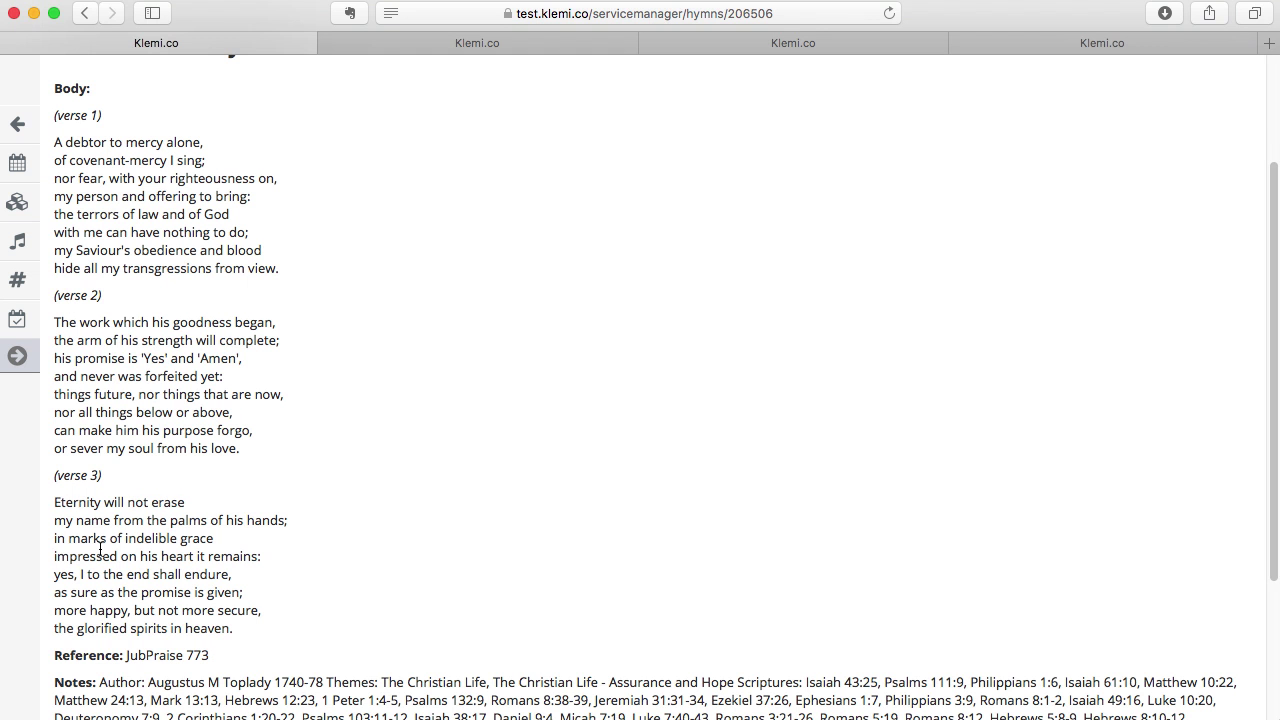
scroll(125, 433, "up", 3)
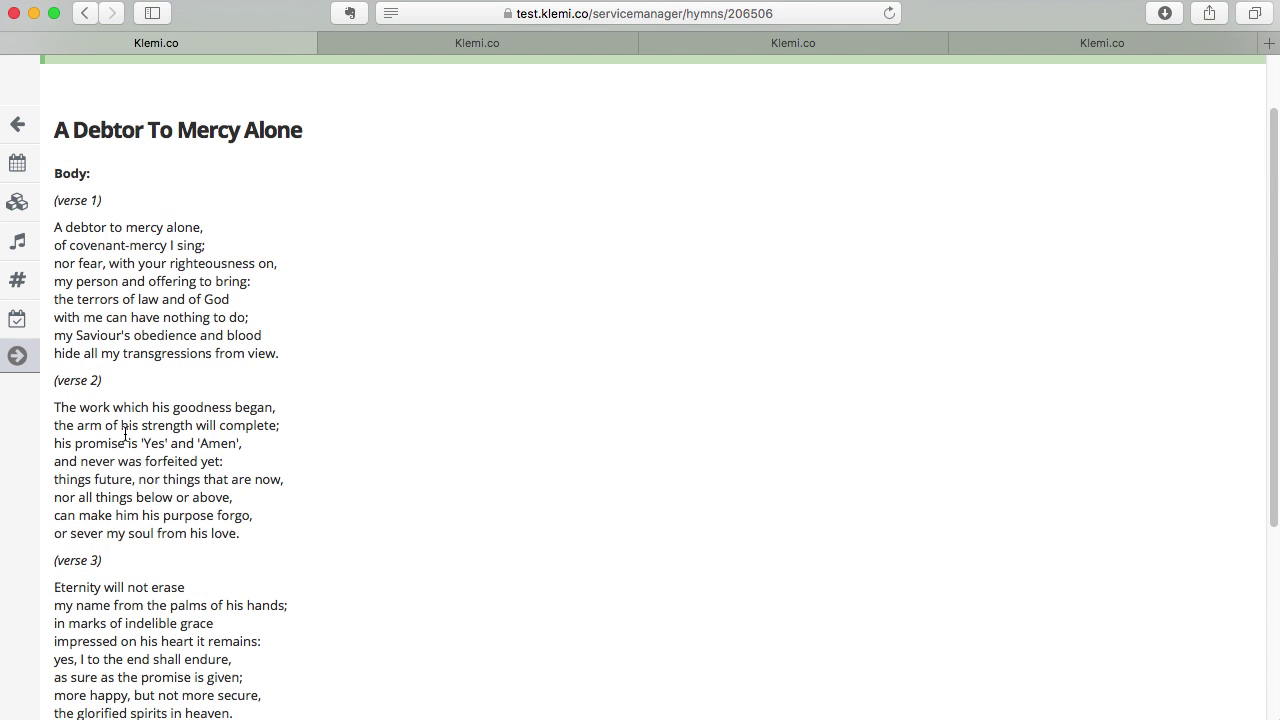
scroll(125, 433, "up", 2)
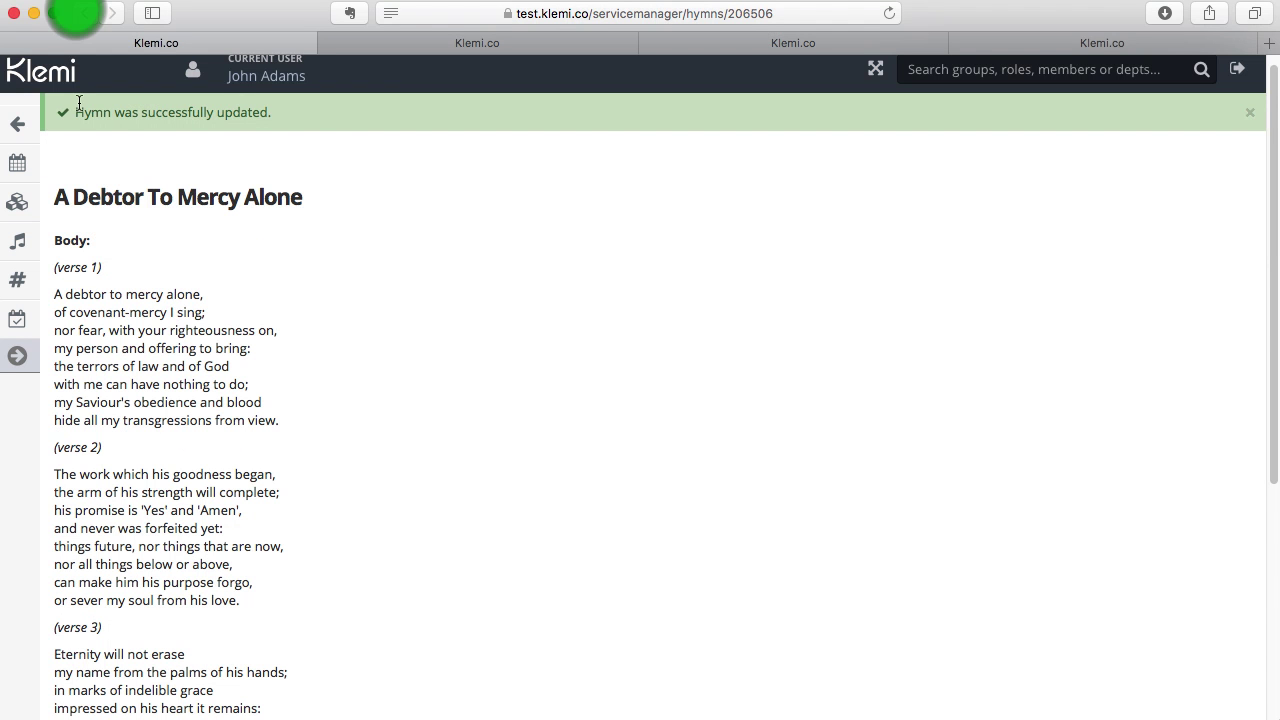
Return to the hymn listing and open "All glory be to Christ our king" for editing.
left_click(78, 14)
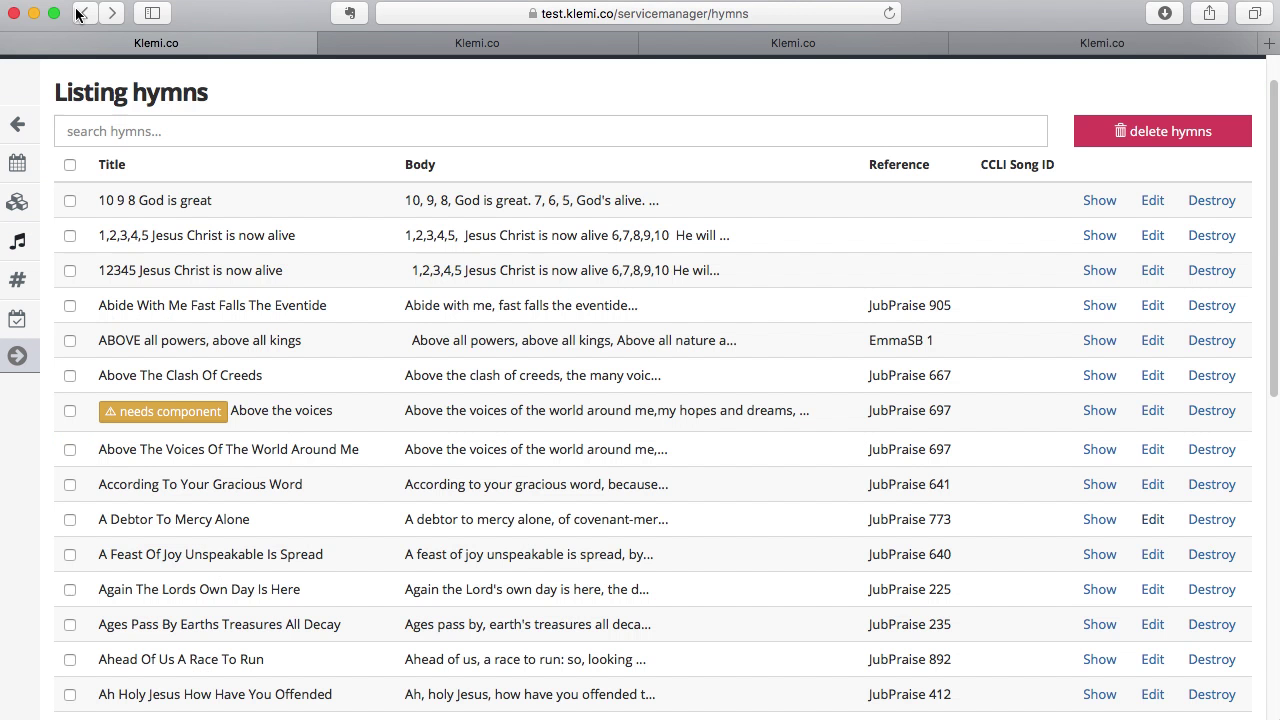
scroll(298, 506, "down", 4)
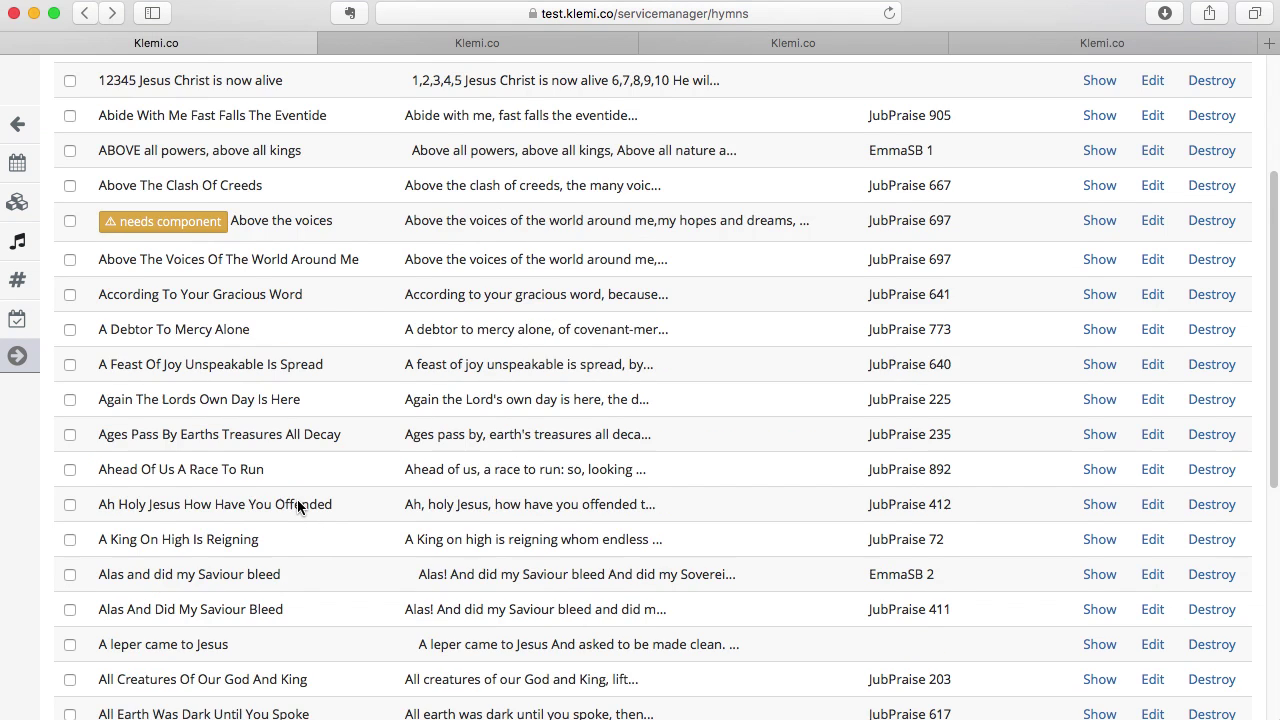
scroll(297, 505, "down", 2)
scroll(297, 500, "down", 2)
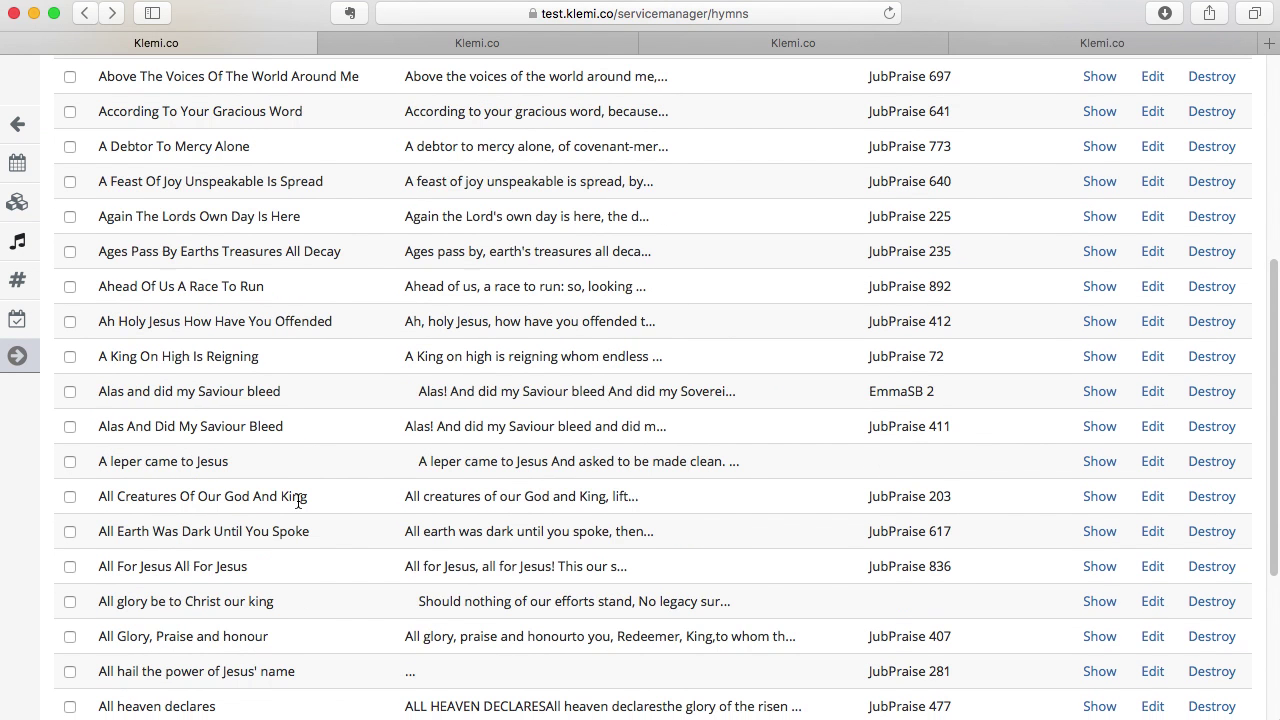
scroll(298, 501, "down", 1)
scroll(298, 501, "down", 2)
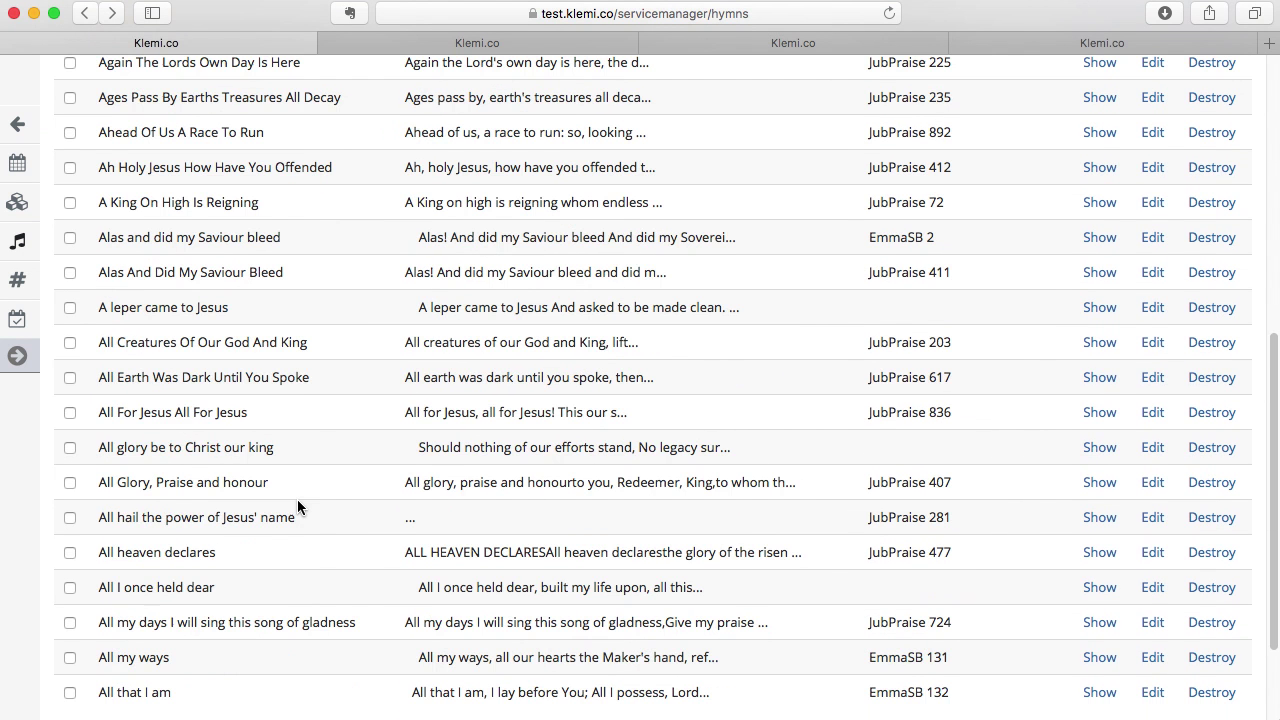
scroll(297, 507, "down", 2)
scroll(305, 499, "up", 1)
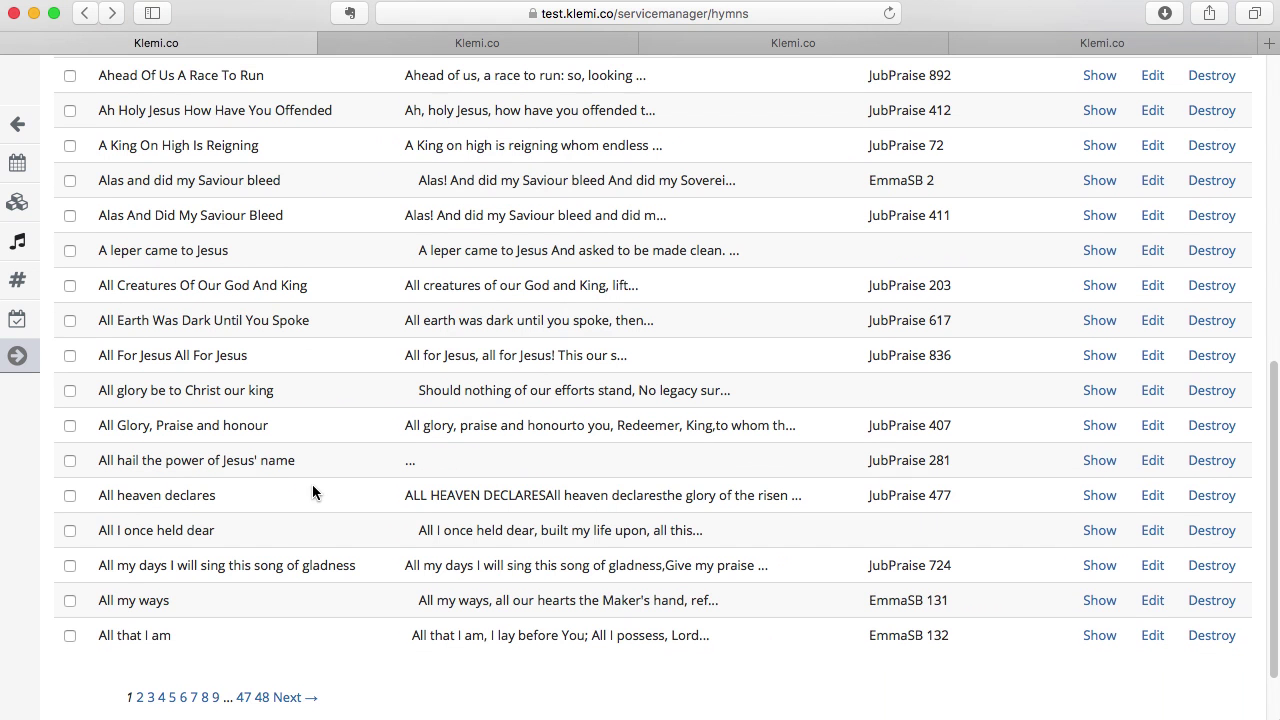
left_click(1155, 391)
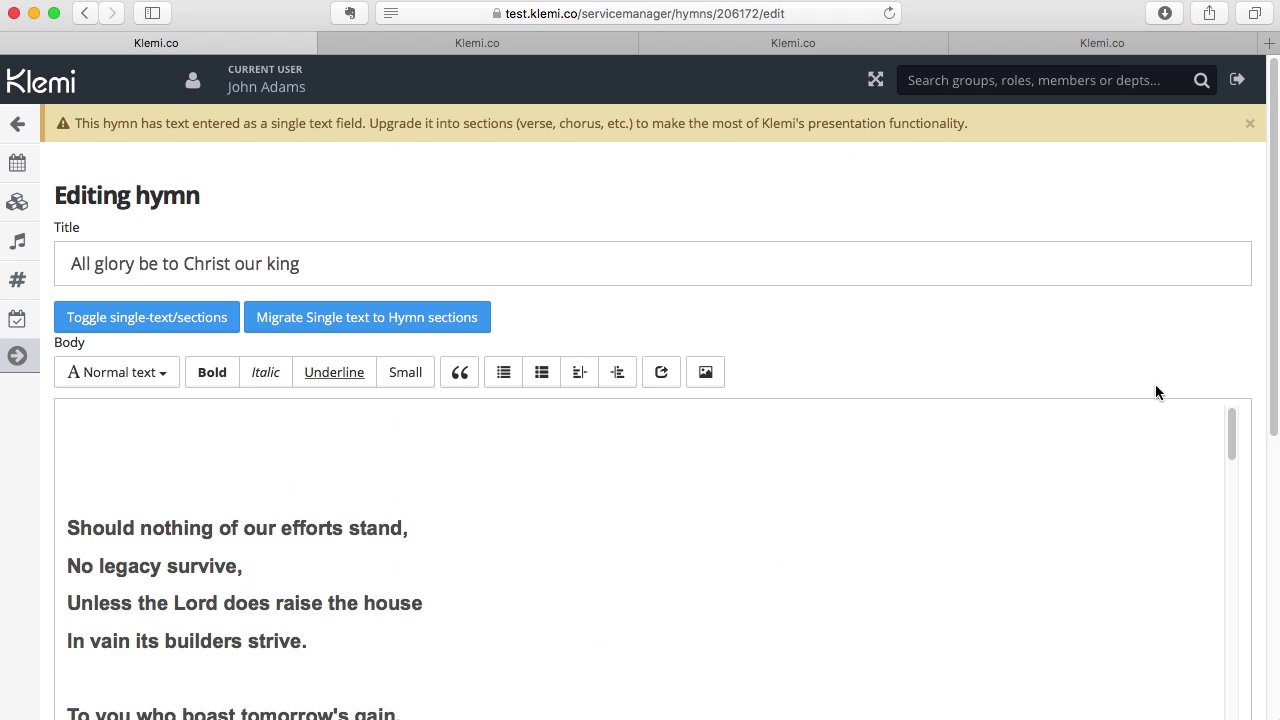
Examine the hymn's single-text body to work out which block of lyrics is the chorus.
scroll(1155, 392, "down", 3)
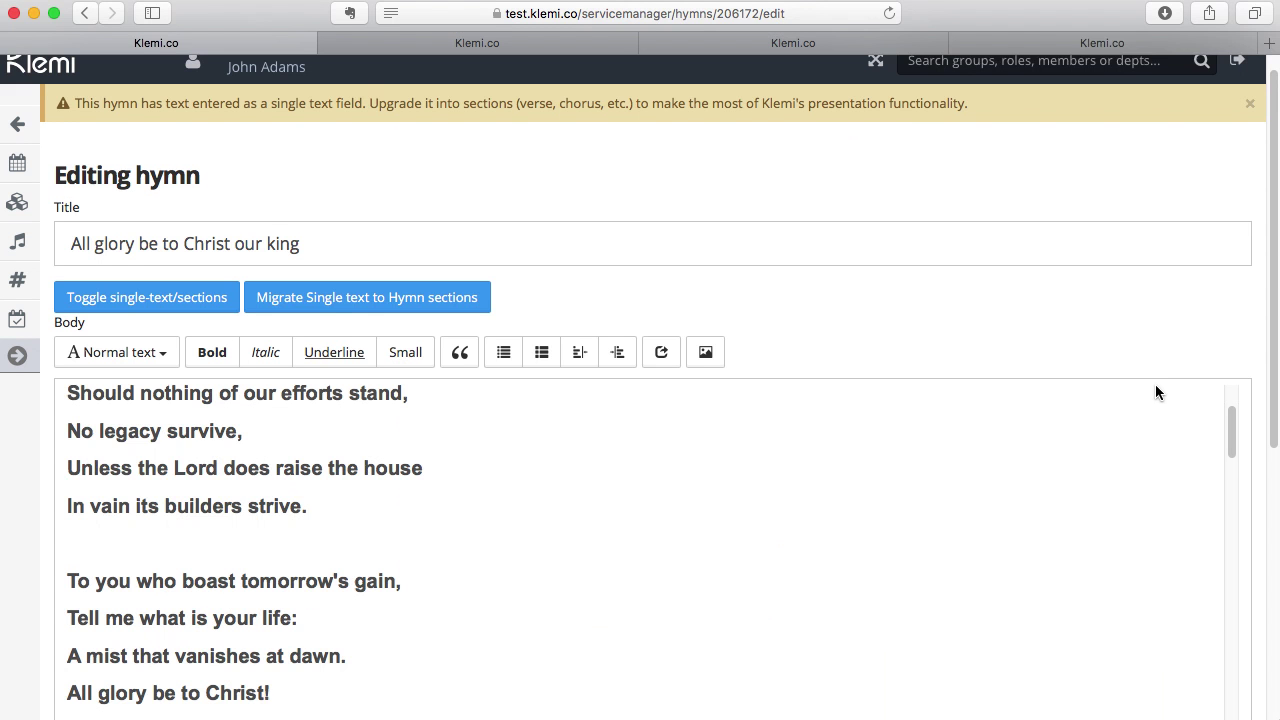
scroll(1156, 392, "up", 1)
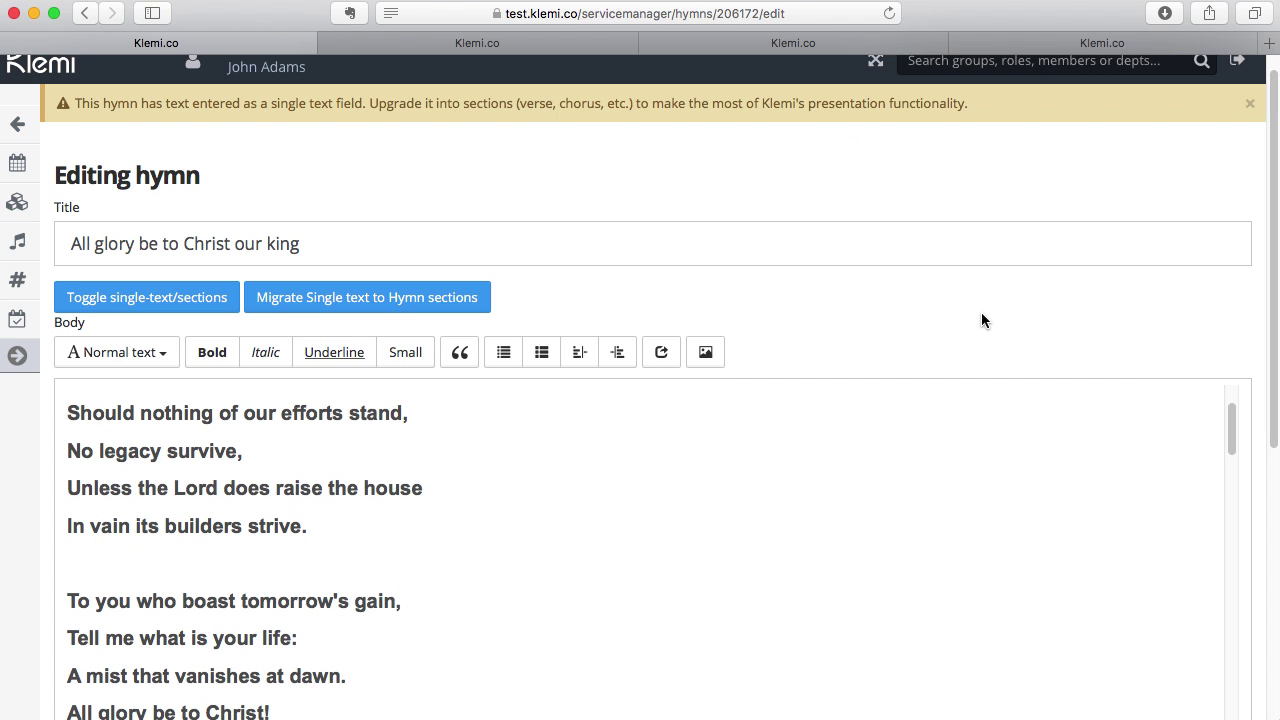
scroll(981, 320, "down", 5)
scroll(674, 497, "up", 5)
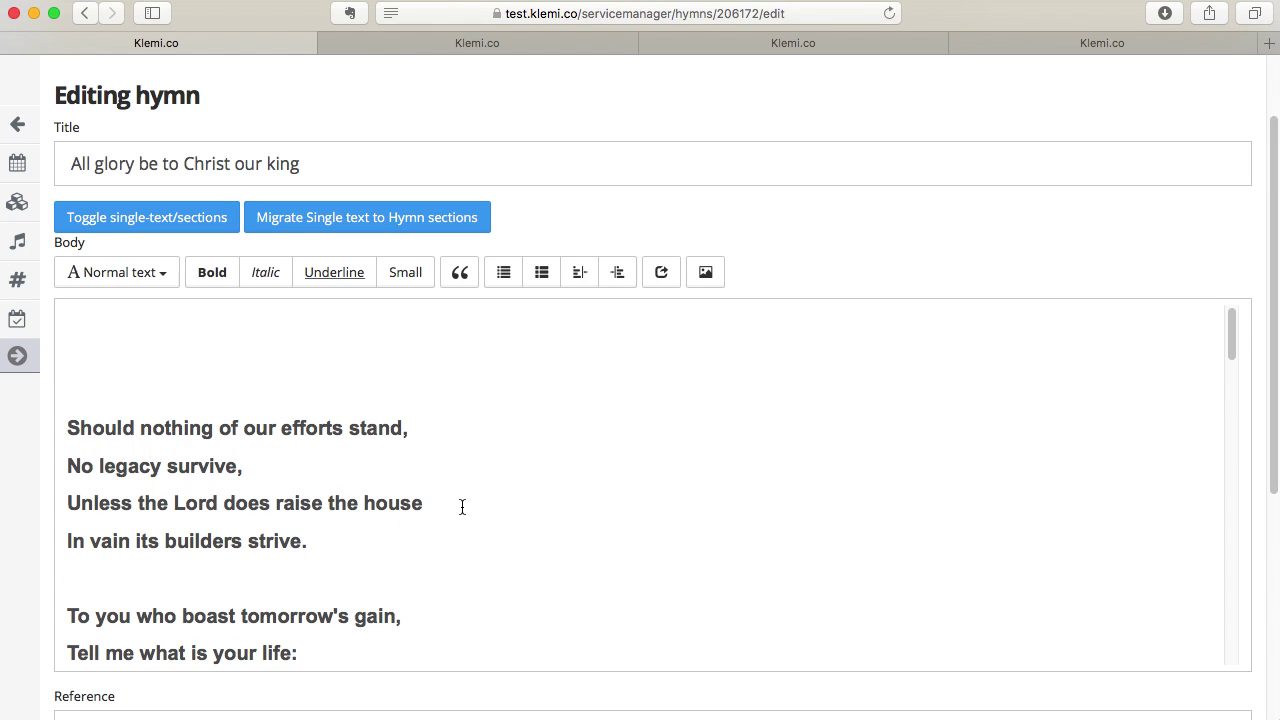
scroll(462, 507, "down", 1)
scroll(462, 507, "down", 2)
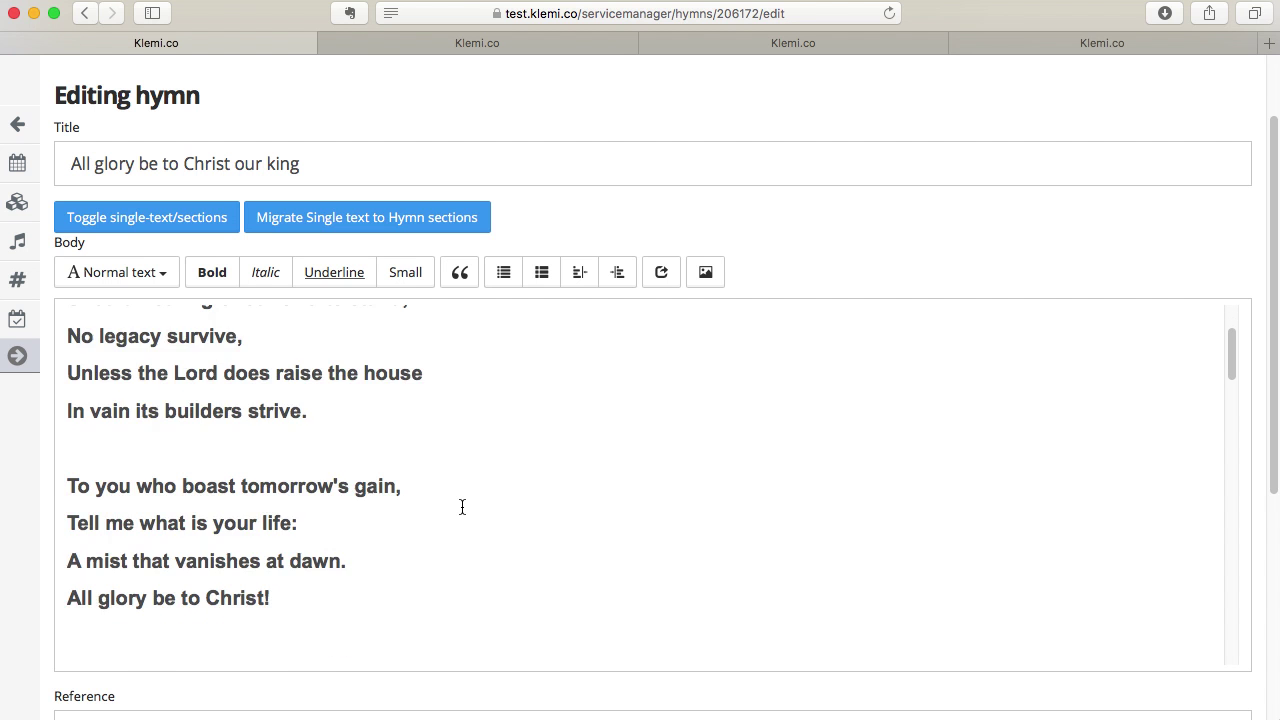
scroll(455, 480, "up", 3)
scroll(458, 470, "down", 5)
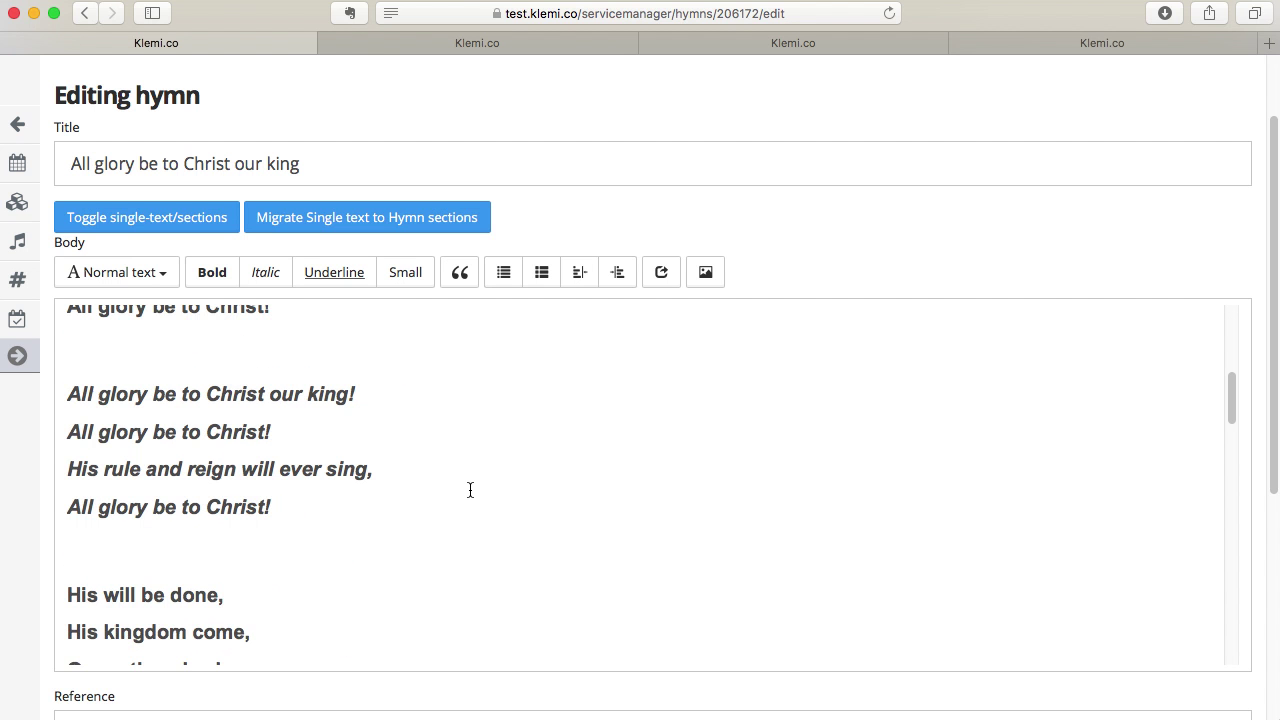
scroll(470, 490, "up", 1)
scroll(470, 490, "up", 5)
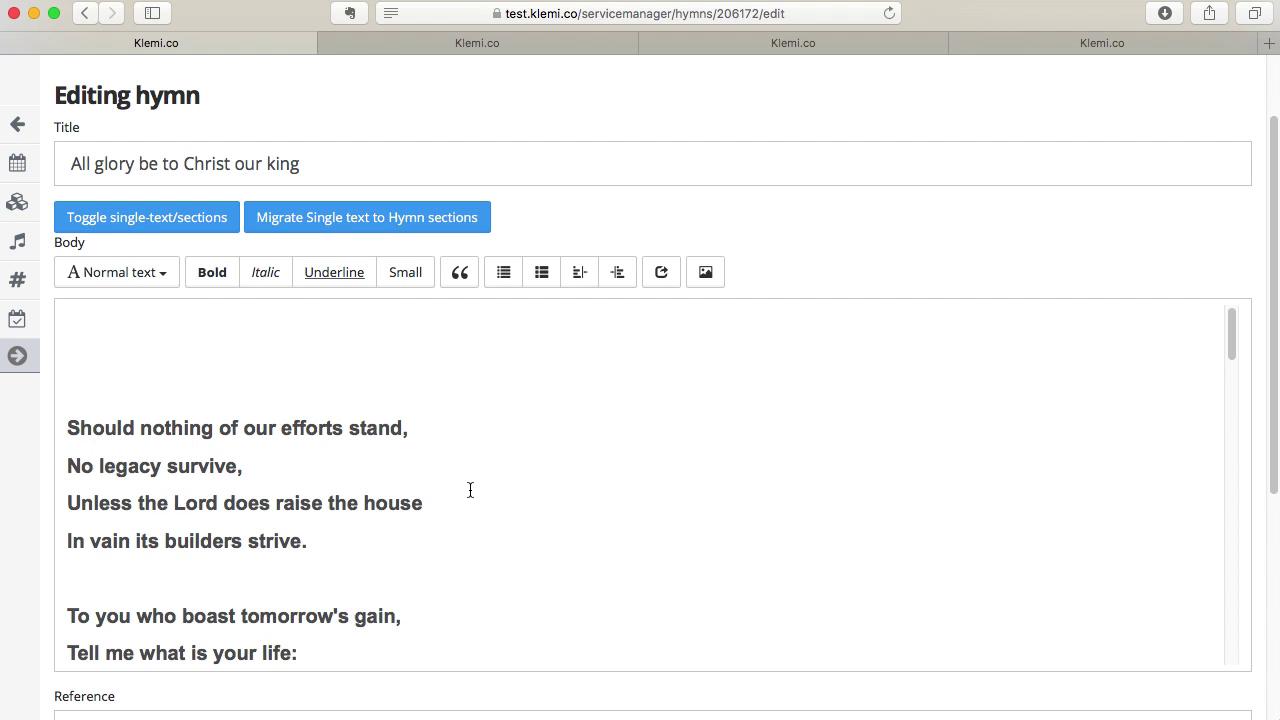
scroll(470, 490, "down", 1)
scroll(445, 472, "down", 2)
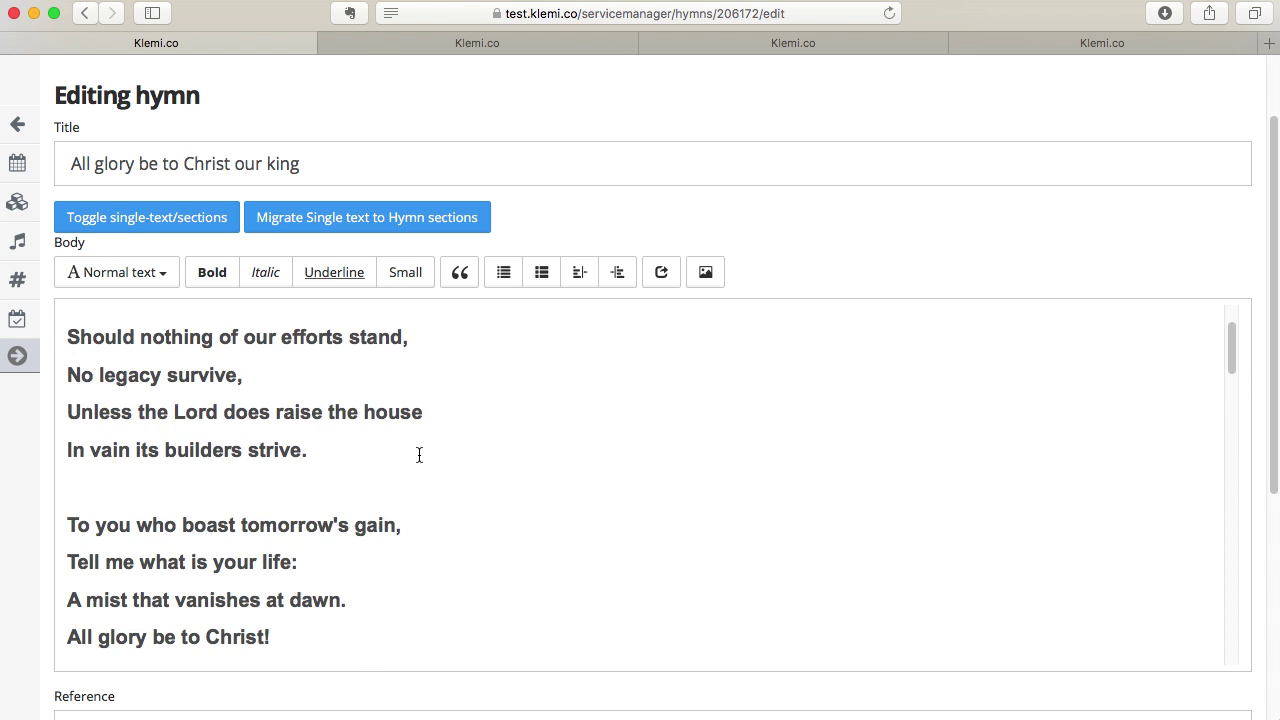
scroll(419, 455, "down", 10)
scroll(410, 552, "down", 10)
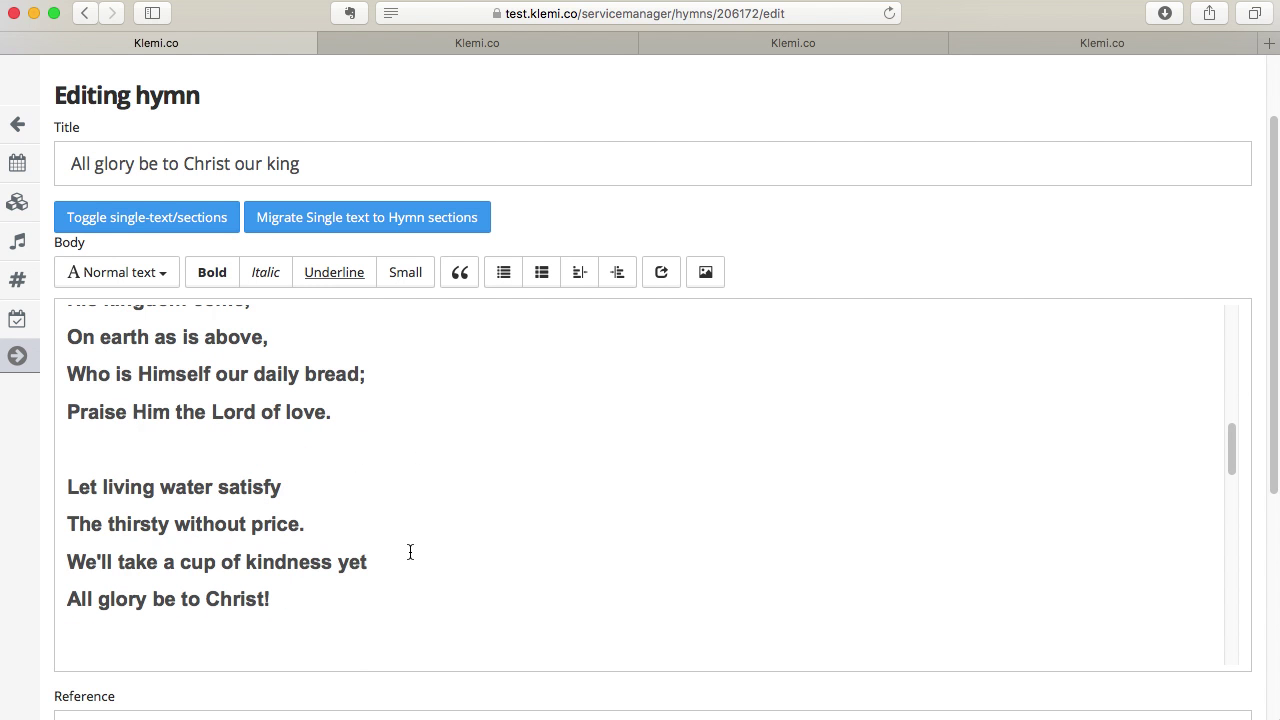
scroll(410, 552, "down", 5)
scroll(410, 552, "up", 10)
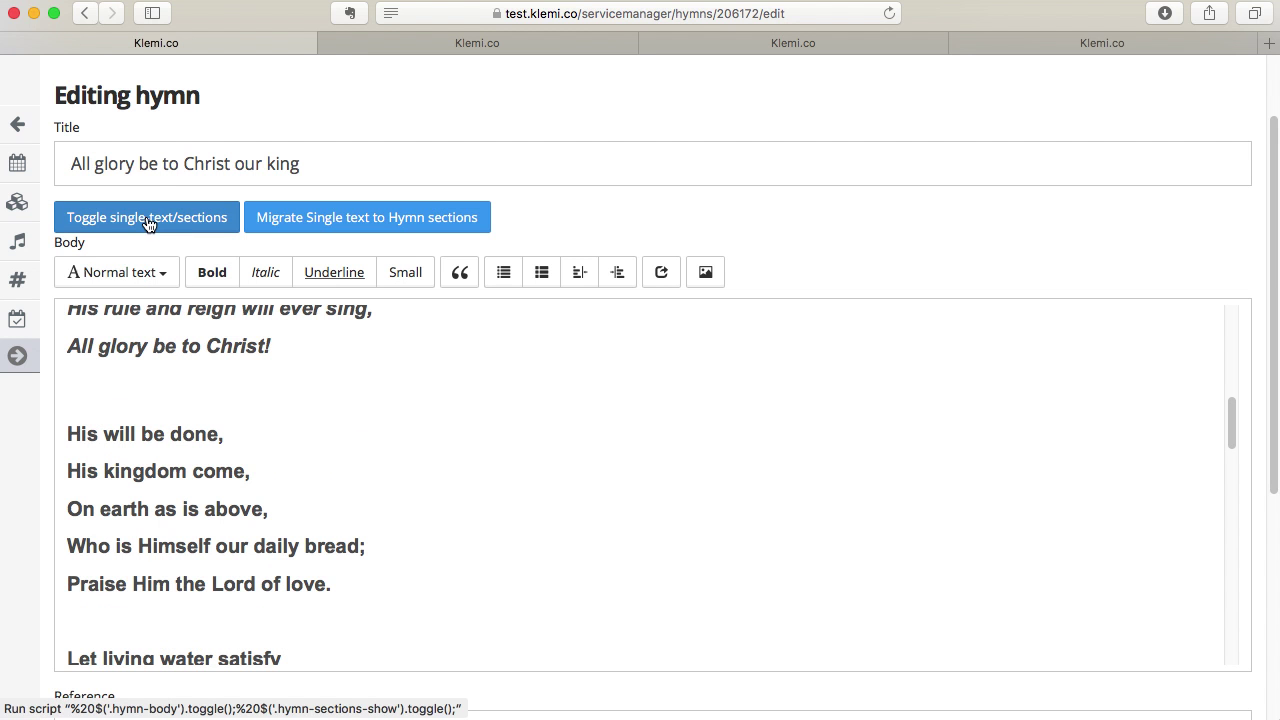
Switch to the sections view and migrate the single text to hymn sections, with section 3 as the chorus.
left_click(148, 223)
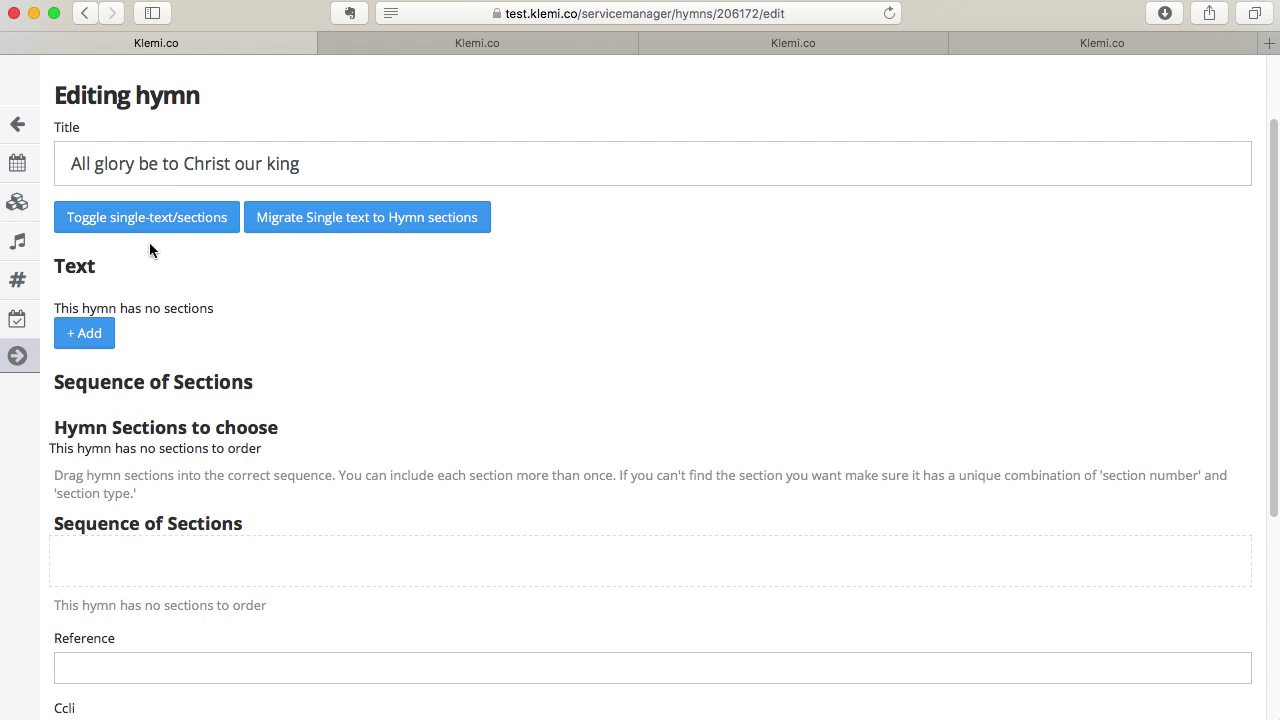
left_click(340, 222)
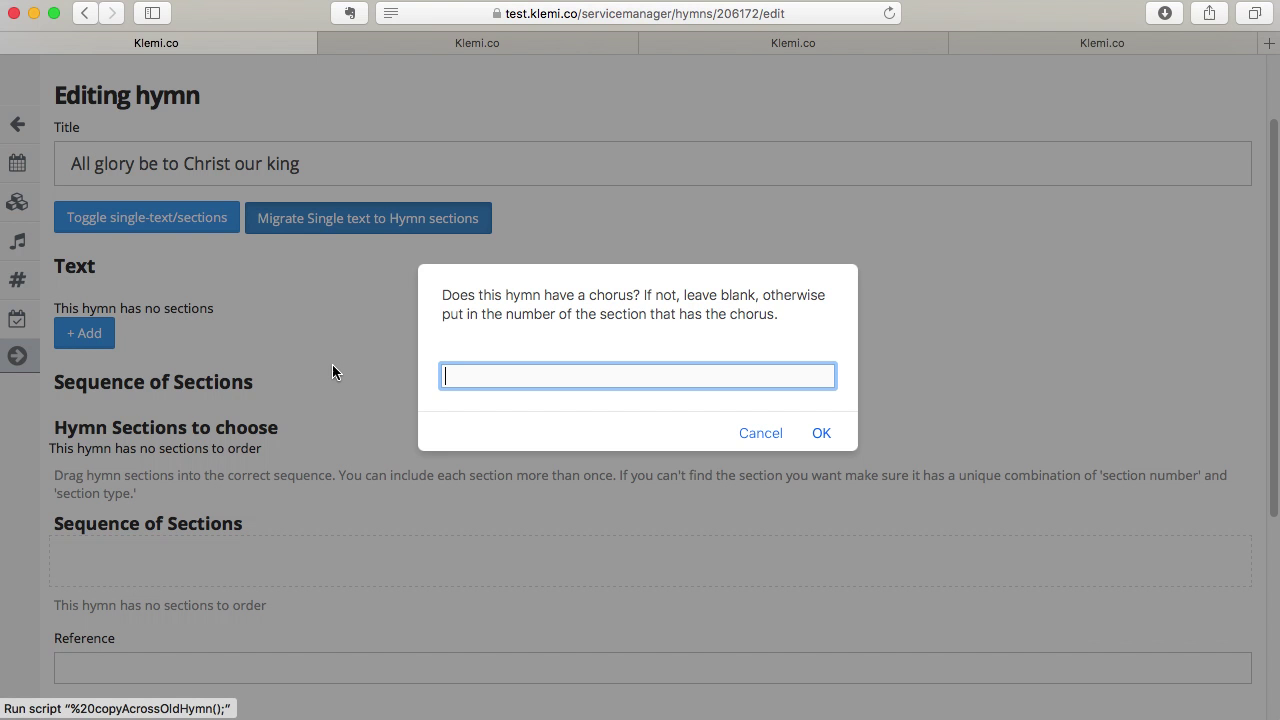
type("3")
left_click(821, 433)
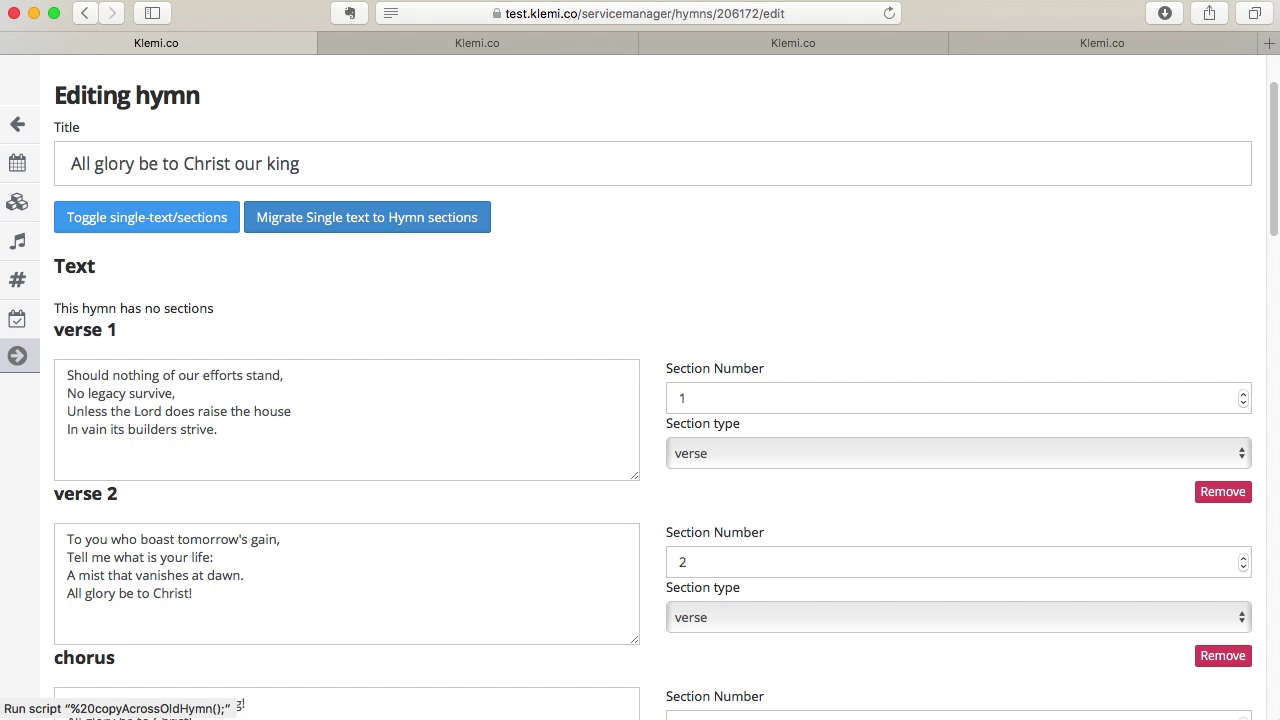
Go through the migrated sections and remove the repeated chorus that was imported as verse 5.
scroll(640, 400, "down", 1)
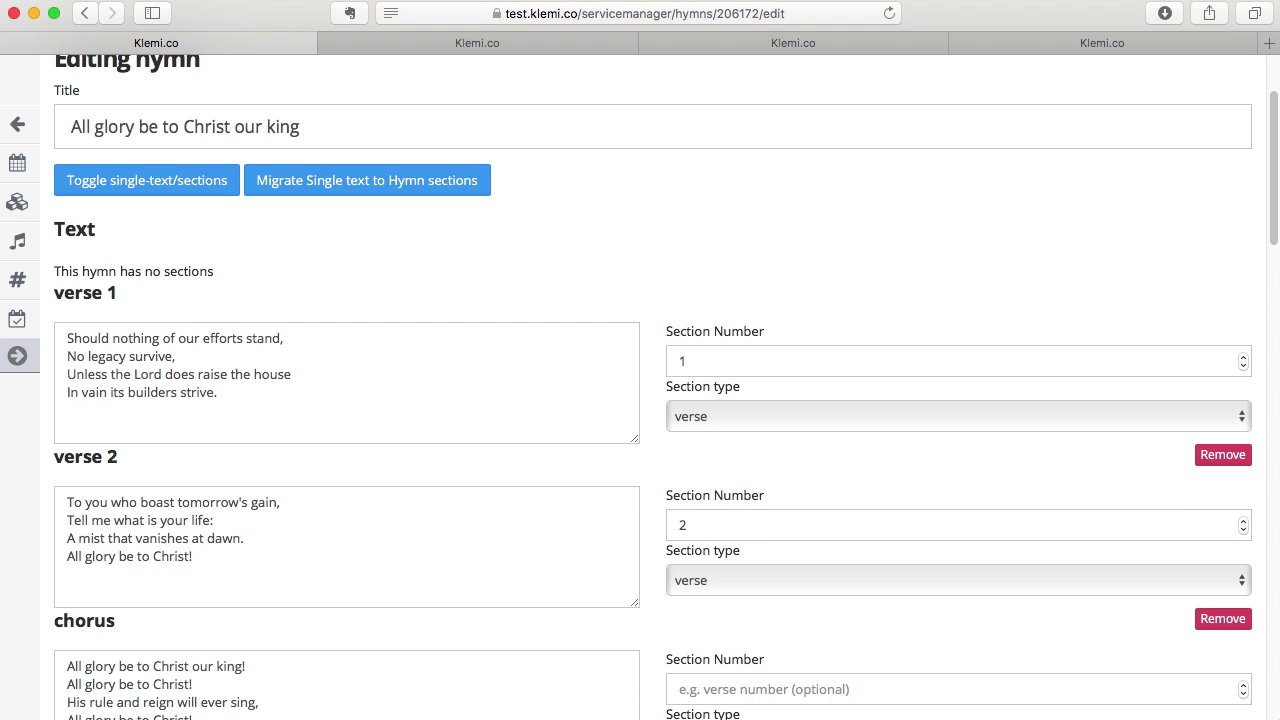
scroll(640, 400, "down", 3)
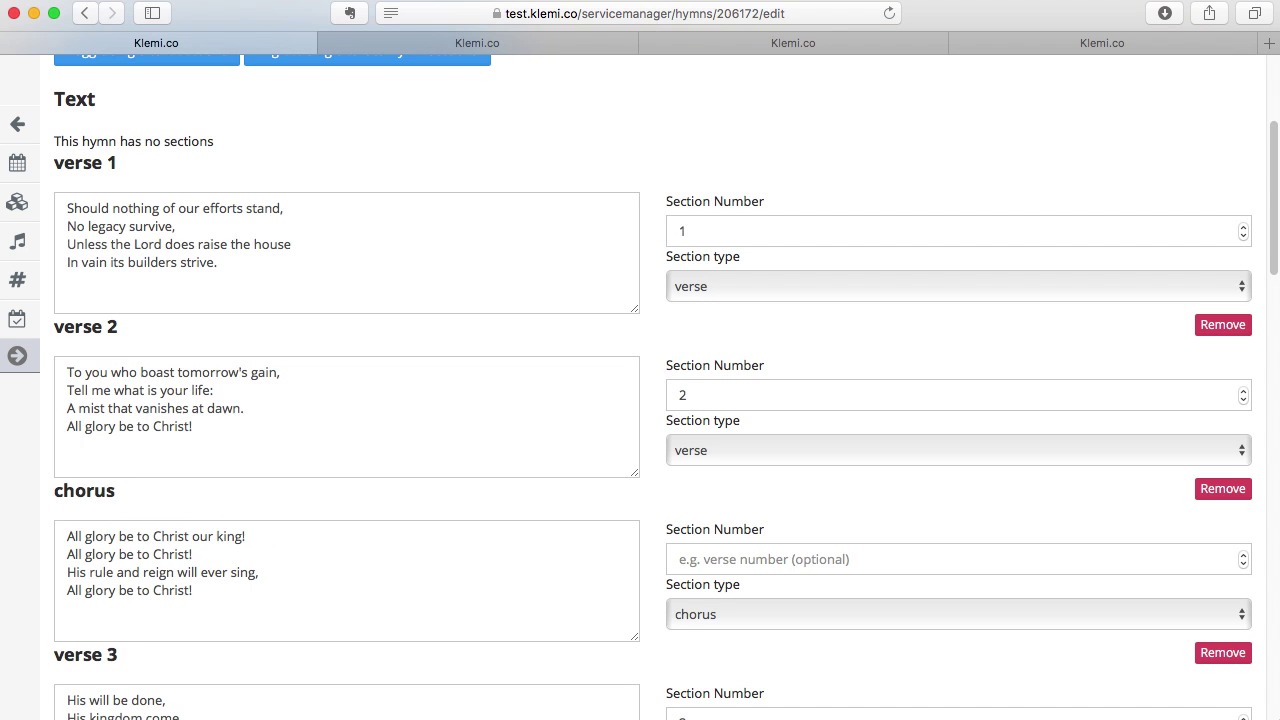
scroll(640, 400, "down", 4)
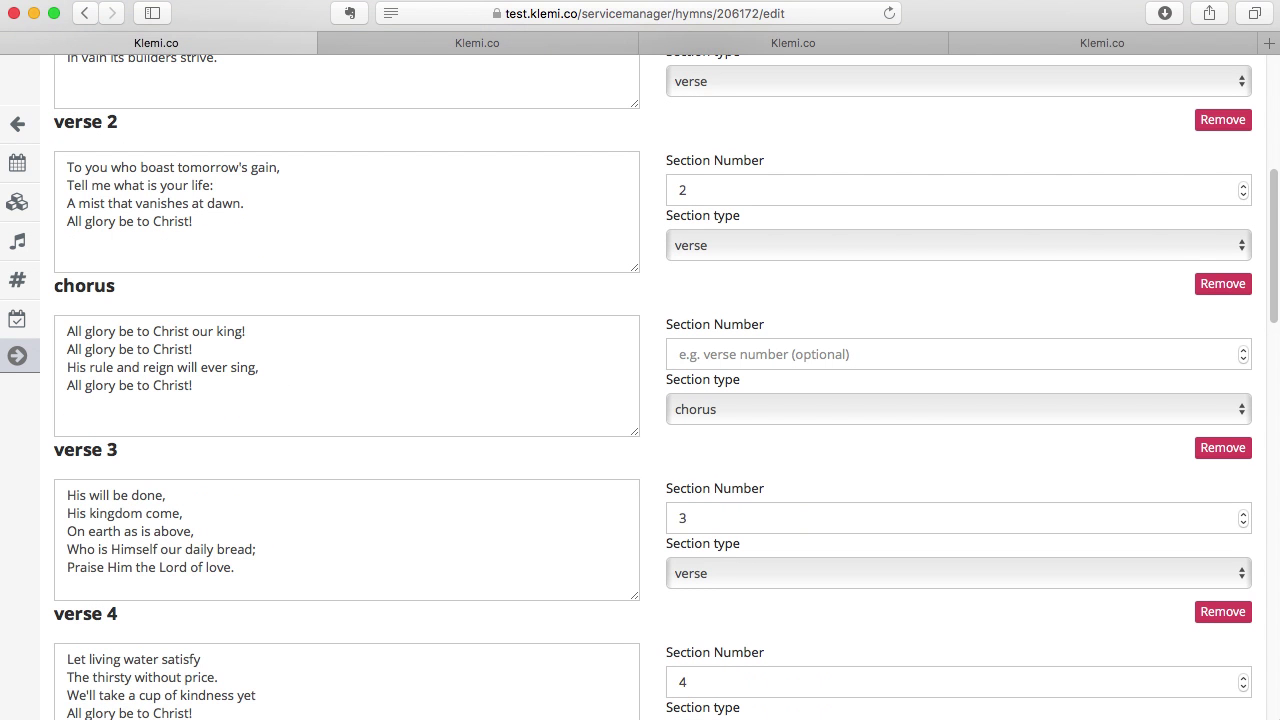
scroll(640, 400, "down", 1)
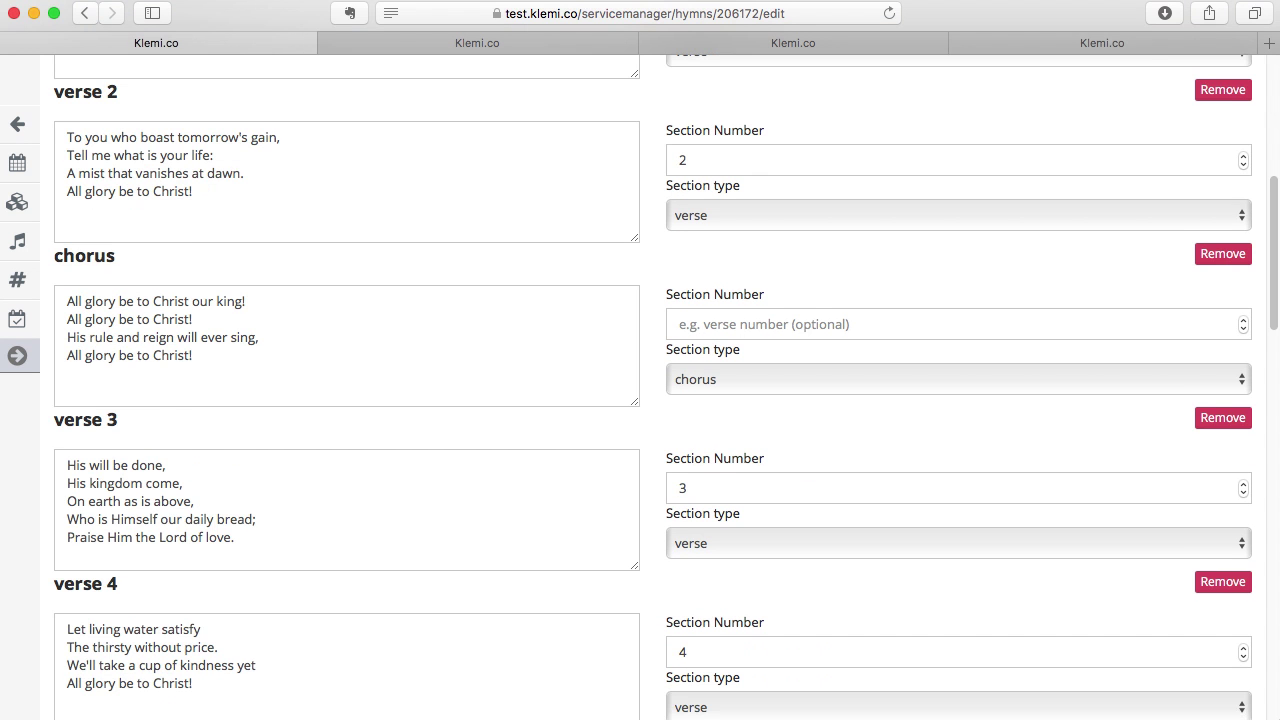
scroll(640, 400, "down", 1)
scroll(640, 400, "down", 1)
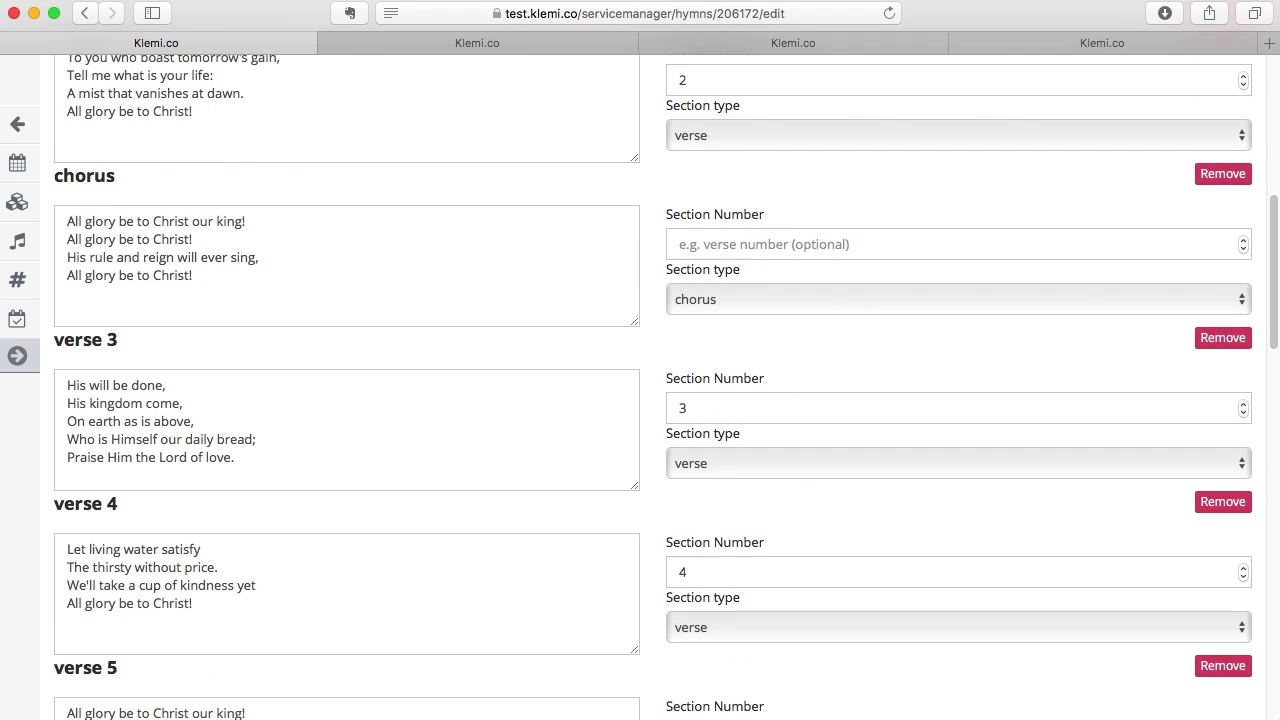
scroll(640, 400, "down", 2)
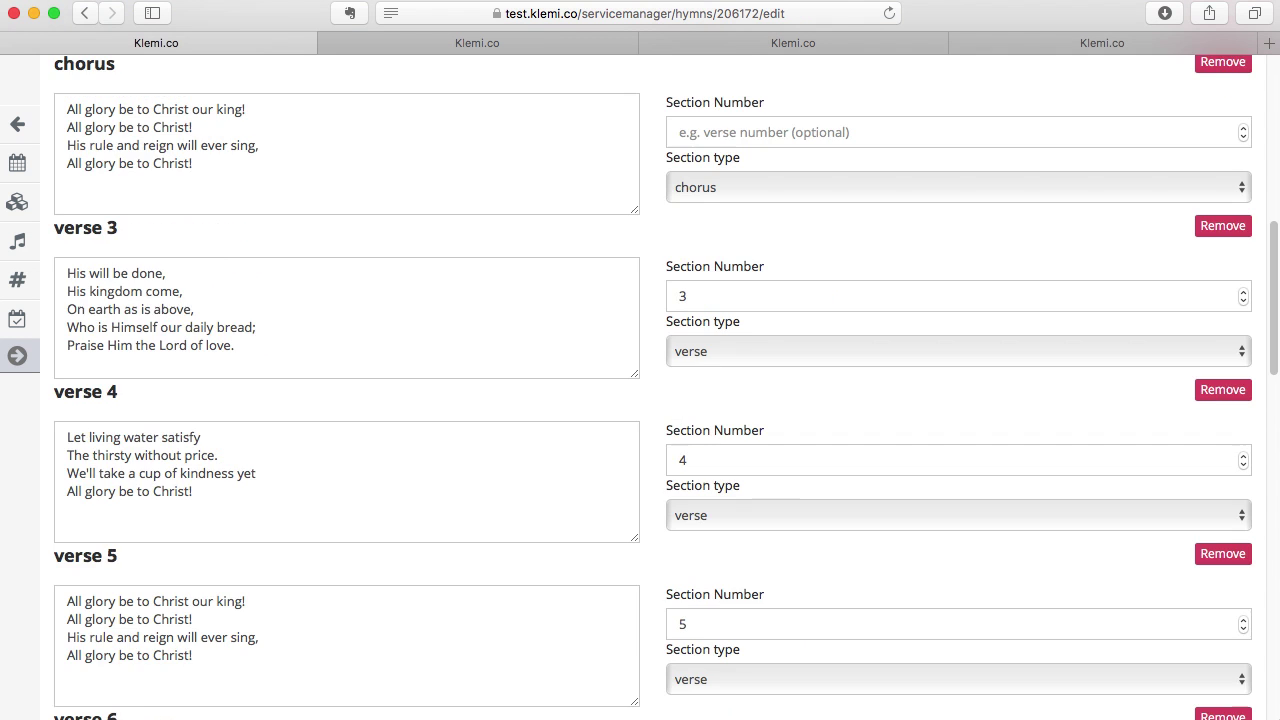
scroll(640, 400, "down", 2)
scroll(640, 400, "down", 1)
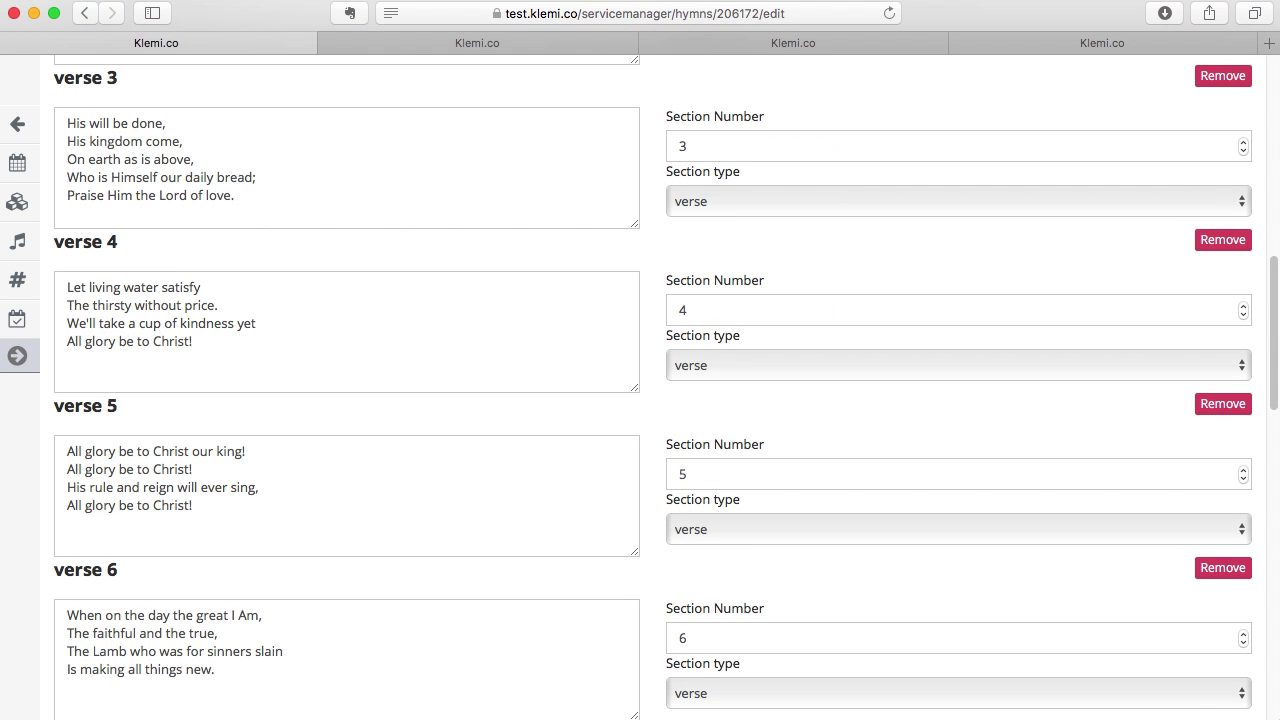
left_click(1226, 568)
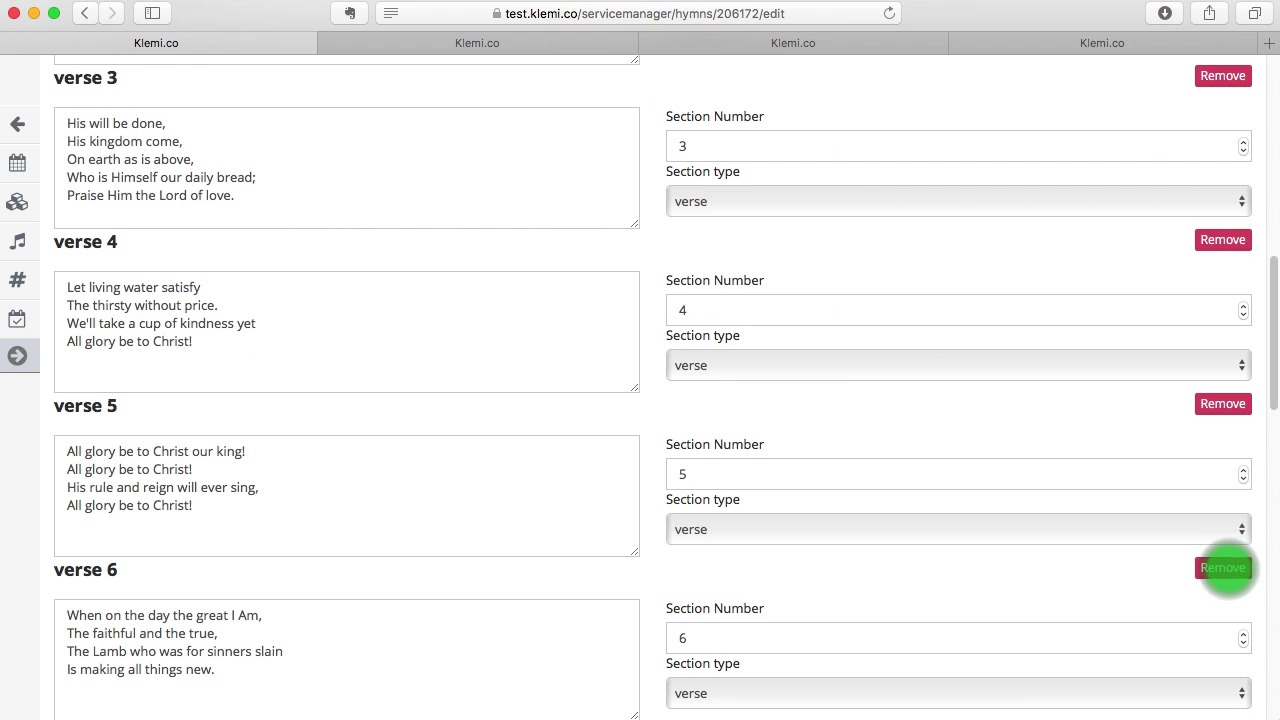
left_click(818, 388)
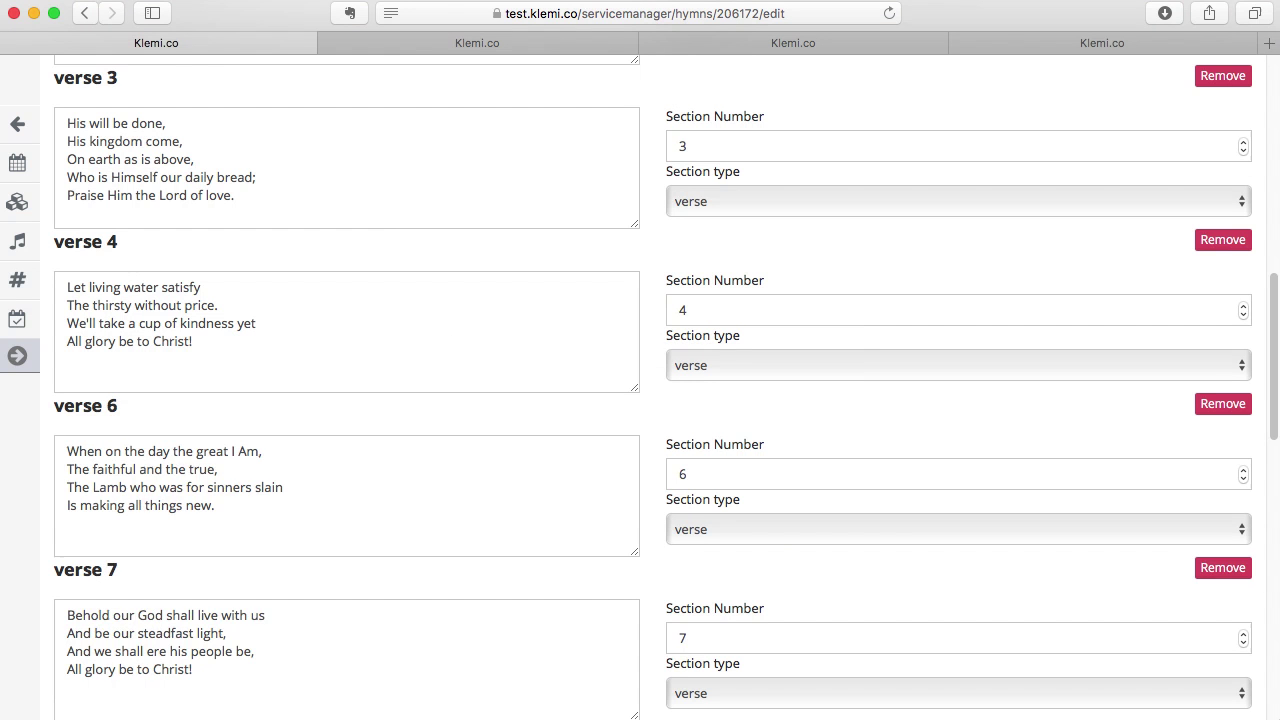
Remove the second repeated chorus, imported as verse 8, and confirm the deletion of that section.
scroll(666, 387, "down", 1)
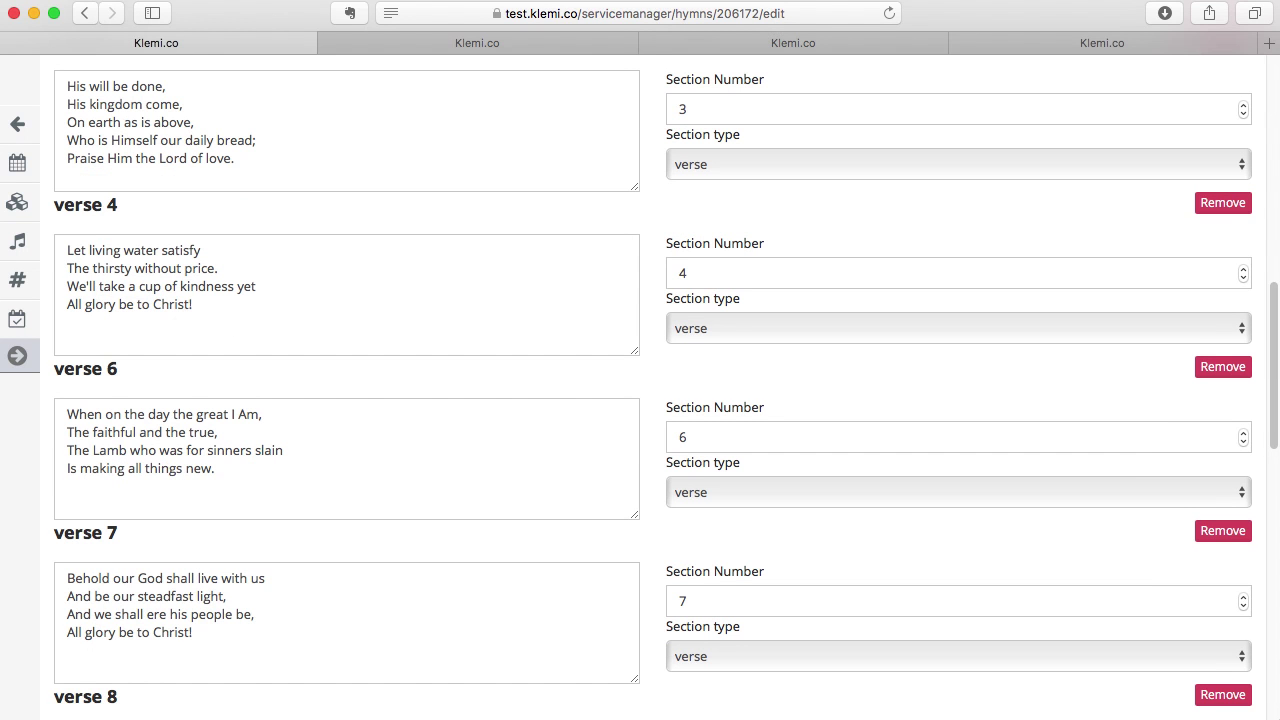
scroll(660, 387, "down", 1)
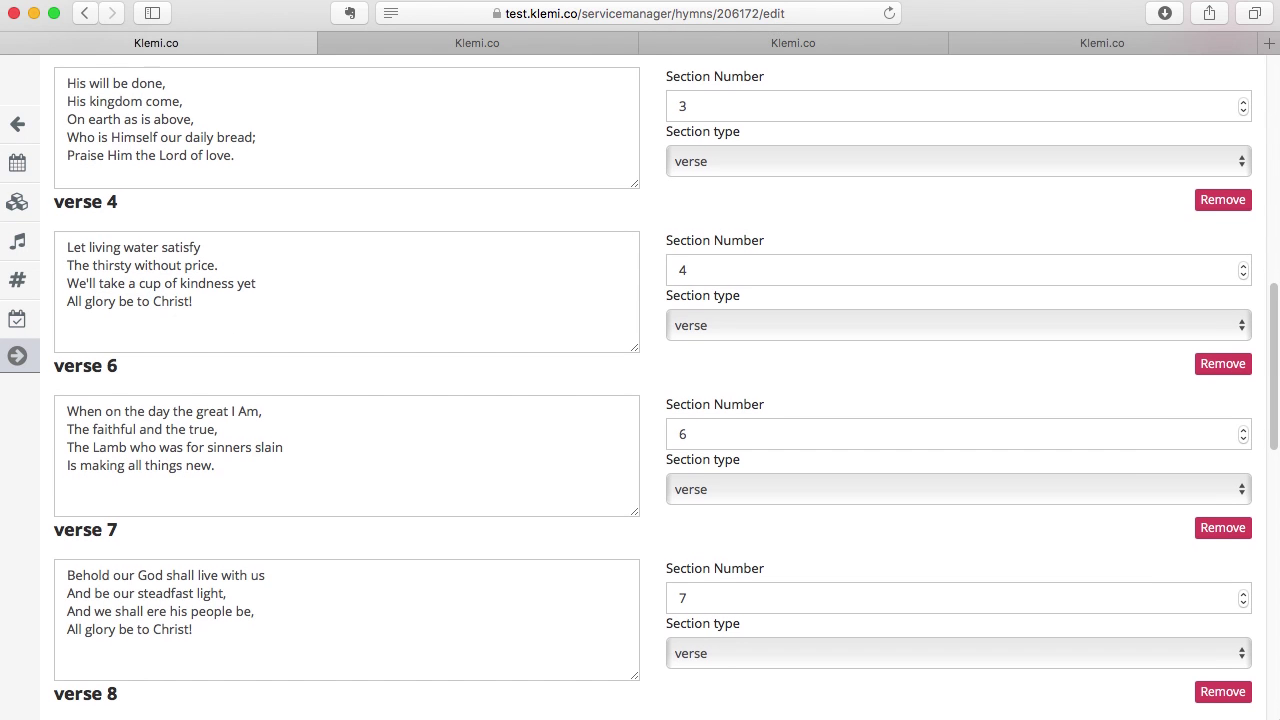
scroll(660, 387, "down", 1)
scroll(660, 387, "down", 1)
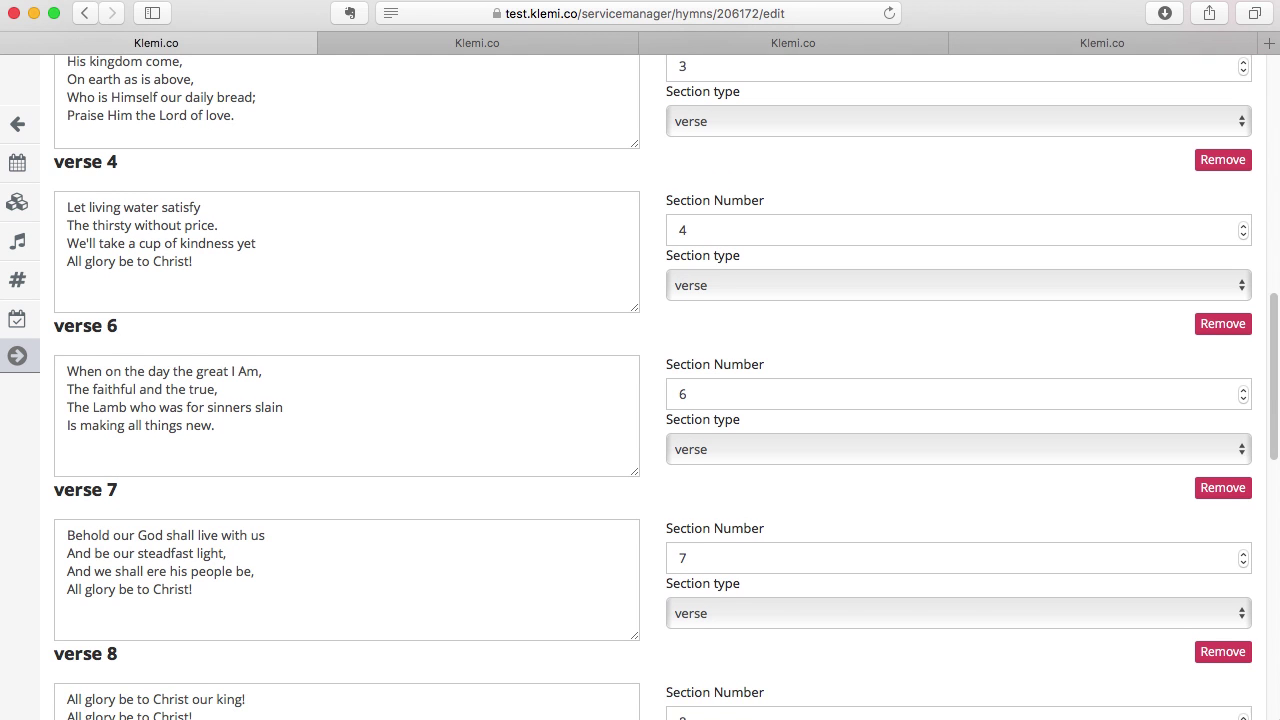
scroll(660, 387, "down", 1)
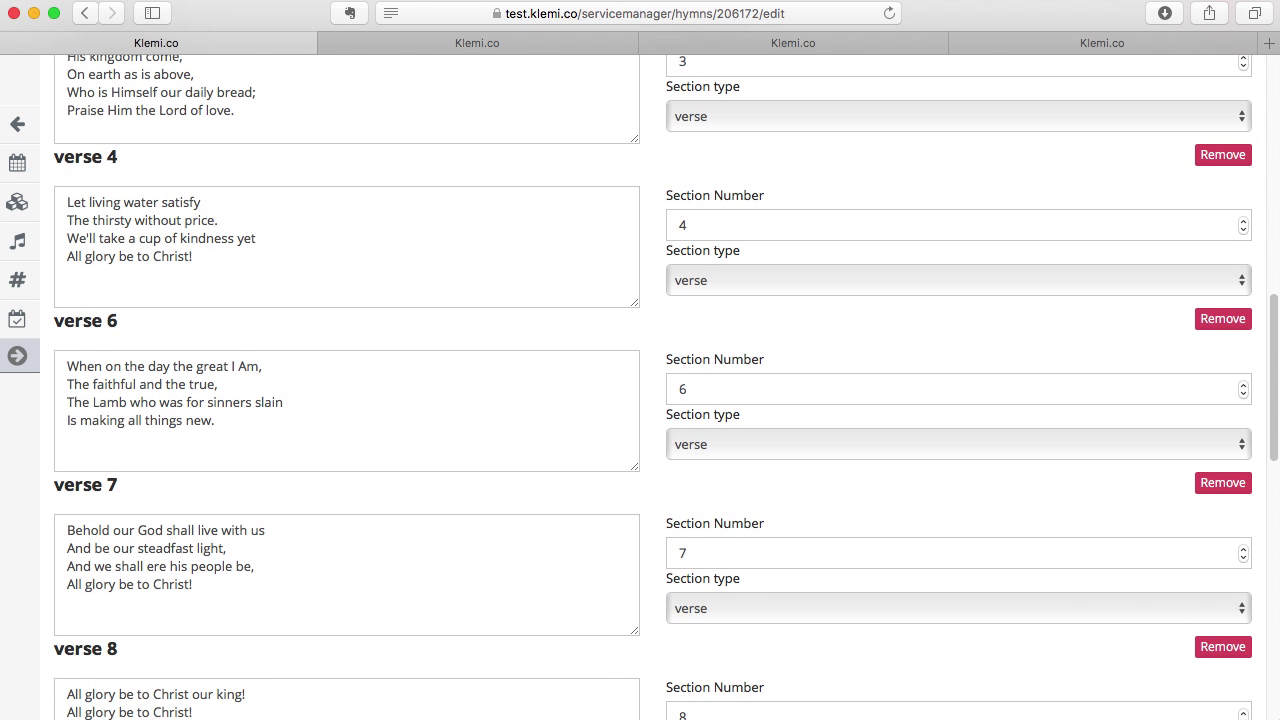
scroll(660, 387, "down", 3)
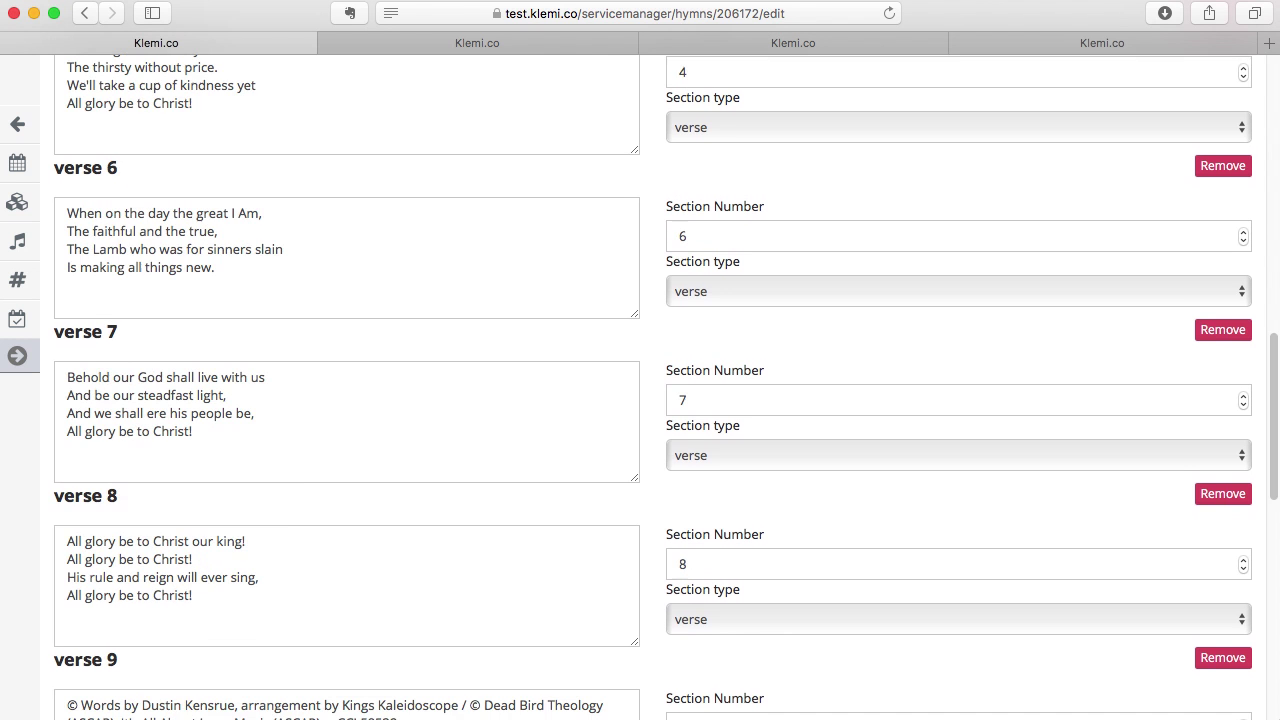
scroll(660, 387, "down", 1)
scroll(660, 387, "down", 2)
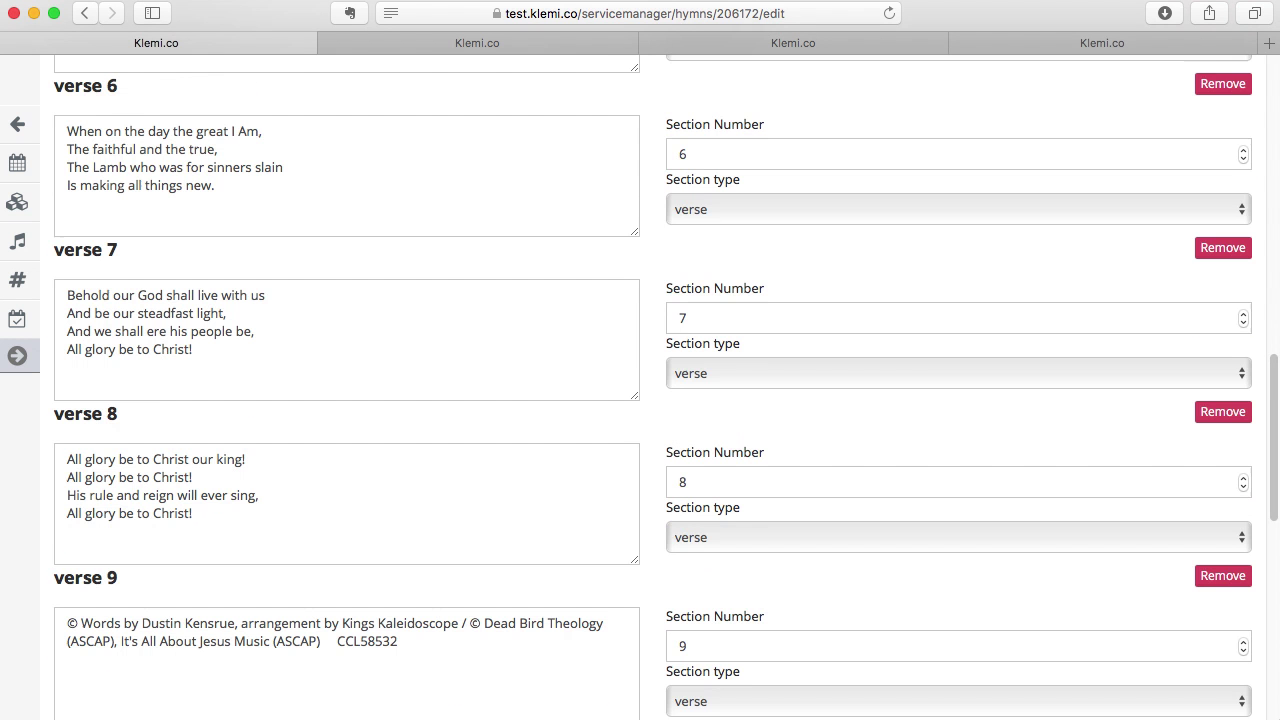
left_click(979, 543)
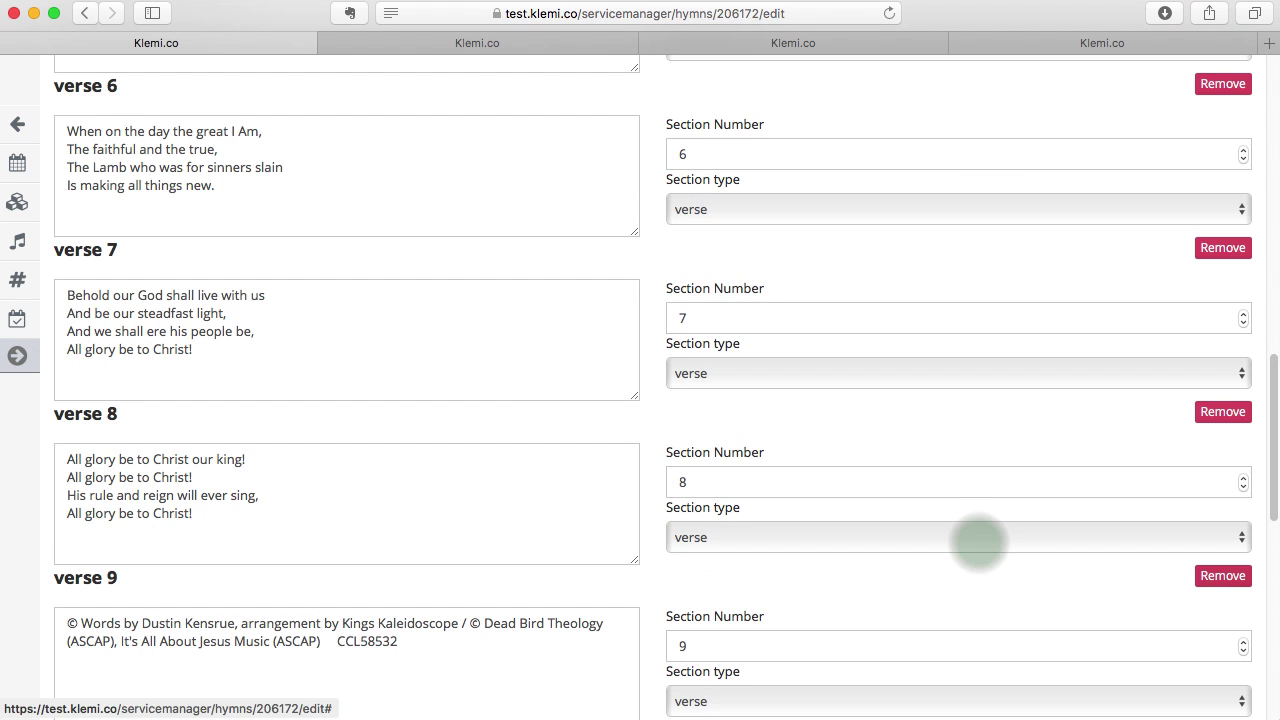
left_click(1223, 576)
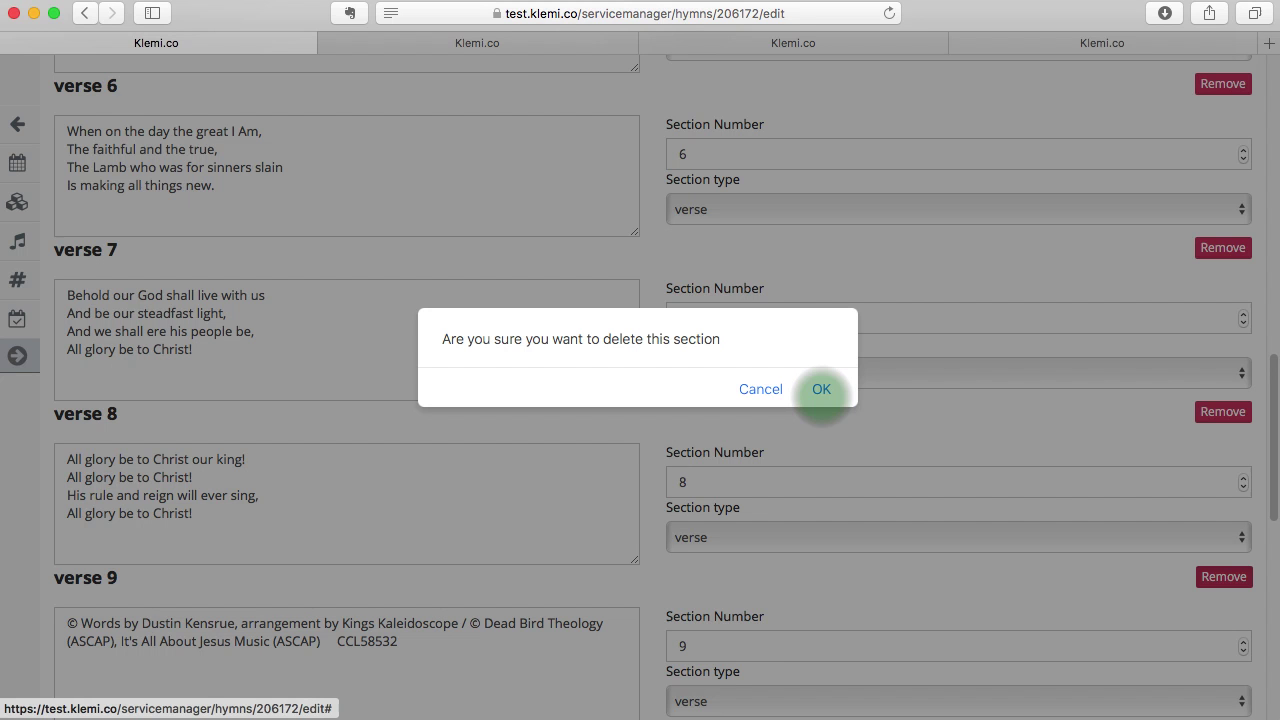
left_click(821, 389)
Move the copyright text out of the verse 9 section and into the hymn's Notes field.
left_click(453, 461)
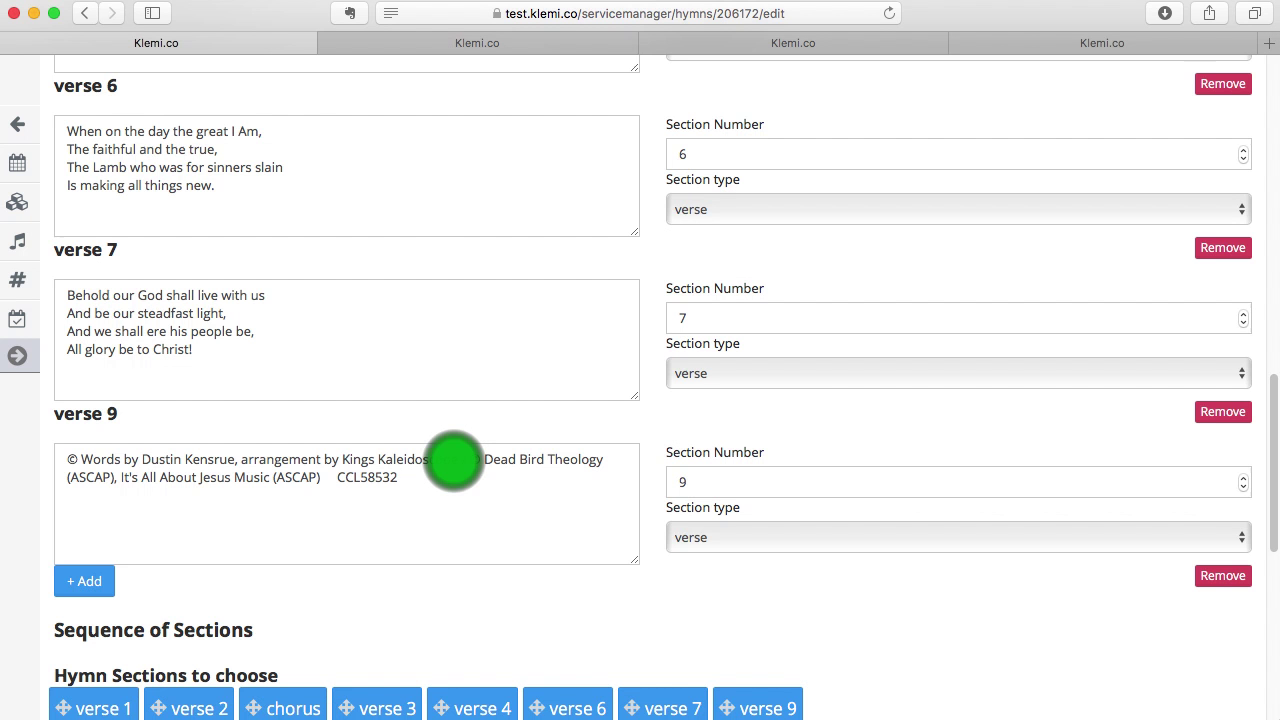
key("super+a")
key("super+x")
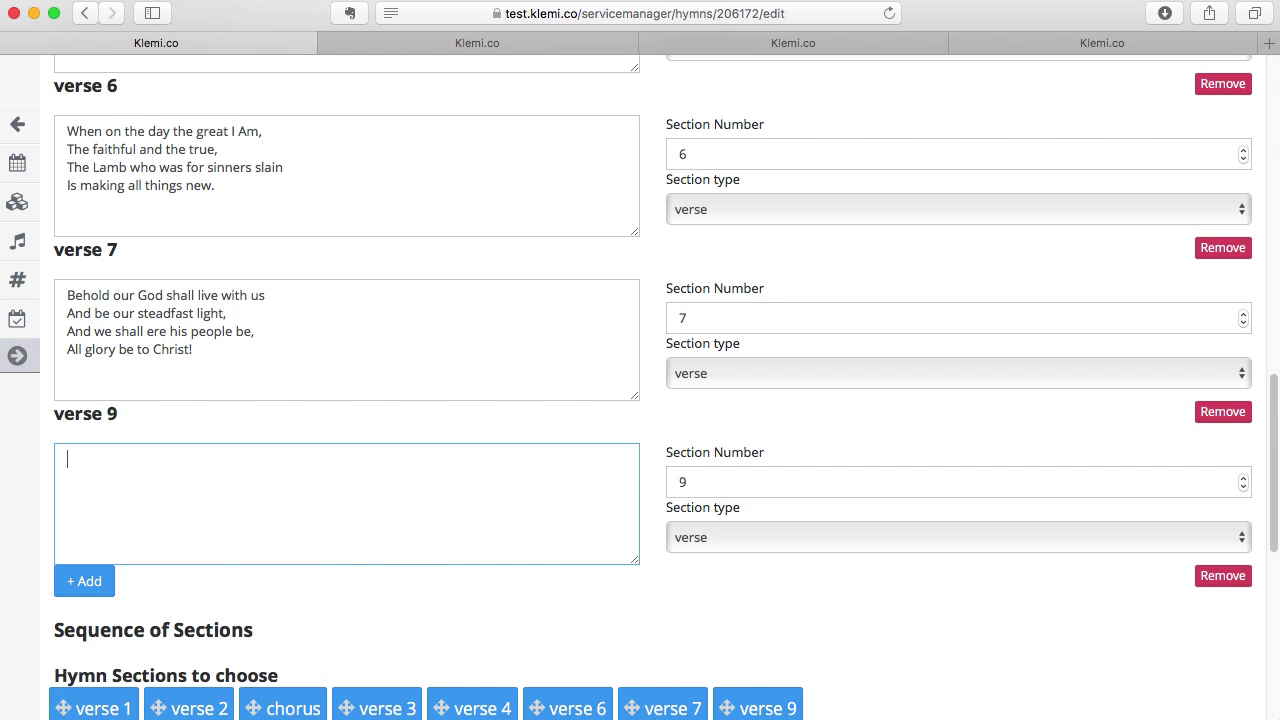
scroll(358, 534, "down", 3)
scroll(361, 533, "down", 3)
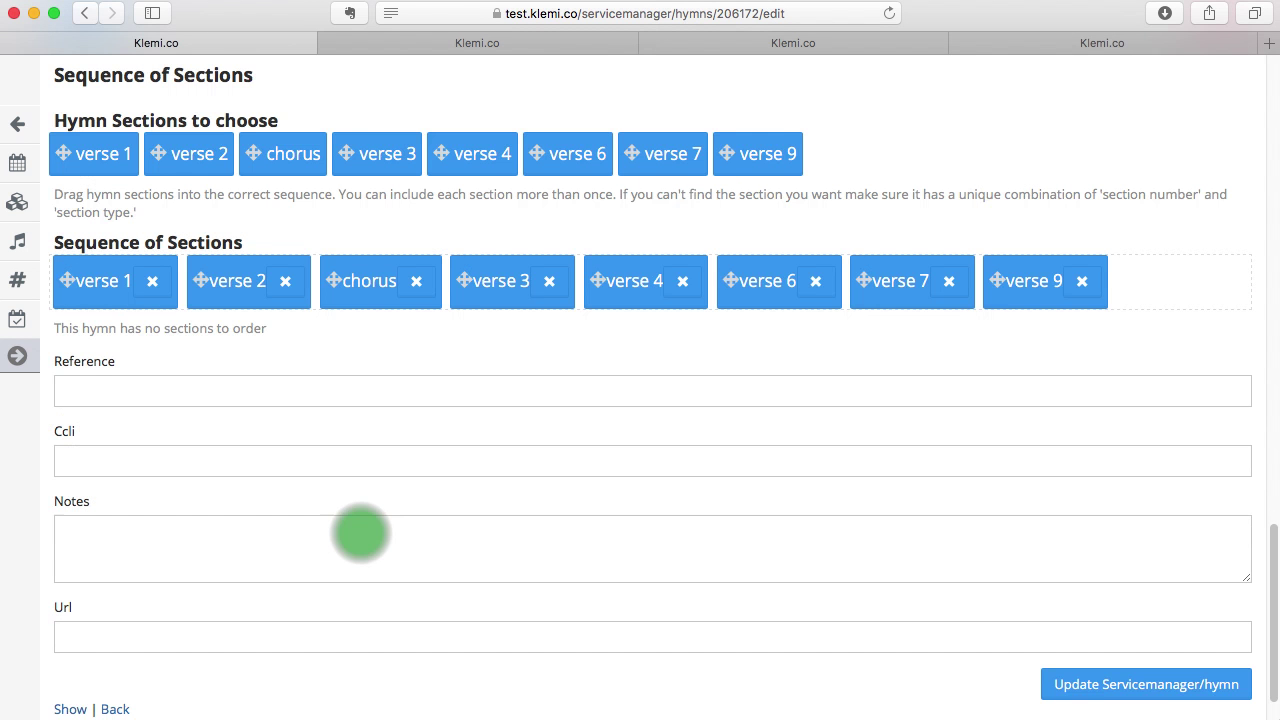
left_click(361, 533)
Remove the emptied verse 9 section from the hymn and confirm its deletion.
scroll(361, 533, "up", 3)
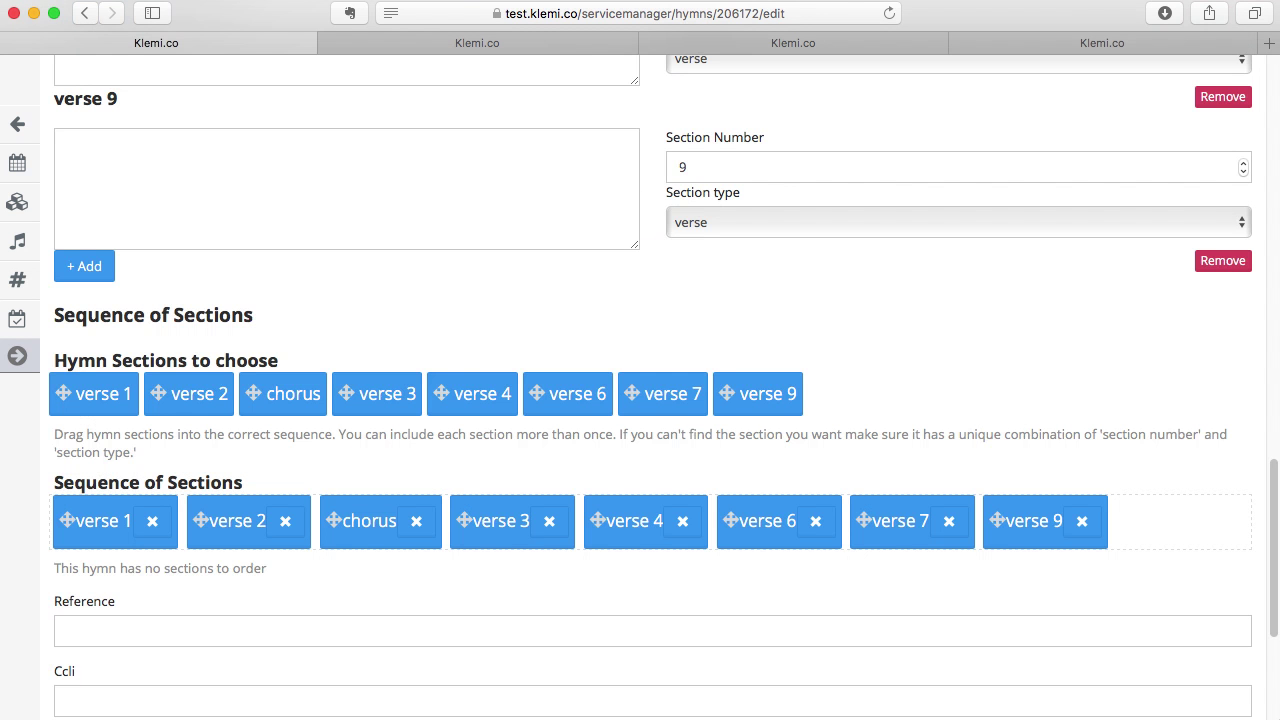
scroll(1215, 543, "up", 3)
left_click(1215, 543)
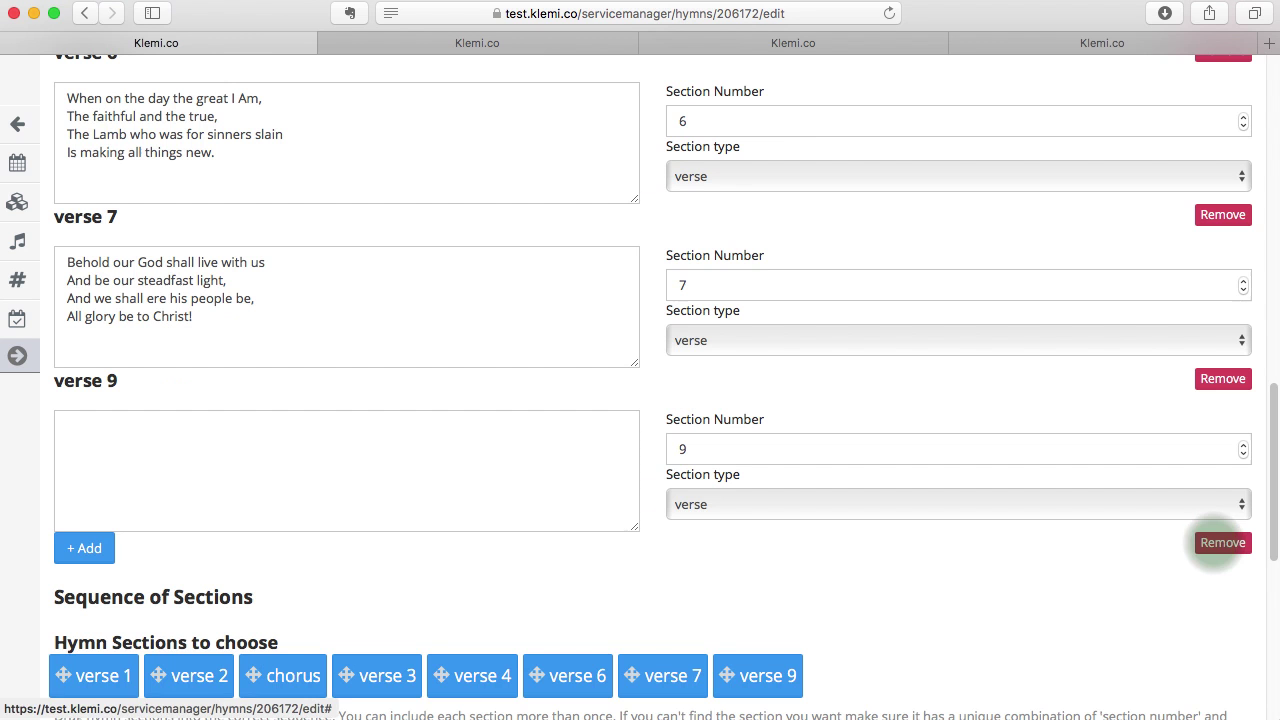
left_click(1215, 543)
key("Return")
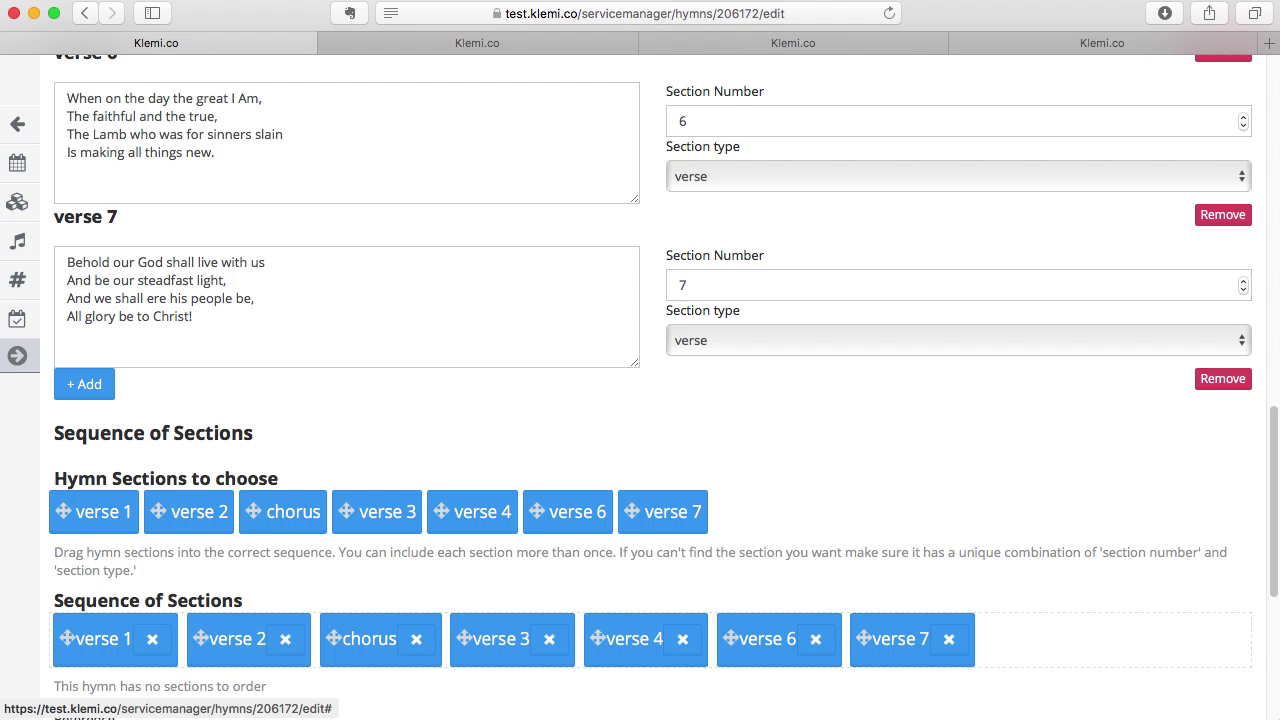
Examine the remaining verse and chorus sections to check their lyrics, order and section numbers.
scroll(640, 400, "up", 5)
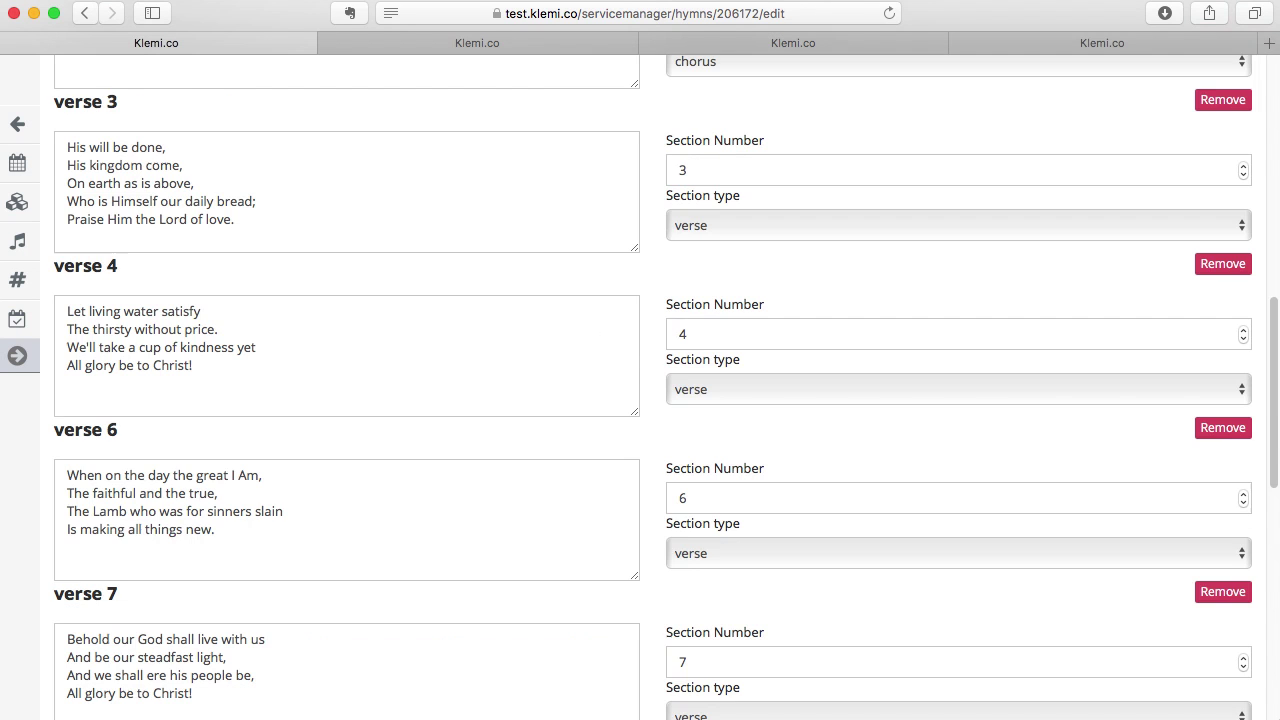
scroll(640, 400, "up", 8)
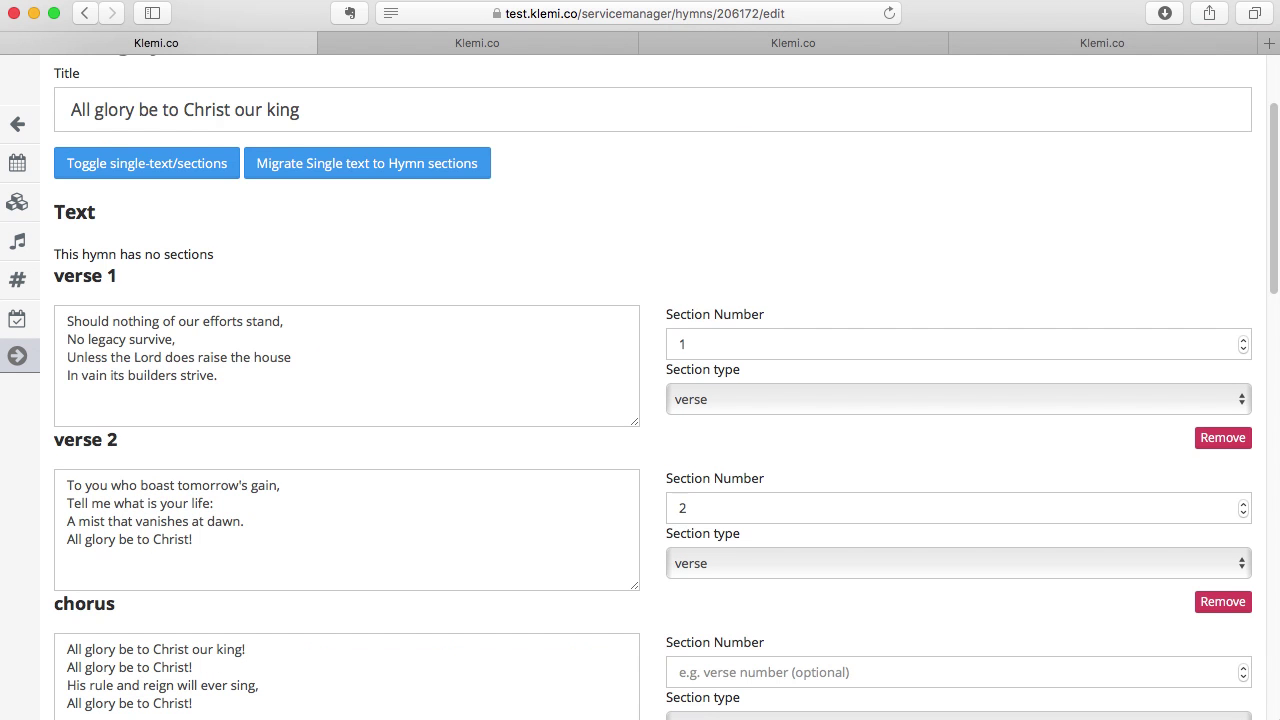
scroll(640, 400, "down", 2)
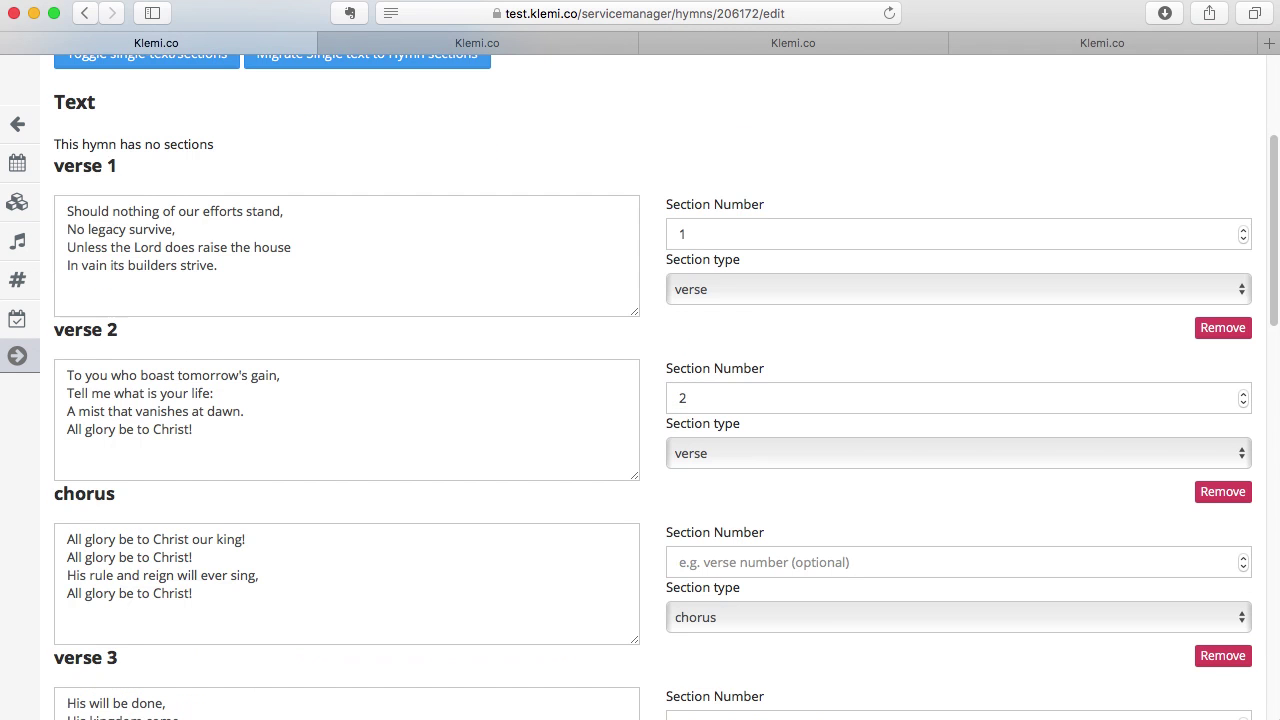
scroll(640, 400, "down", 4)
scroll(640, 400, "down", 7)
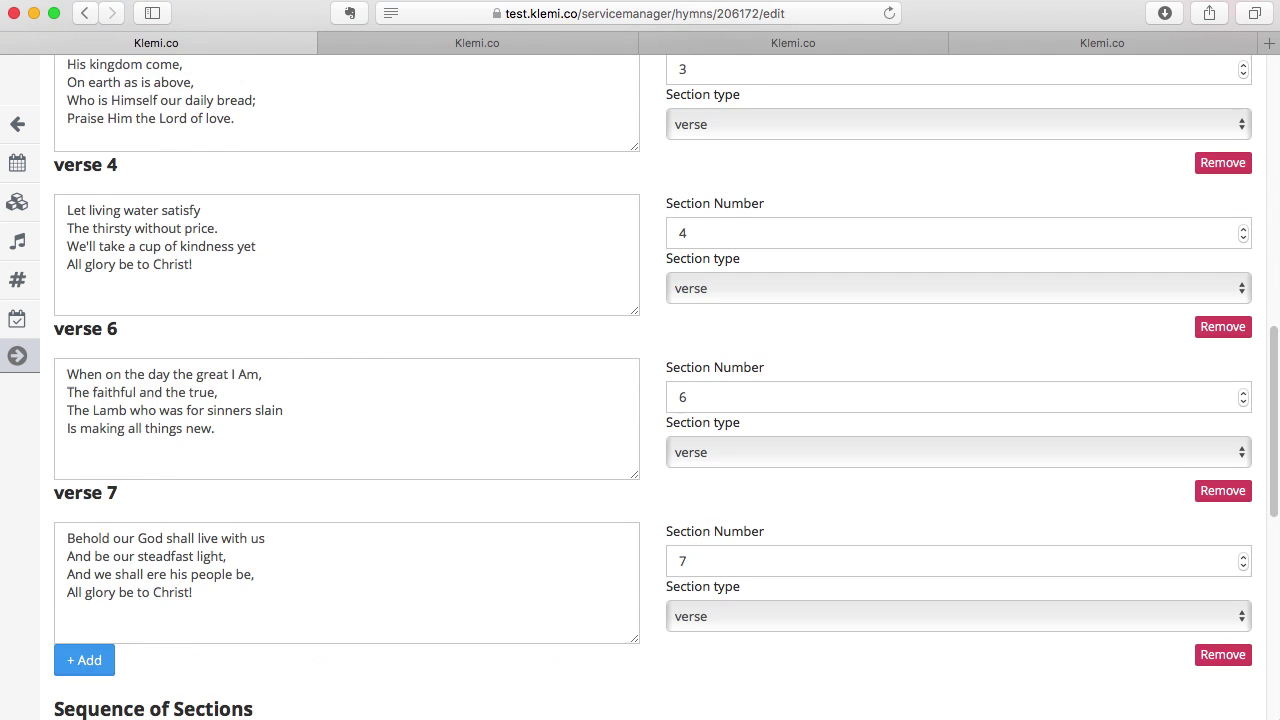
scroll(640, 400, "up", 9)
scroll(640, 400, "up", 1)
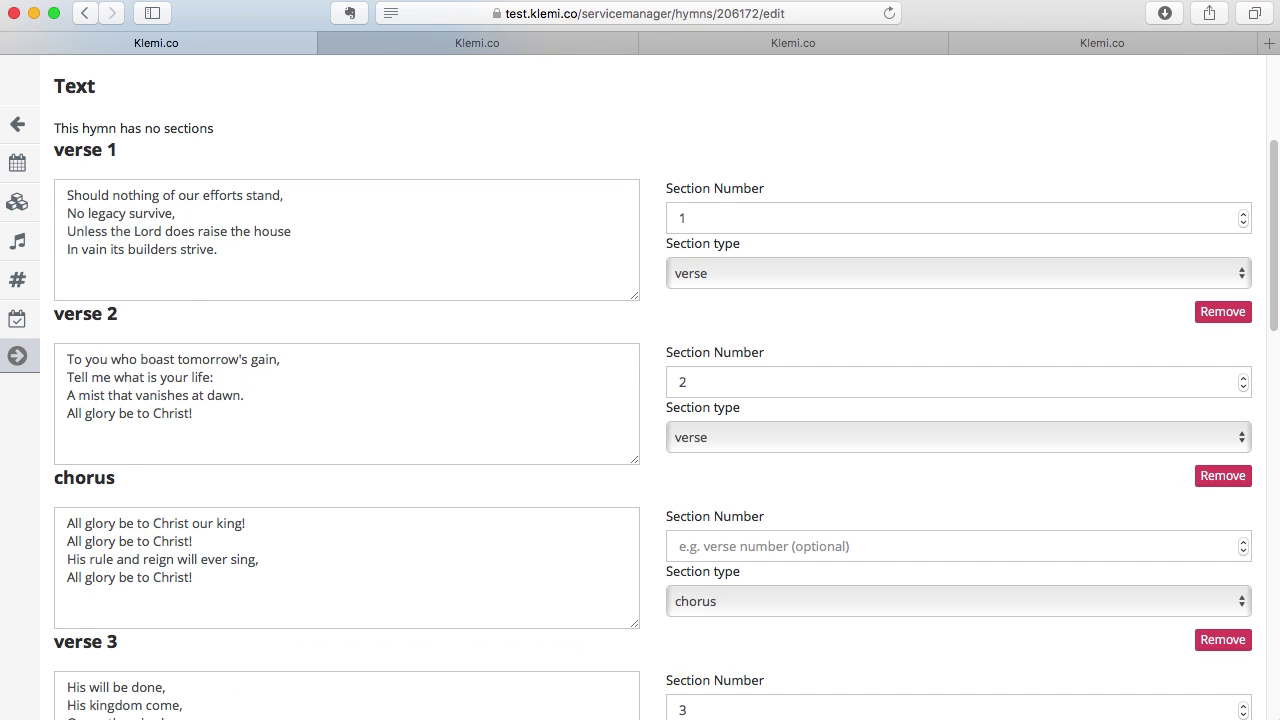
scroll(640, 400, "down", 1)
scroll(640, 400, "down", 1)
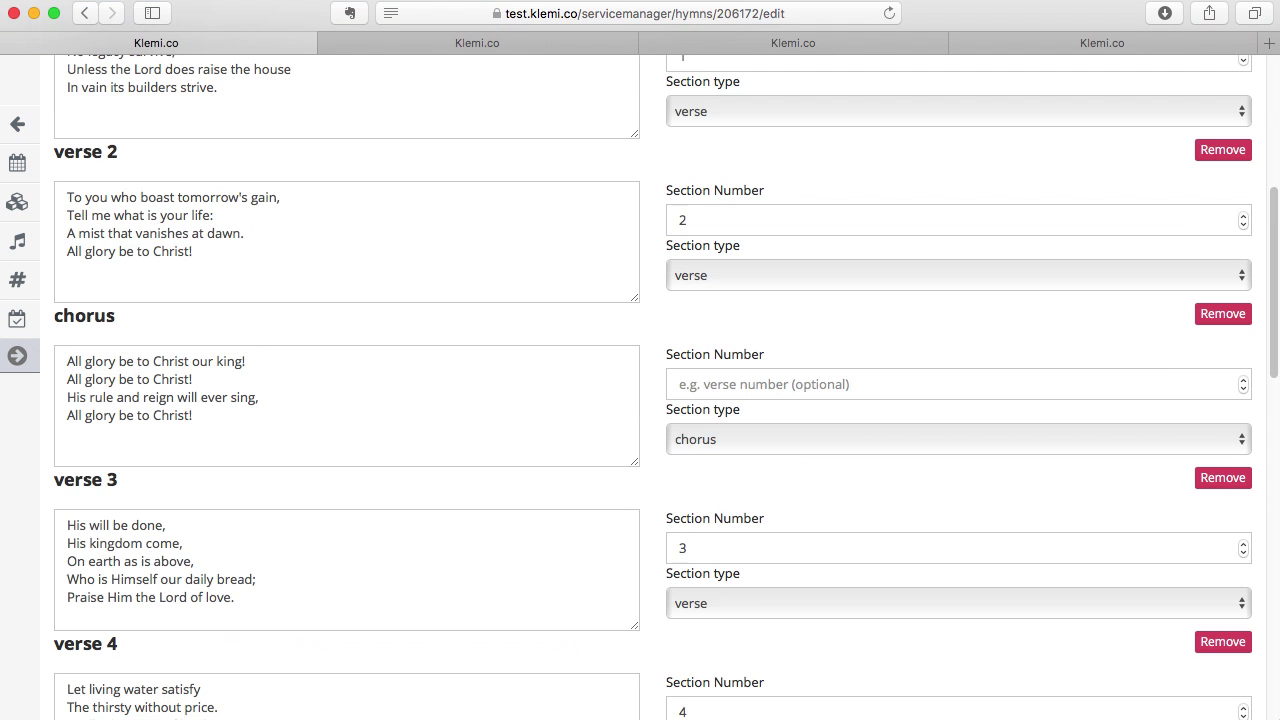
scroll(640, 400, "down", 1)
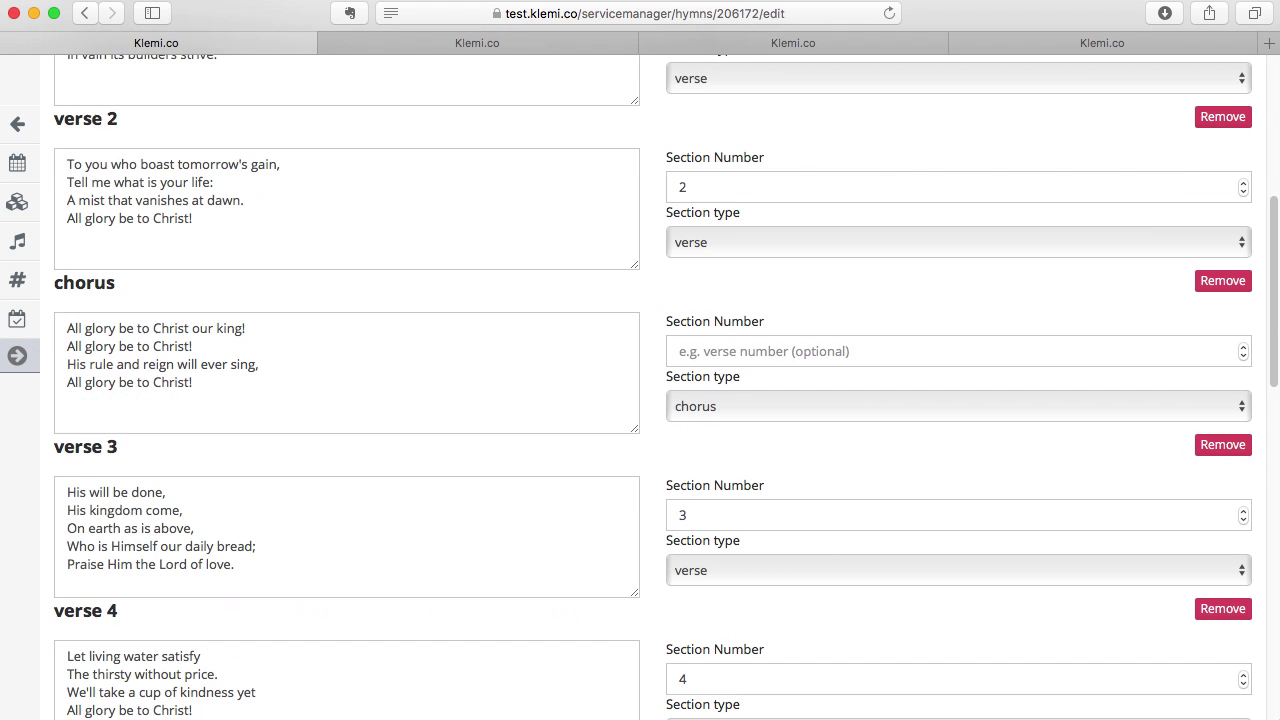
scroll(640, 400, "up", 2)
scroll(640, 400, "down", 1)
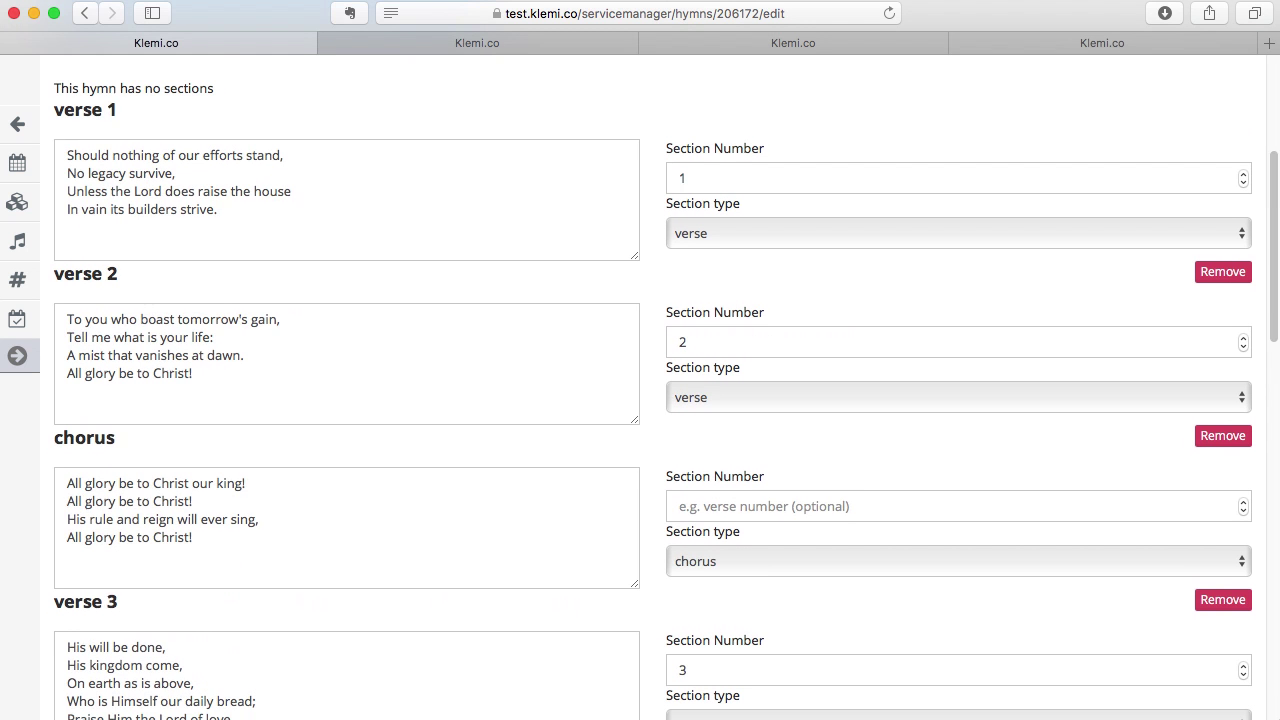
Renumber the last two verses so that verse 6 becomes section number 5 and verse 7 becomes 6.
scroll(640, 400, "down", 4)
scroll(690, 437, "down", 2)
left_click(690, 437)
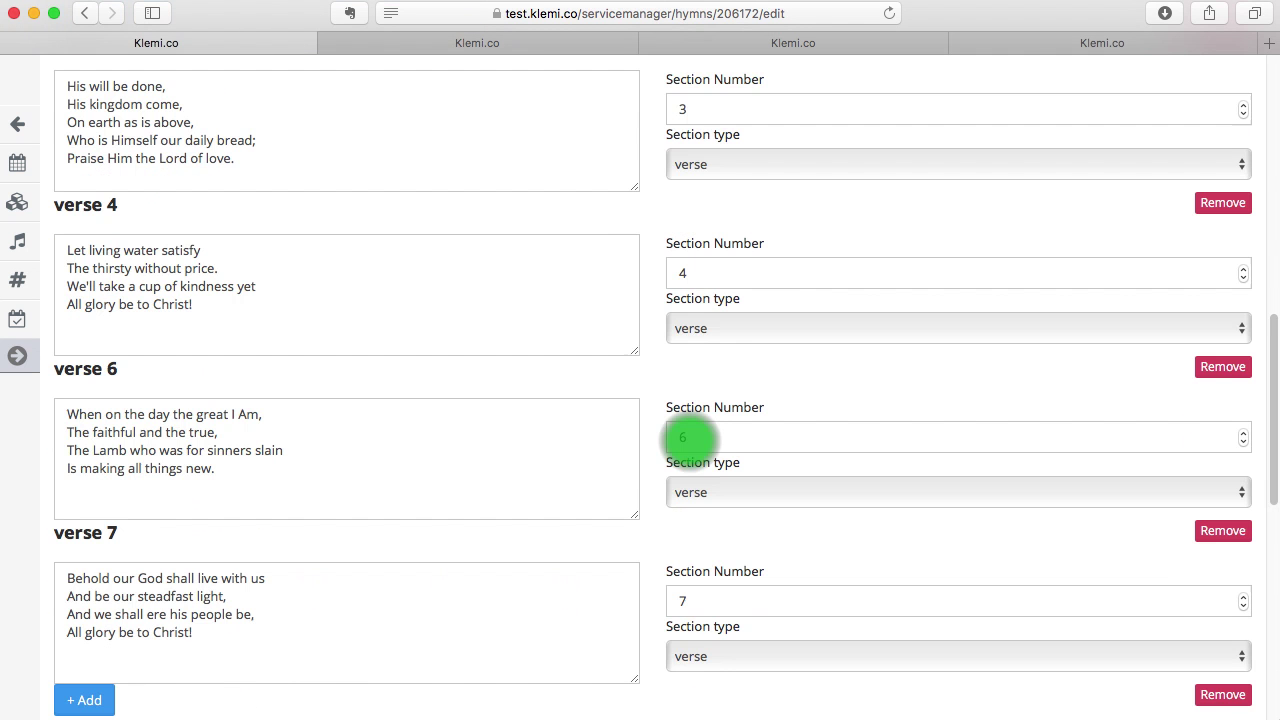
left_click(690, 437)
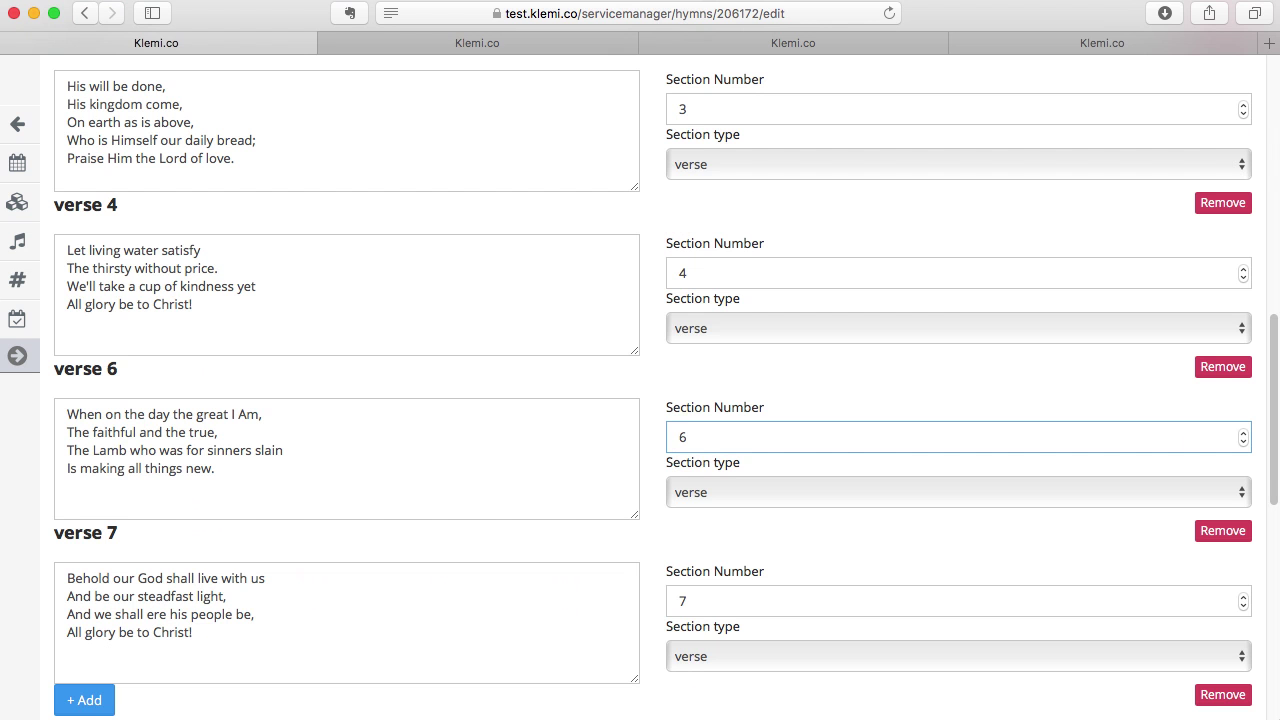
key("BackSpace")
type("5")
left_click(705, 601)
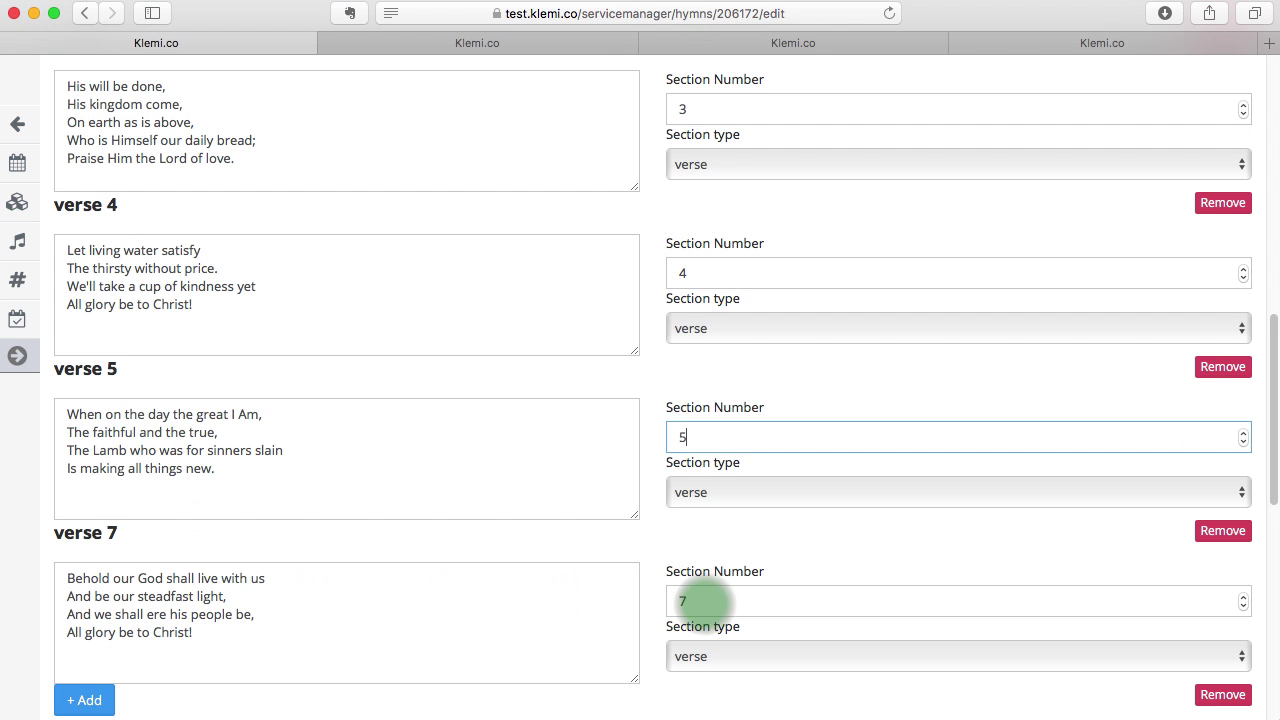
left_click(705, 601)
key("BackSpace")
type("6")
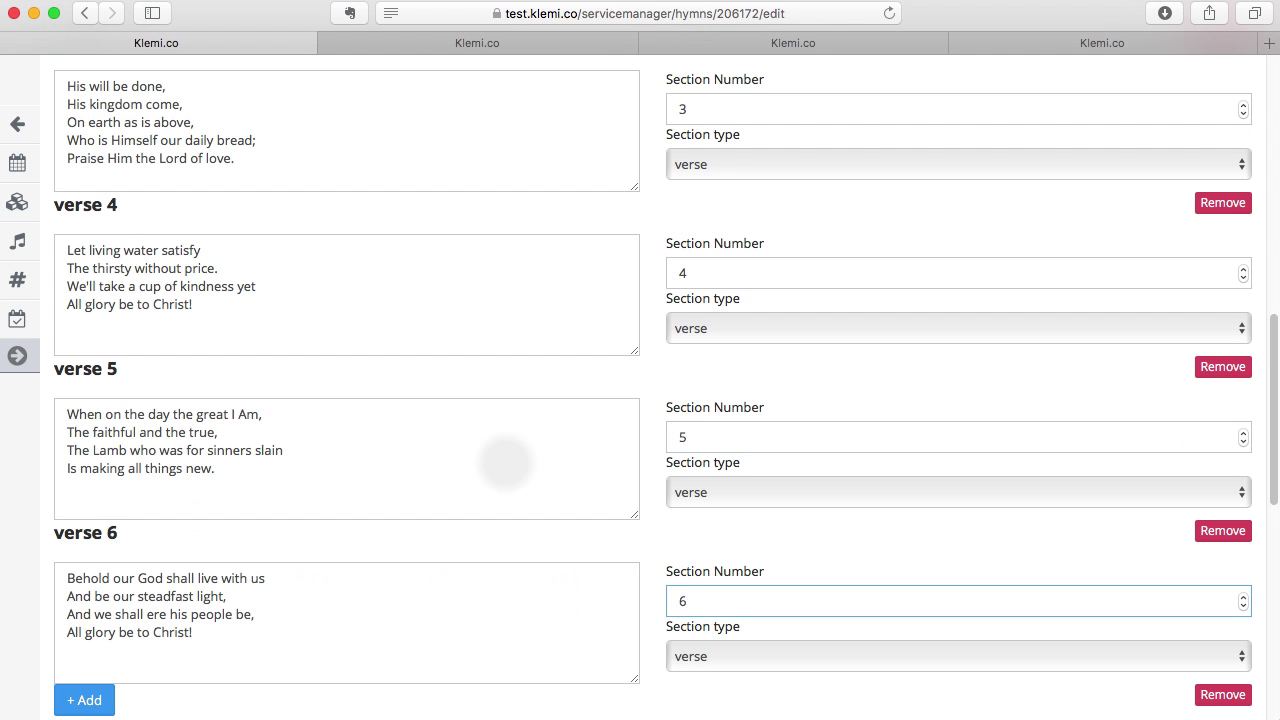
Remove the outdated verse 7 entry from the hymn's Sequence of Sections.
scroll(505, 463, "down", 5)
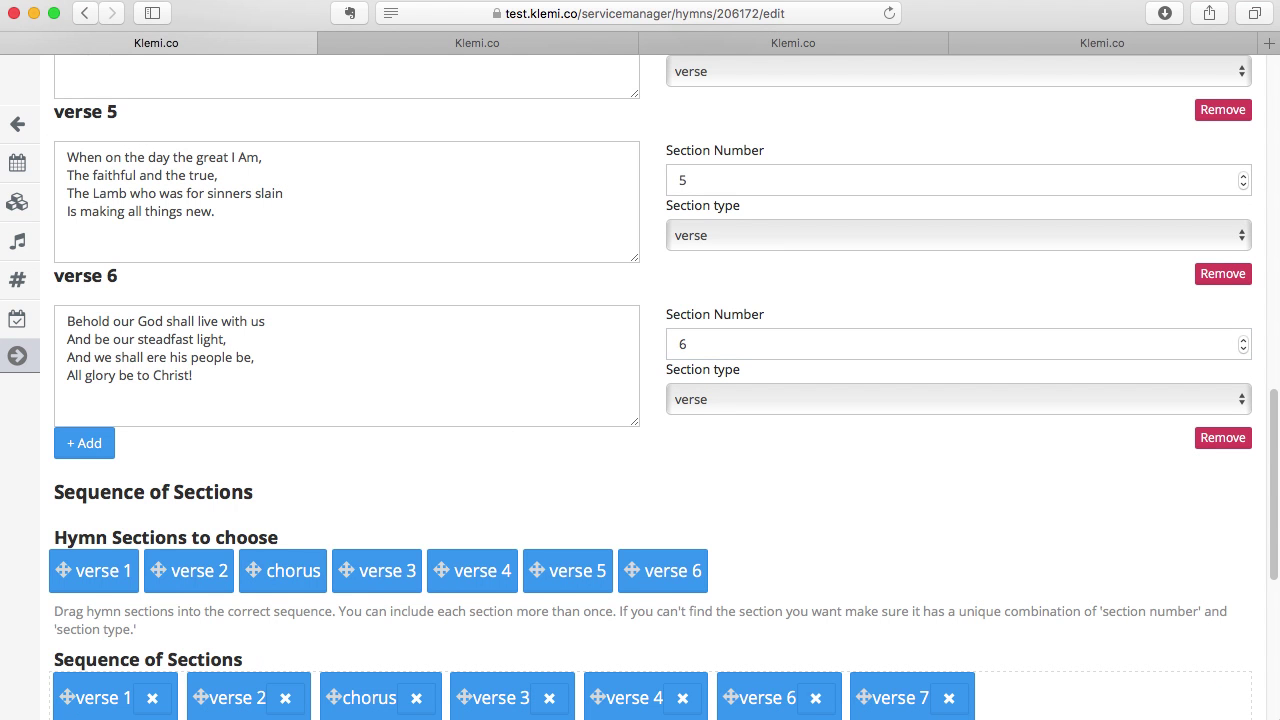
scroll(640, 400, "down", 3)
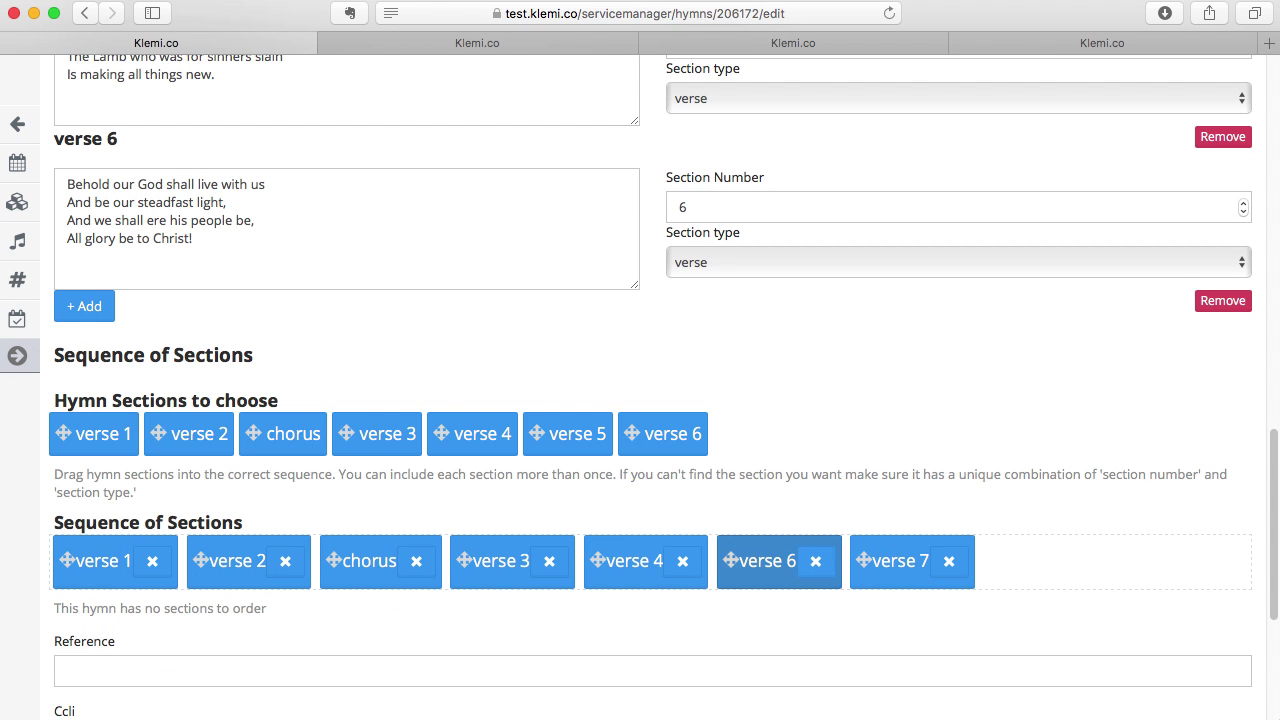
left_click(949, 561)
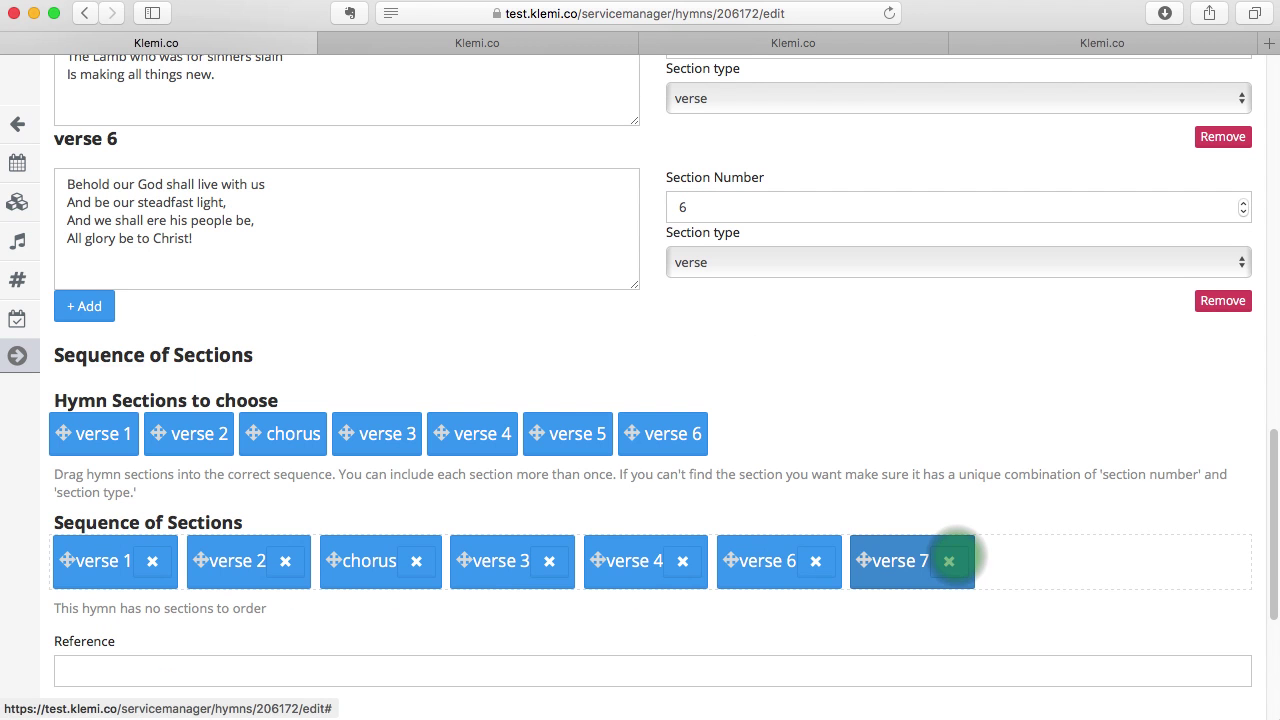
left_click(949, 561)
left_click(949, 561)
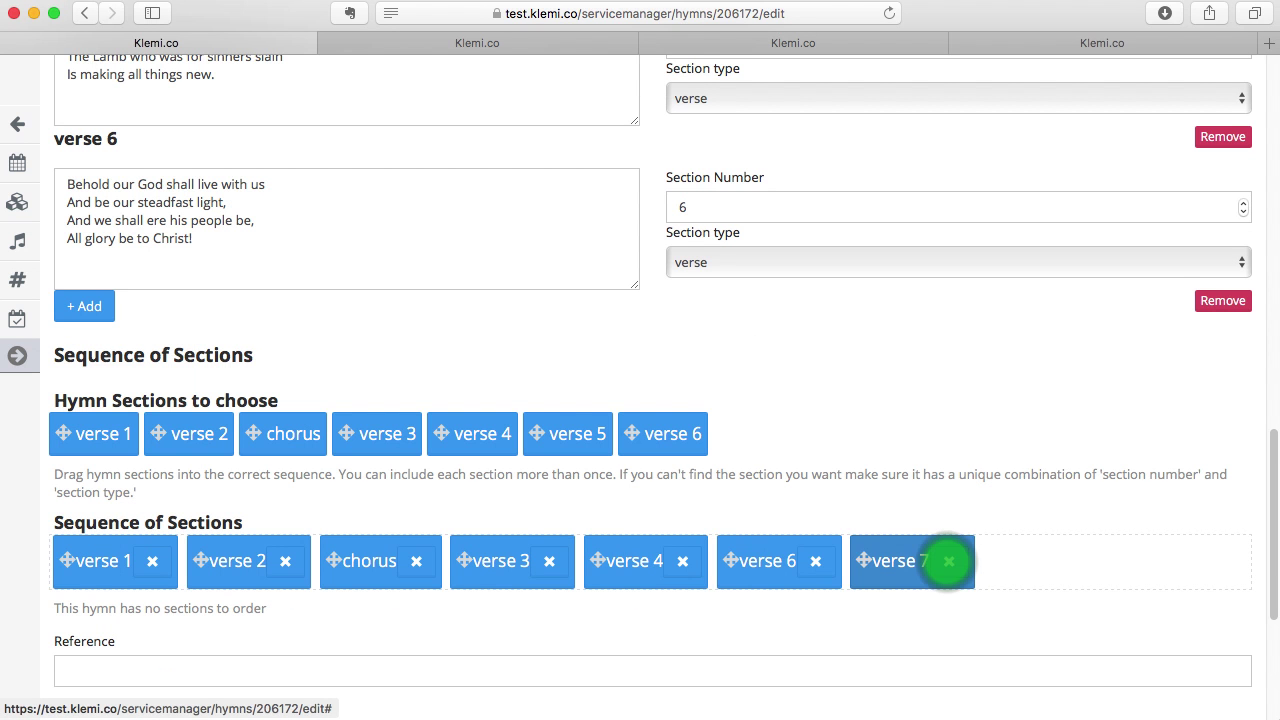
left_click(949, 561)
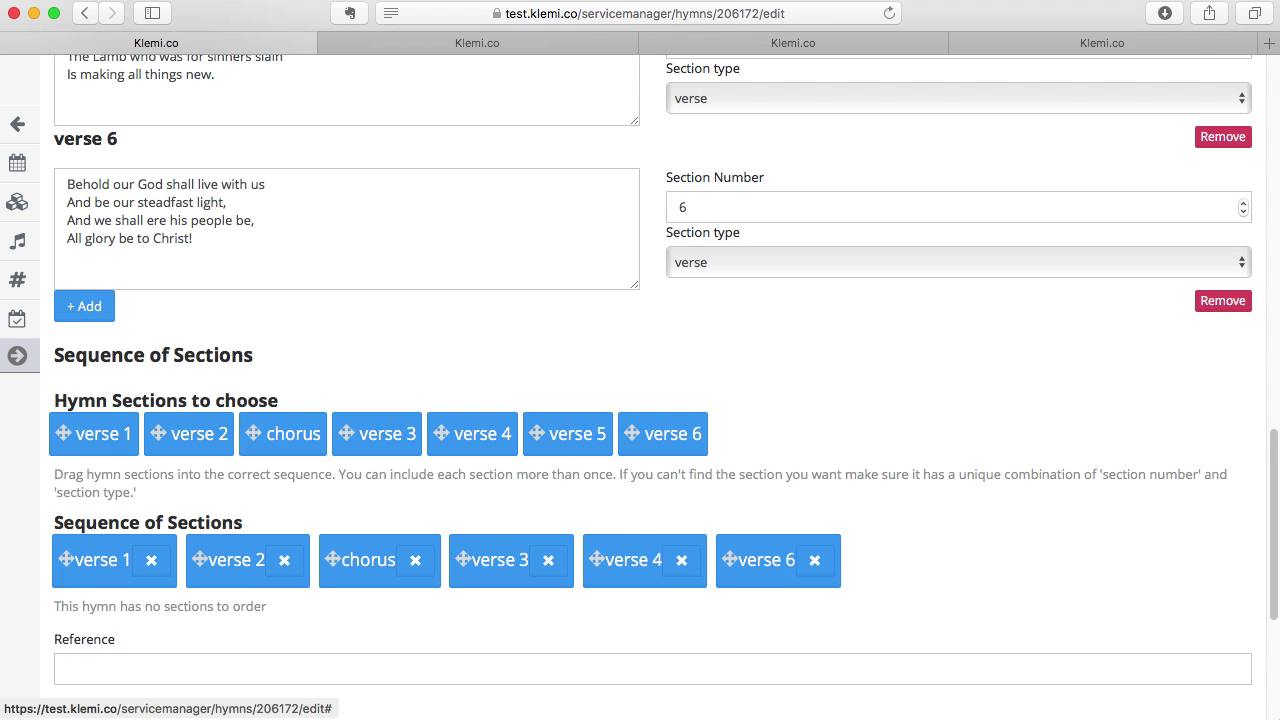
Insert verse 5 between verse 4 and verse 6 in the Sequence of Sections.
scroll(640, 400, "up", 3)
scroll(640, 400, "down", 4)
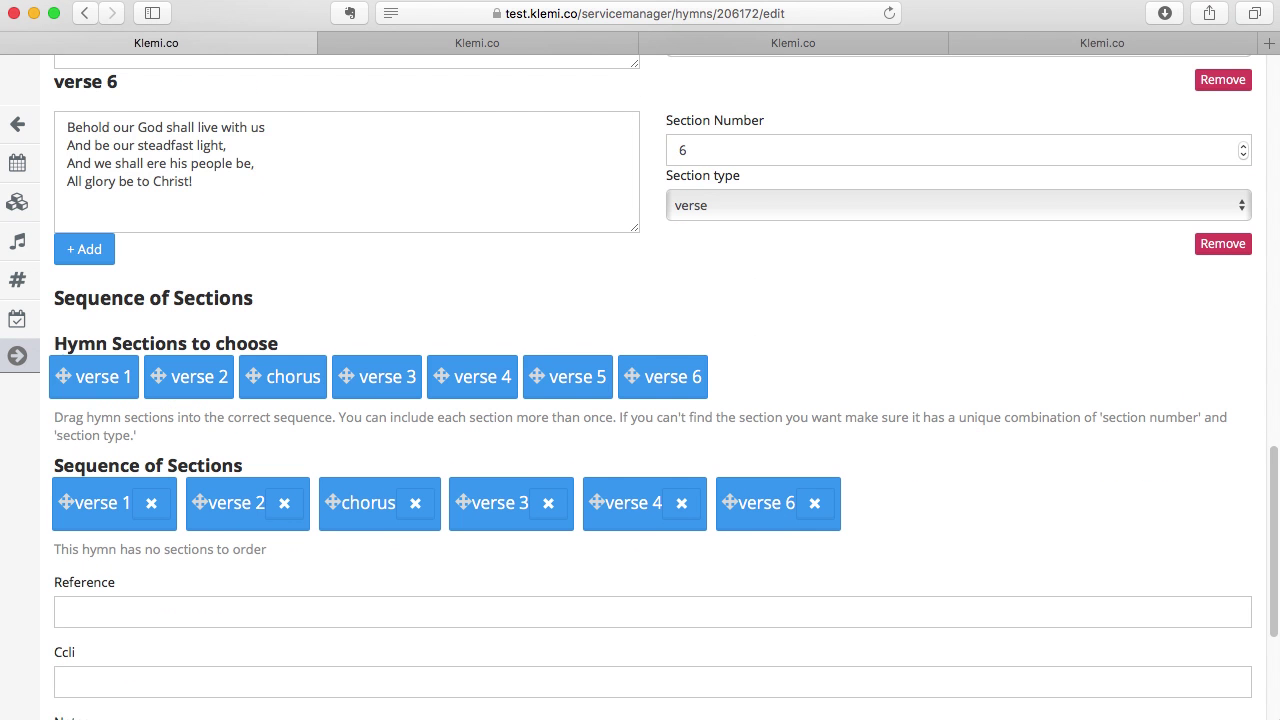
left_click_drag(543, 380, 778, 500)
left_click(603, 470)
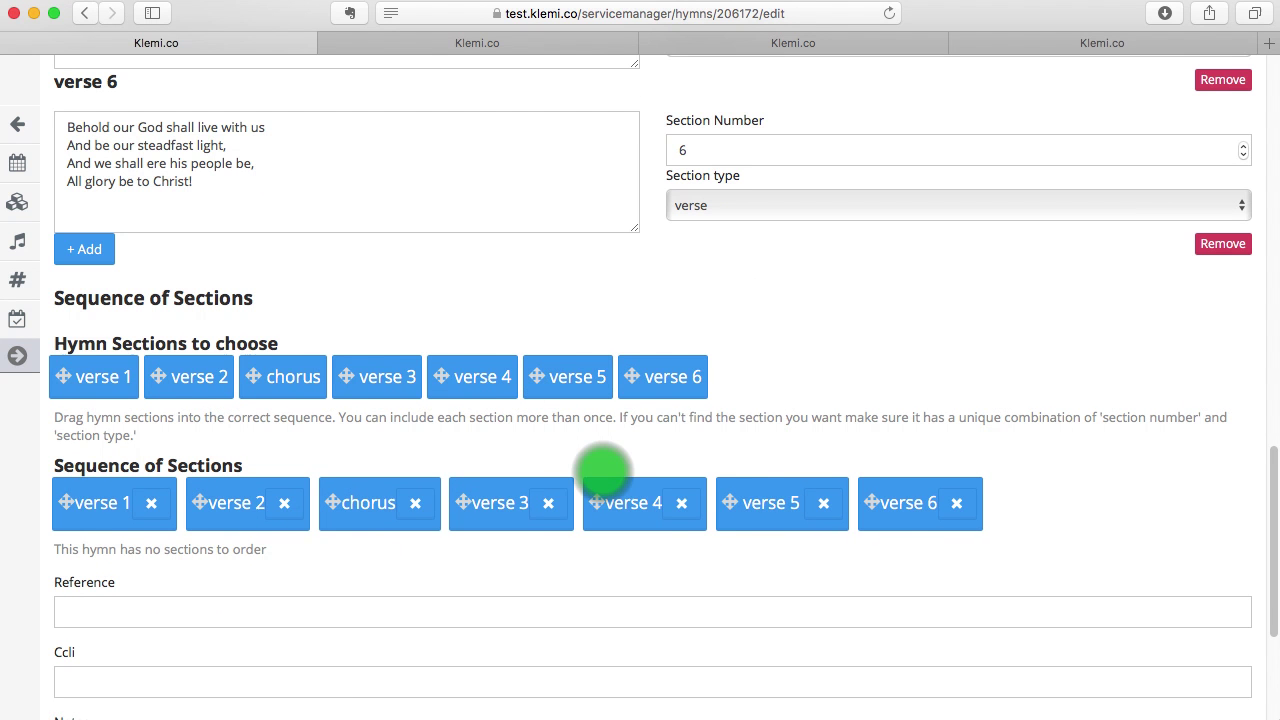
Add the chorus after verse 4 and again after verse 6 in the Sequence of Sections, and save the hymn.
left_click_drag(283, 376, 748, 512)
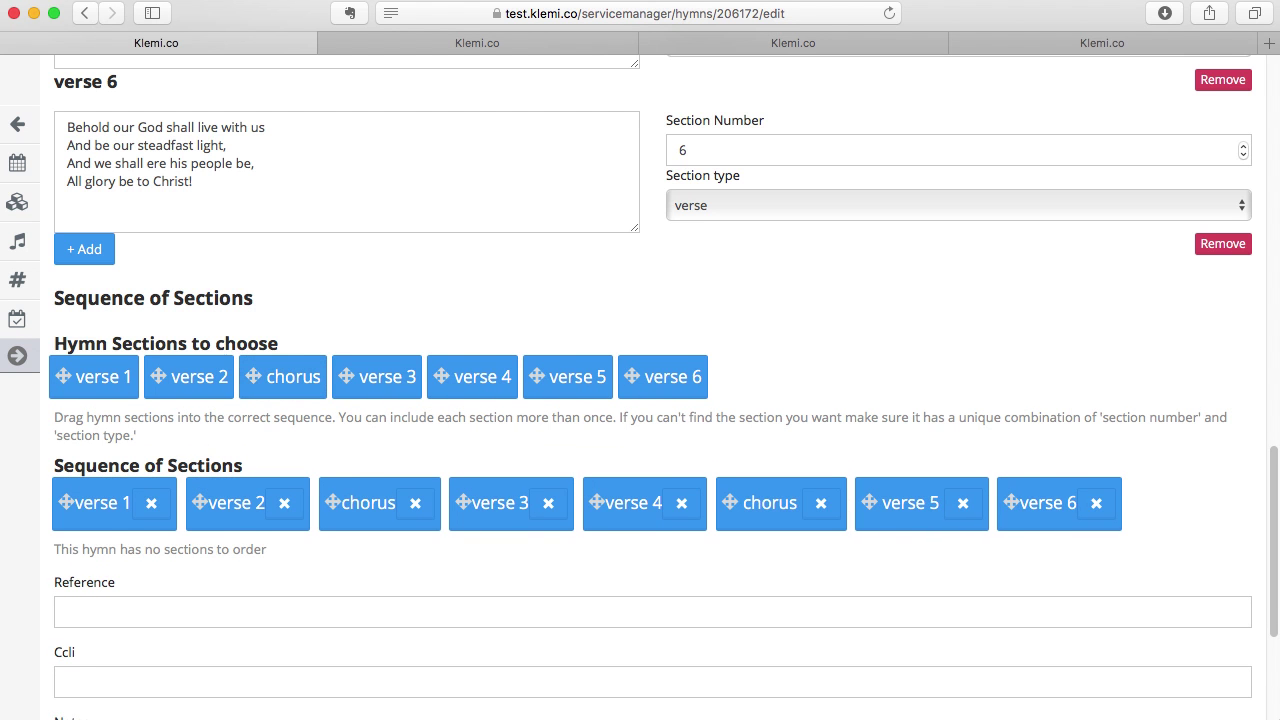
left_click(1108, 514)
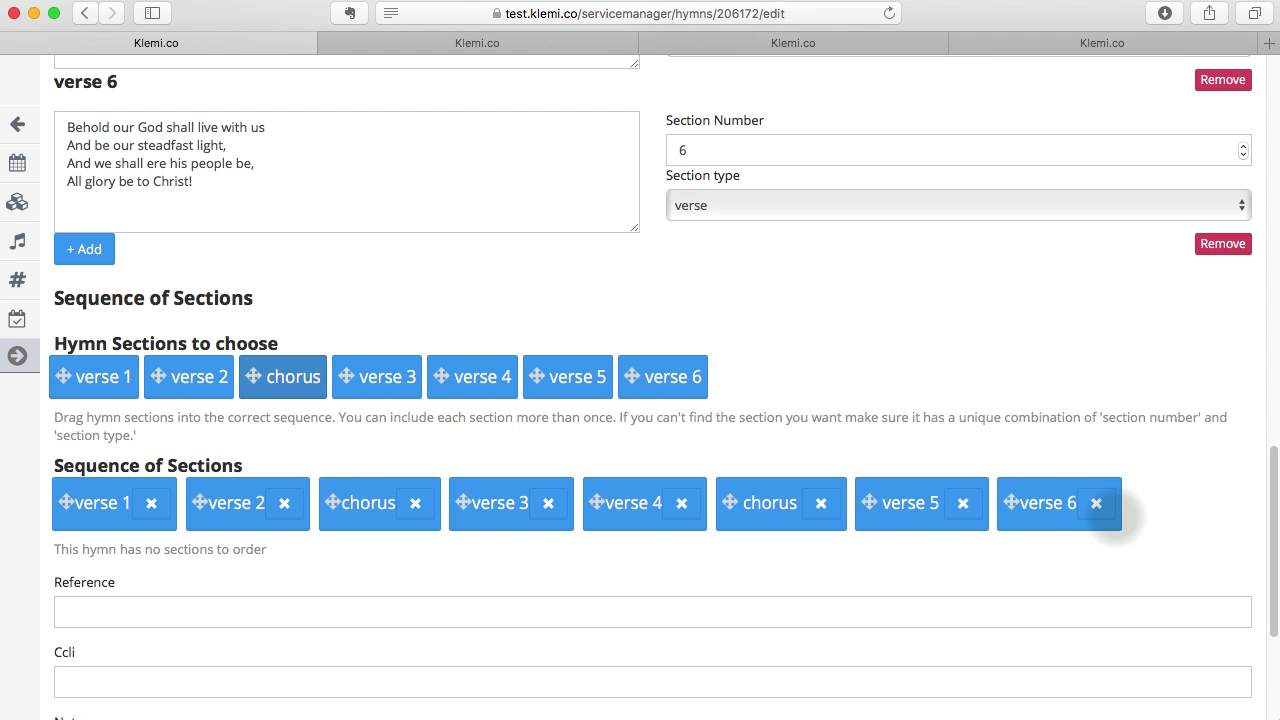
left_click_drag(1110, 515, 1140, 527)
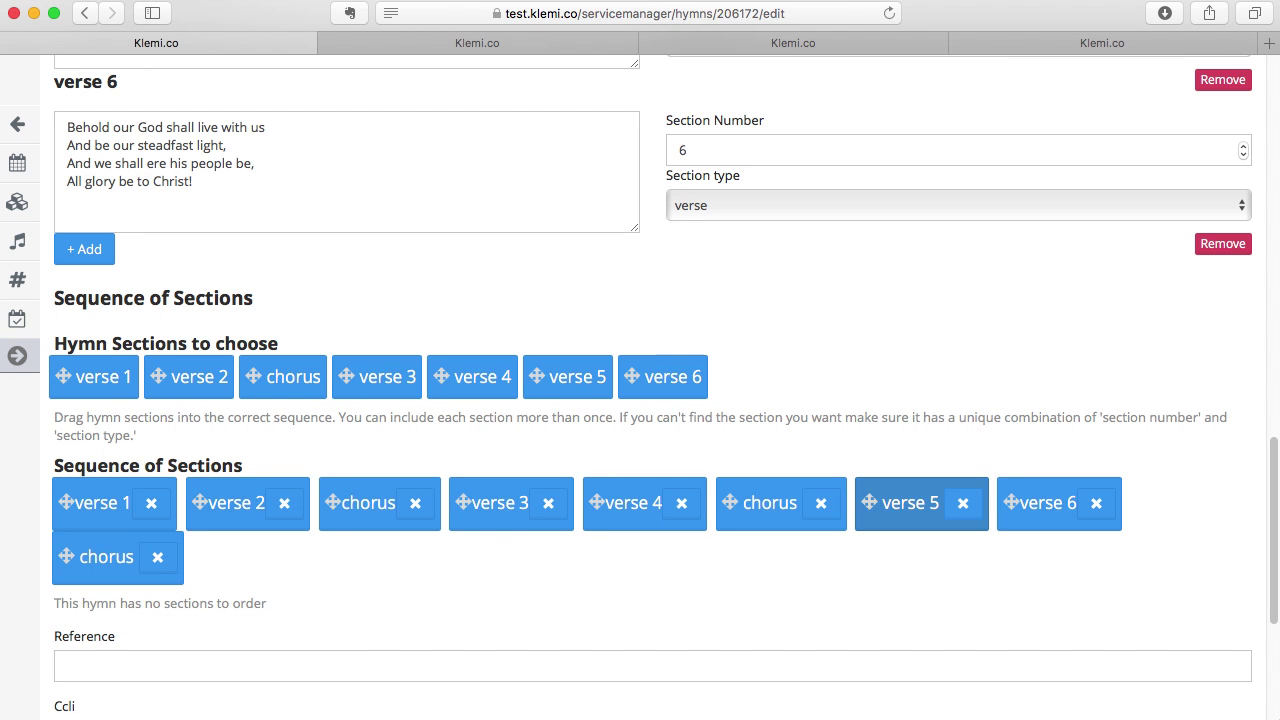
scroll(1137, 632, "down", 5)
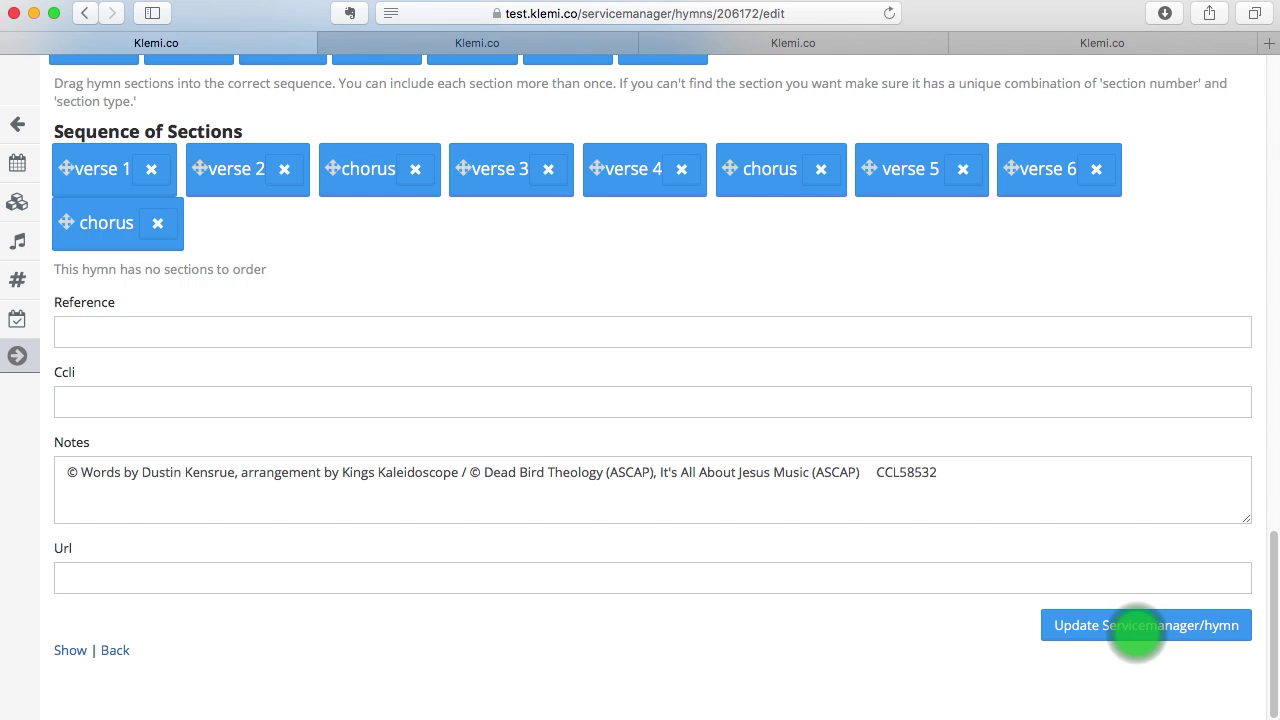
left_click(1137, 632)
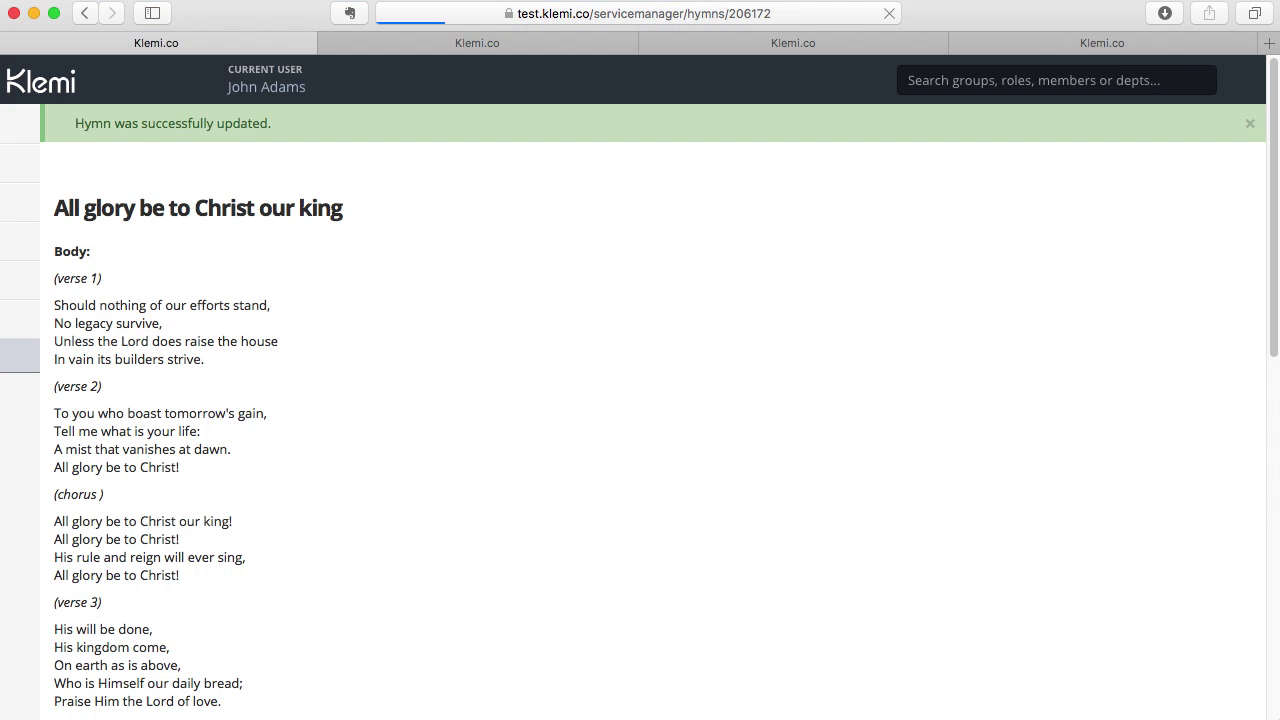
Review the saved hymn page from the first verse to the Notes, checking the order of verses and choruses.
scroll(640, 400, "down", 1)
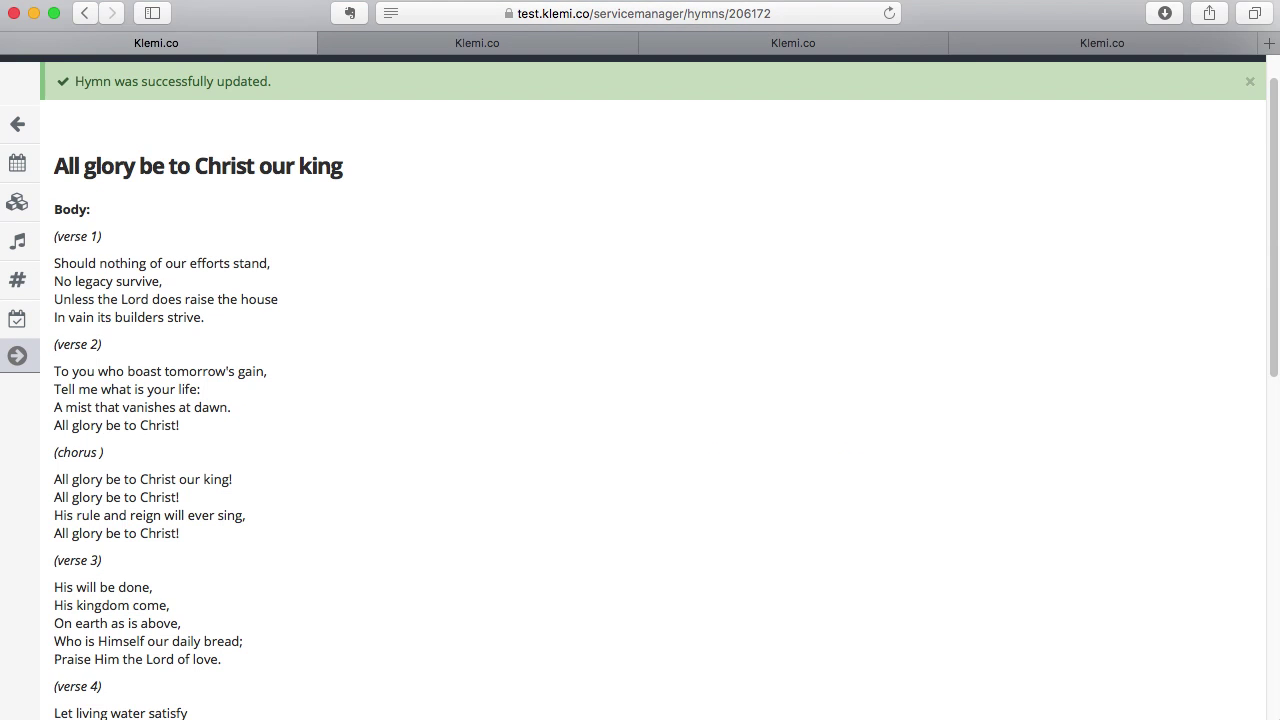
scroll(640, 400, "down", 2)
scroll(640, 400, "down", 3)
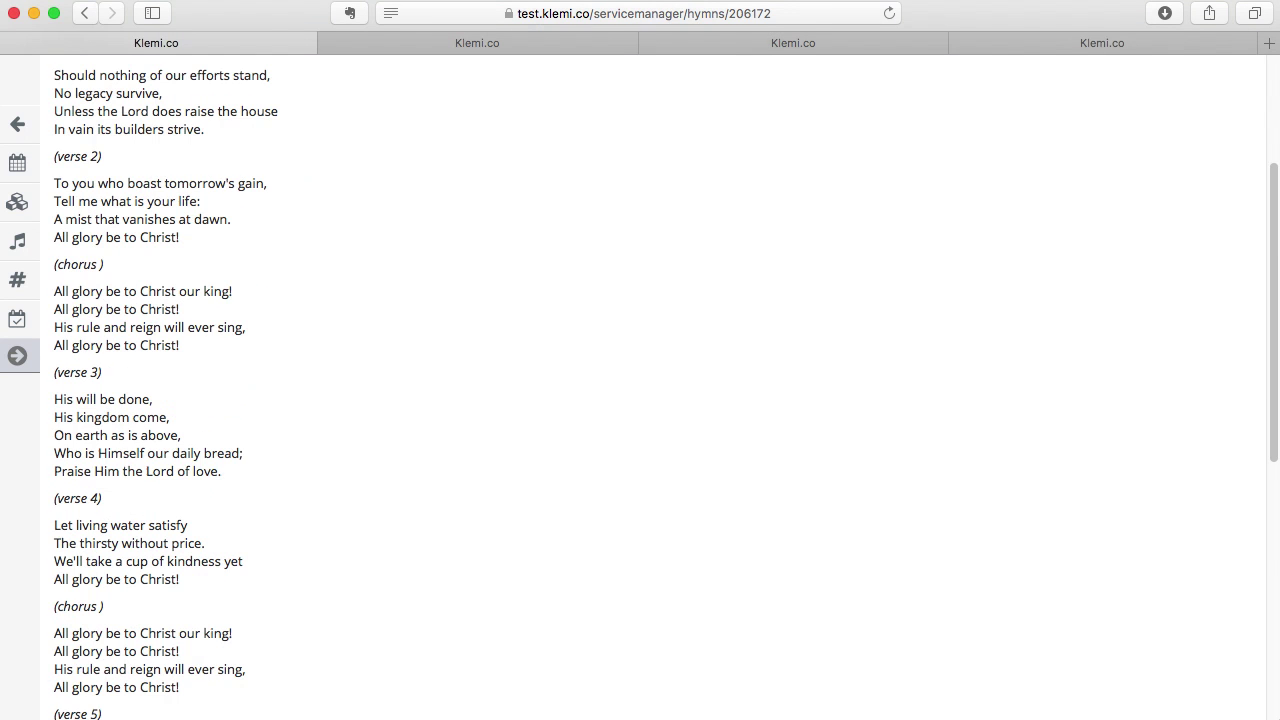
scroll(640, 400, "down", 5)
scroll(640, 400, "down", 5)
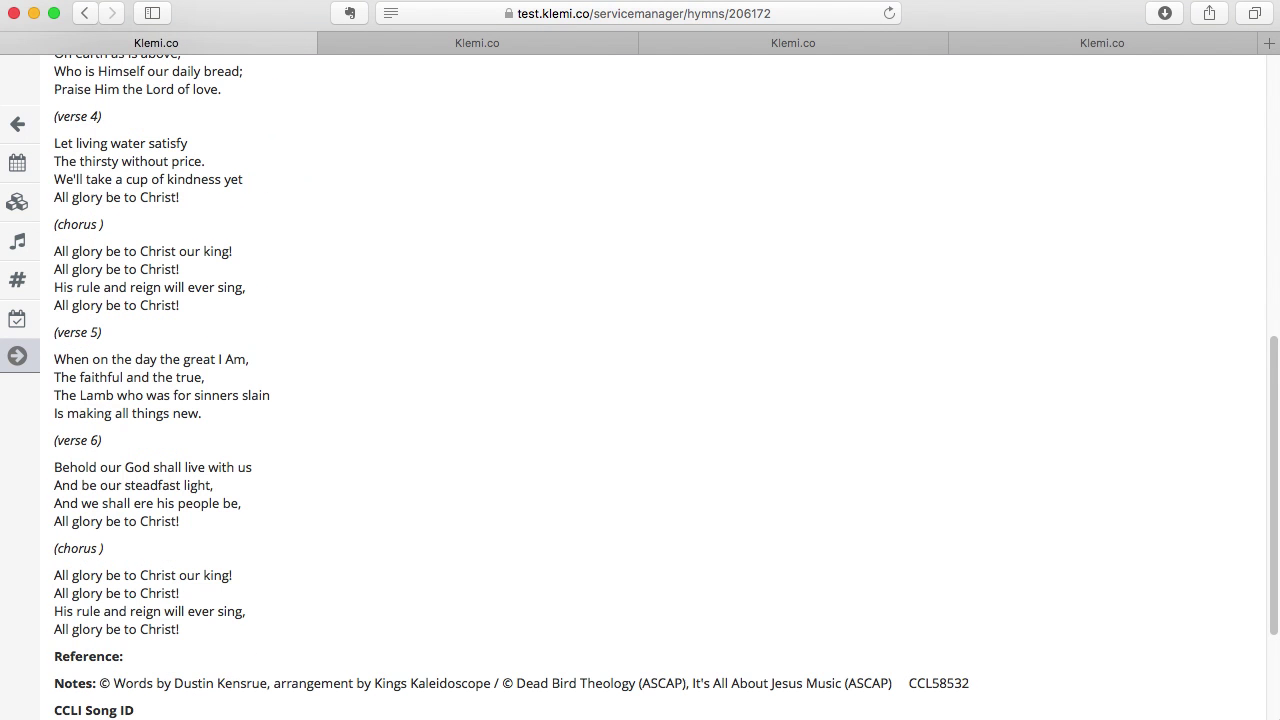
scroll(640, 400, "up", 15)
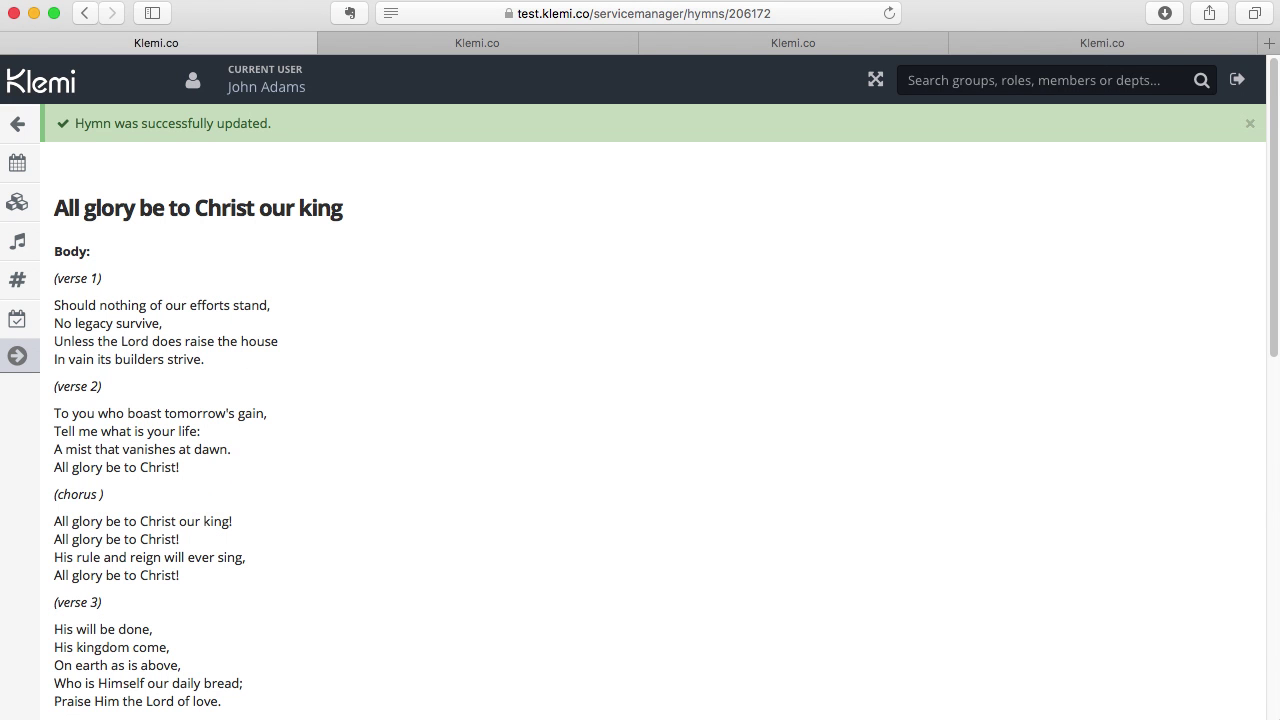
scroll(640, 400, "down", 3)
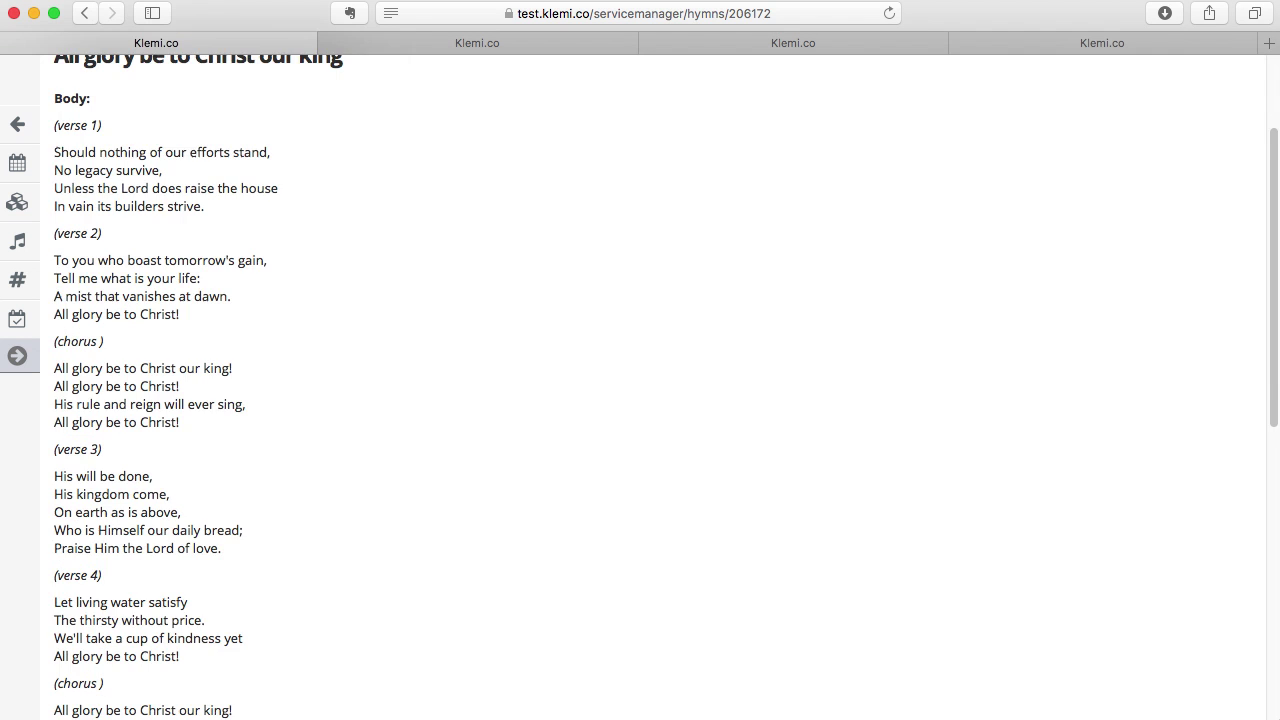
scroll(640, 400, "down", 1)
scroll(640, 400, "down", 4)
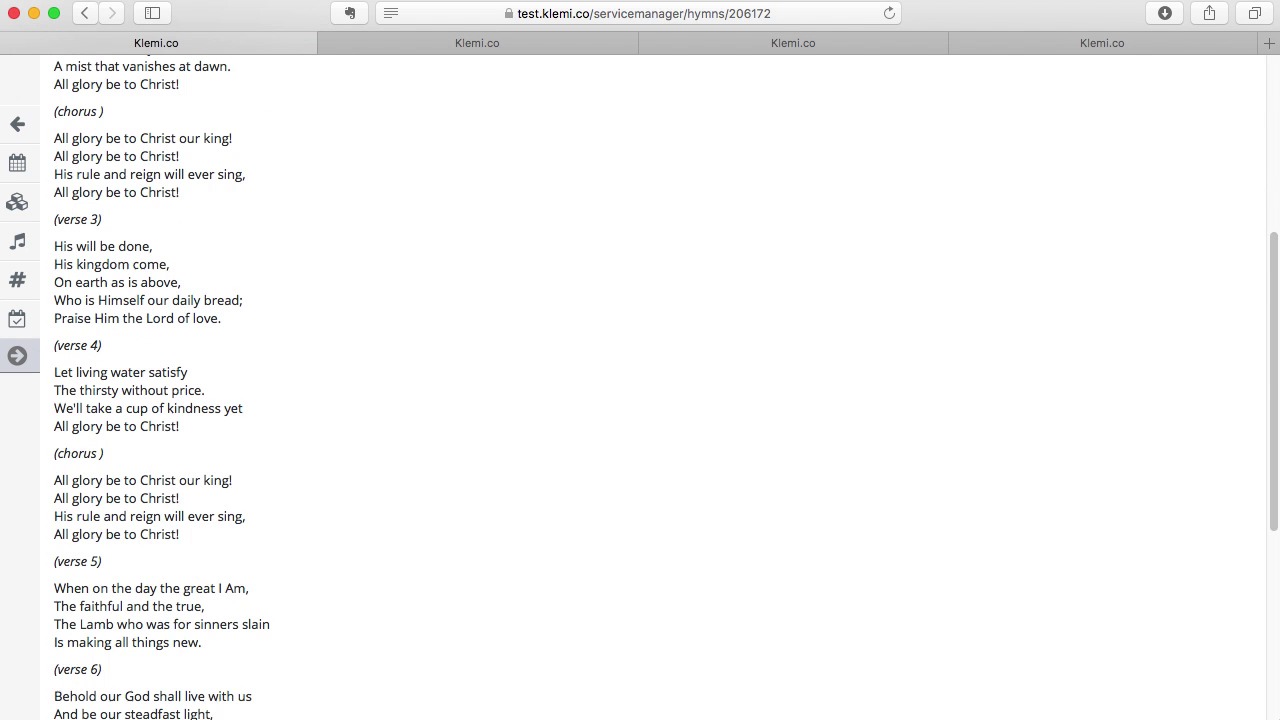
scroll(640, 400, "down", 2)
scroll(640, 400, "down", 1)
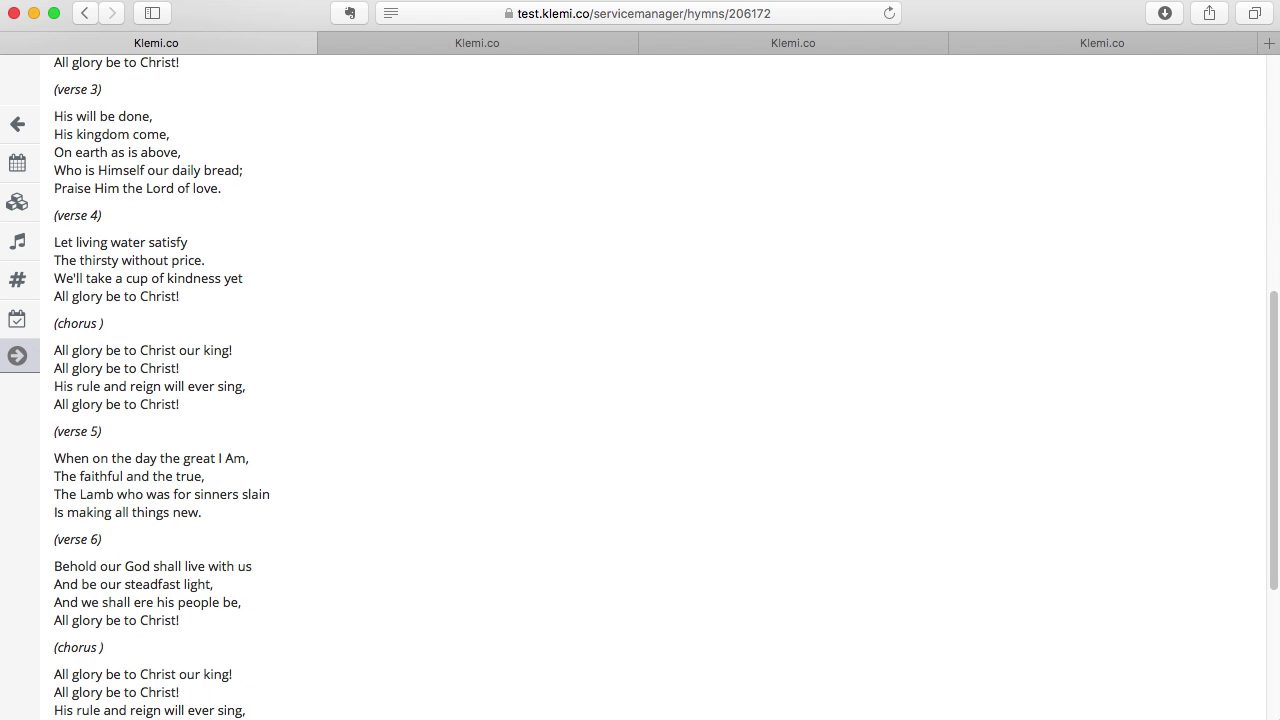
scroll(640, 400, "down", 5)
scroll(640, 400, "down", 2)
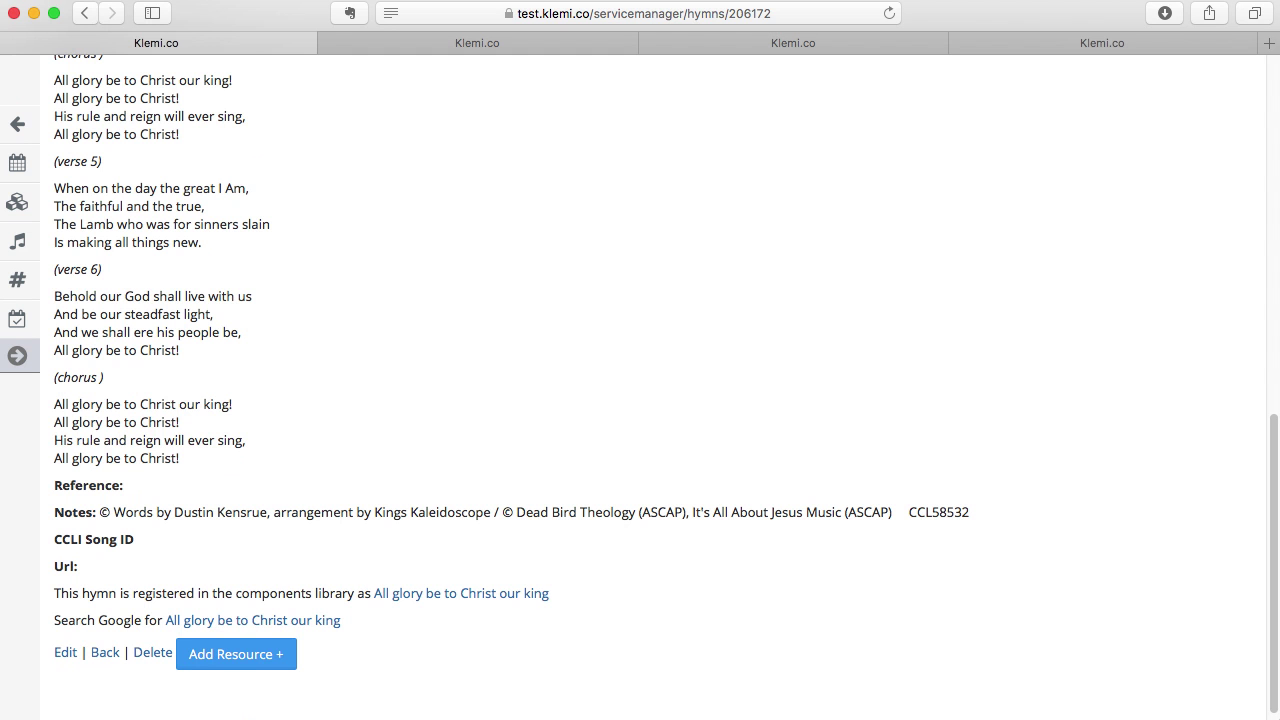
scroll(640, 400, "up", 12)
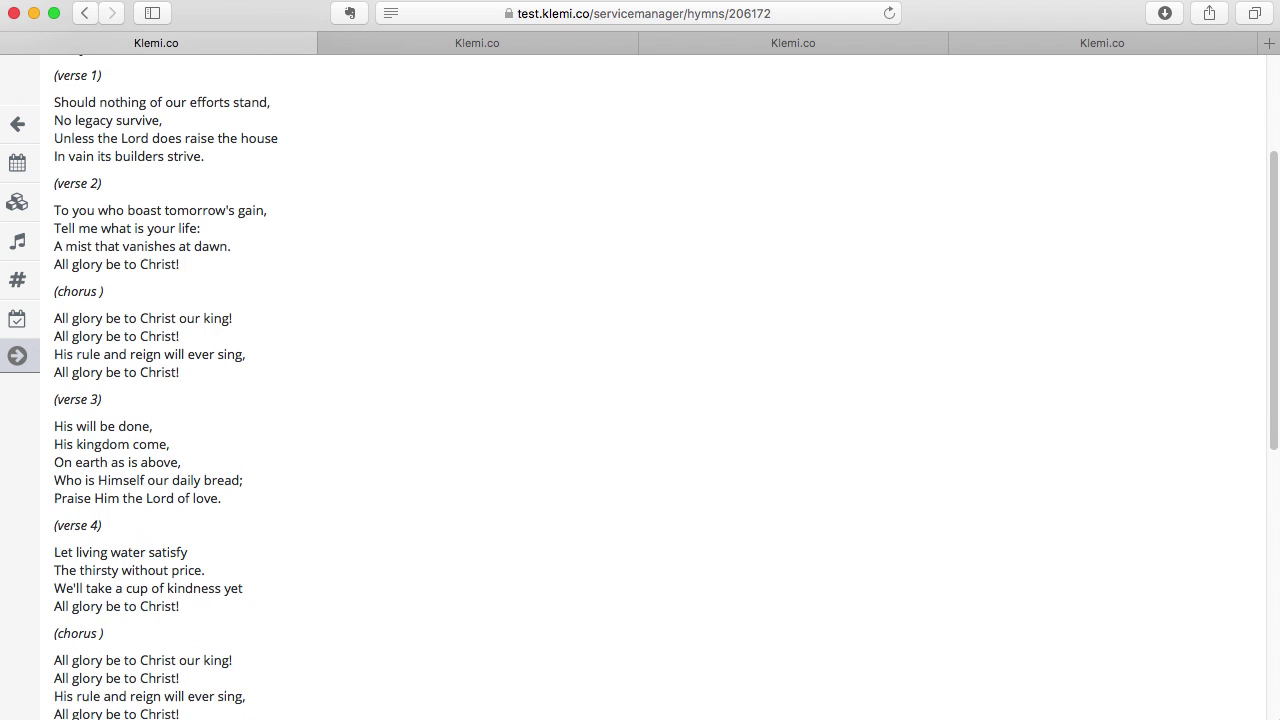
scroll(640, 400, "up", 4)
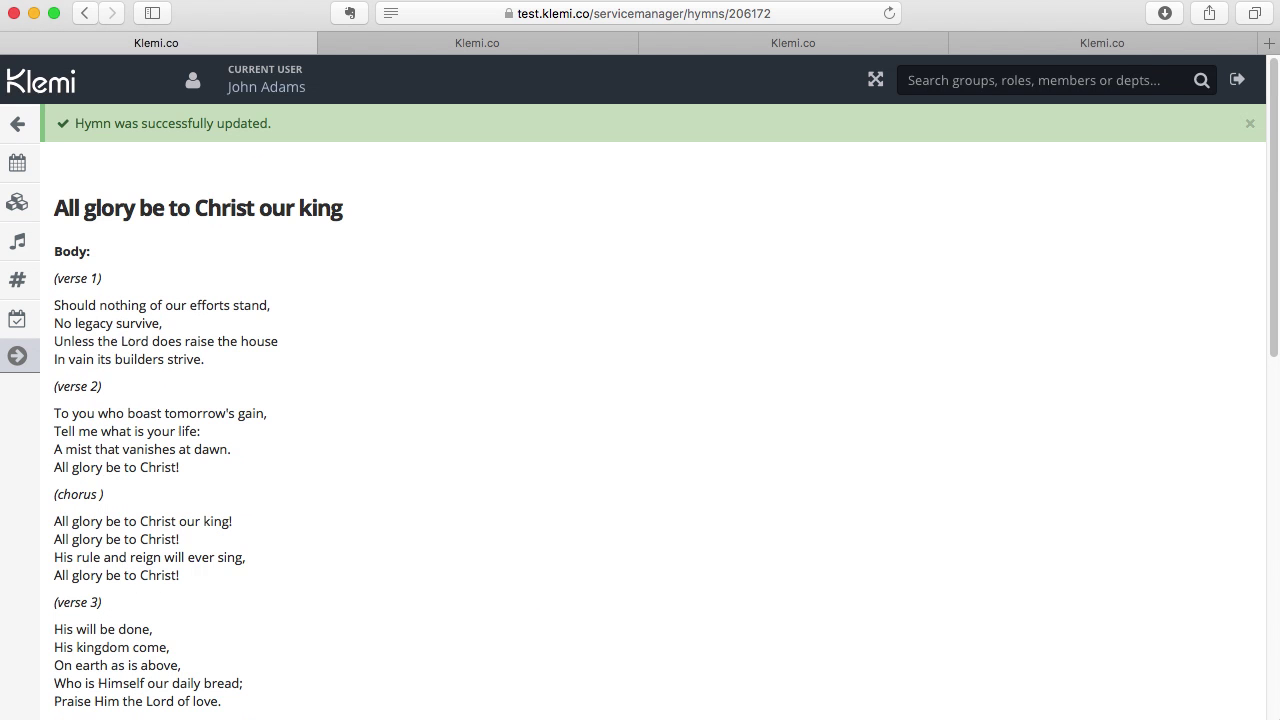